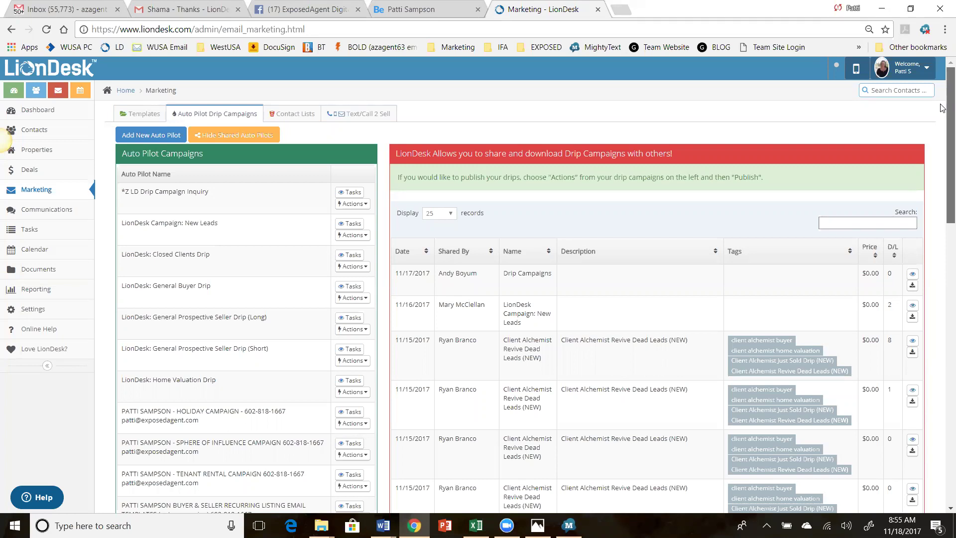
# Clone the online lead buyer campaign in the Auto Pilot campaigns list, including its tasks and templates.
pyautogui.scroll(-1, 943, 108)
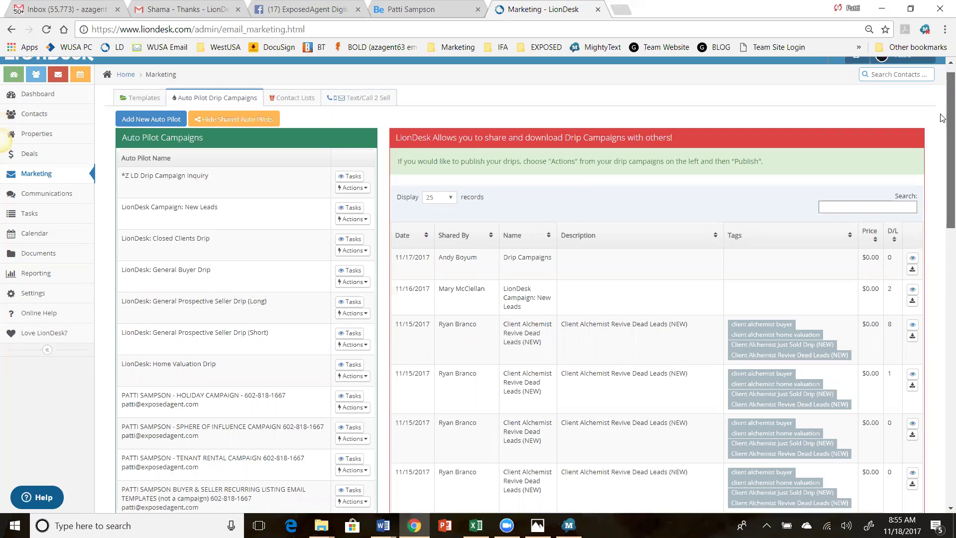
pyautogui.scroll(-2, 942, 118)
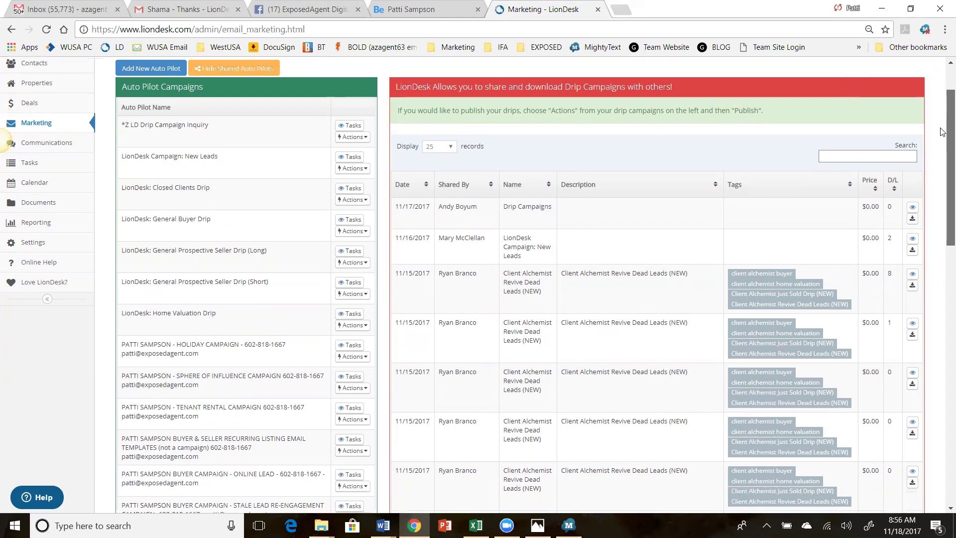
pyautogui.scroll(-1, 941, 132)
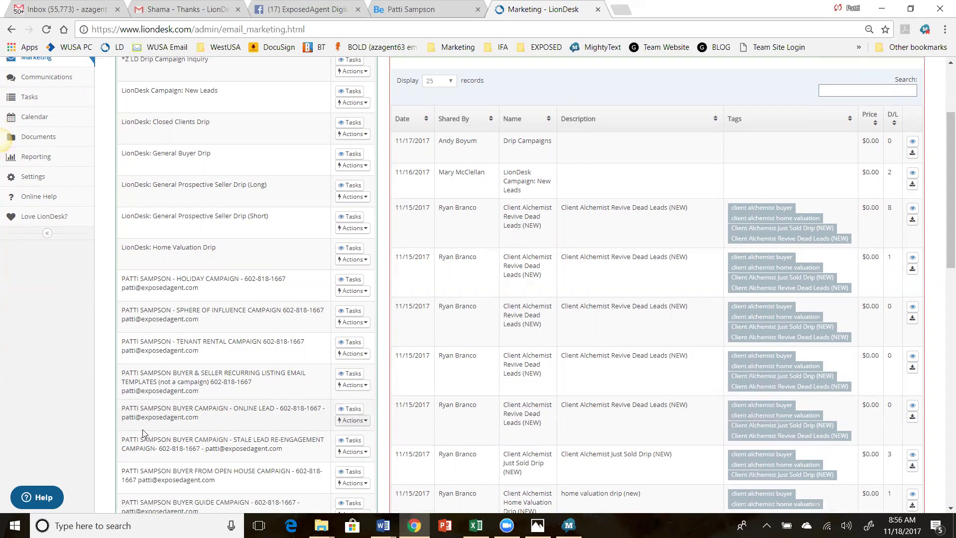
pyautogui.click(354, 421)
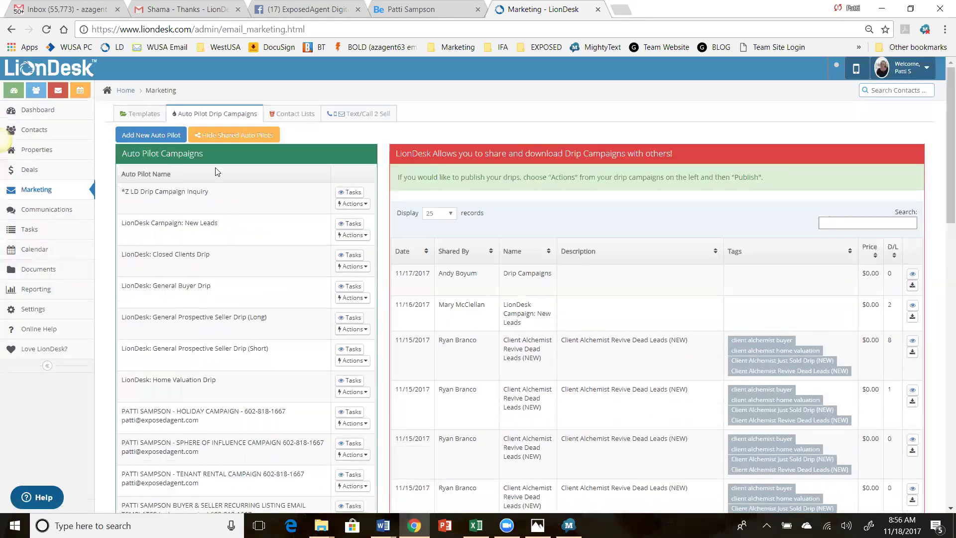
pyautogui.scroll(3, 224, 249)
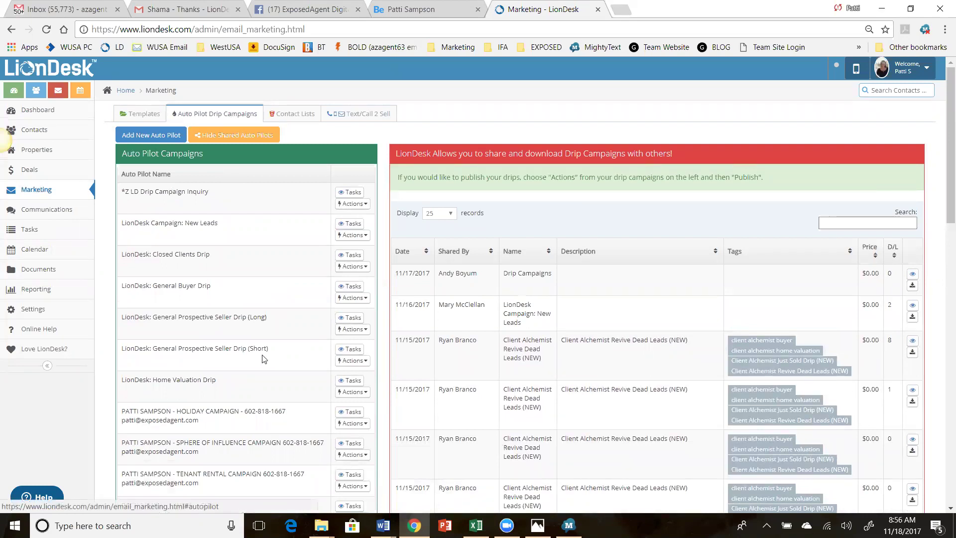
pyautogui.scroll(-4, 267, 388)
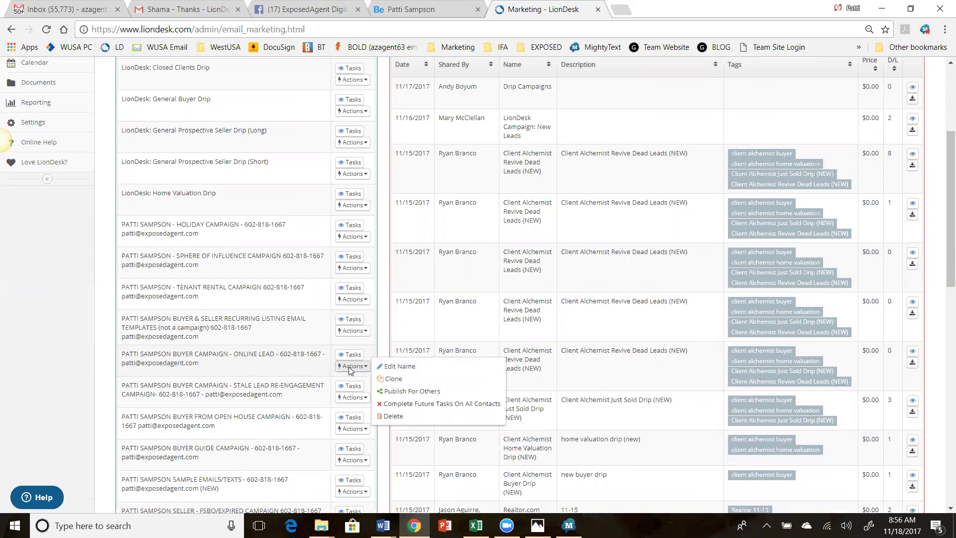
pyautogui.click(394, 379)
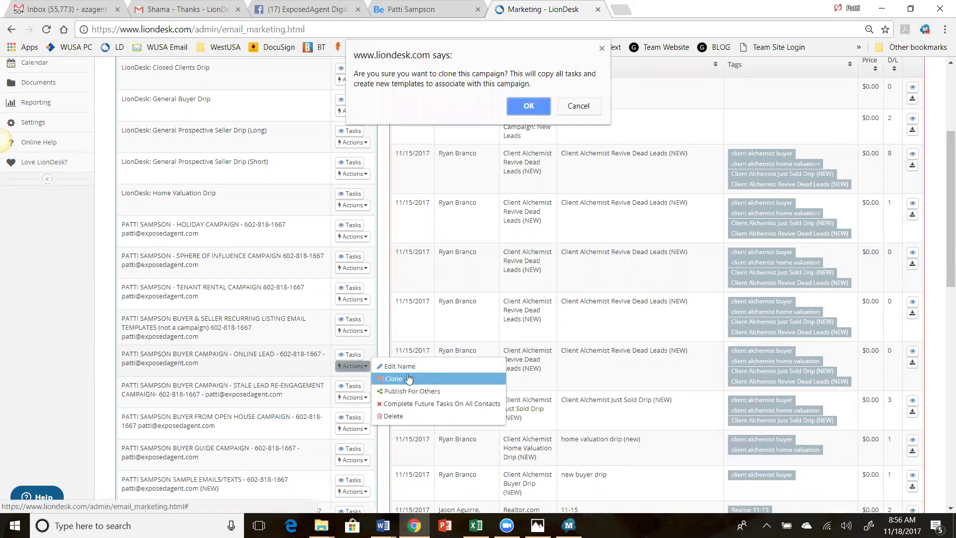
pyautogui.click(529, 107)
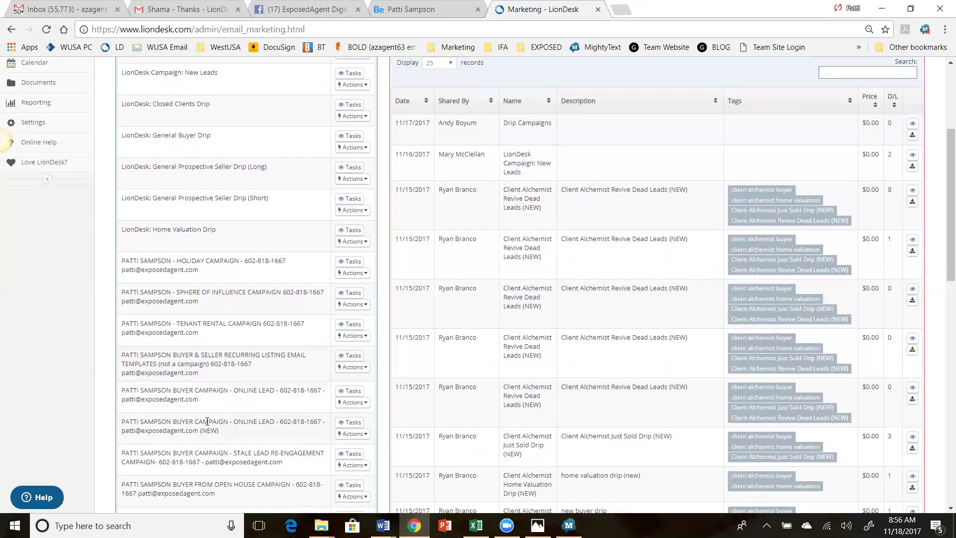
# Rename the cloned online lead buyer campaign as "*Buyer - Online Lead for Single Level Home Ad".
pyautogui.scroll(-1, 207, 423)
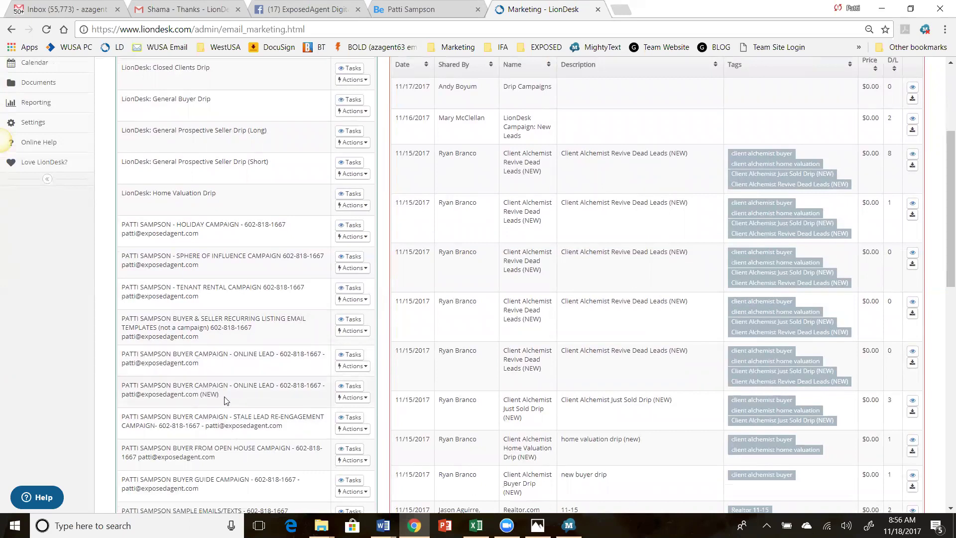
pyautogui.click(355, 398)
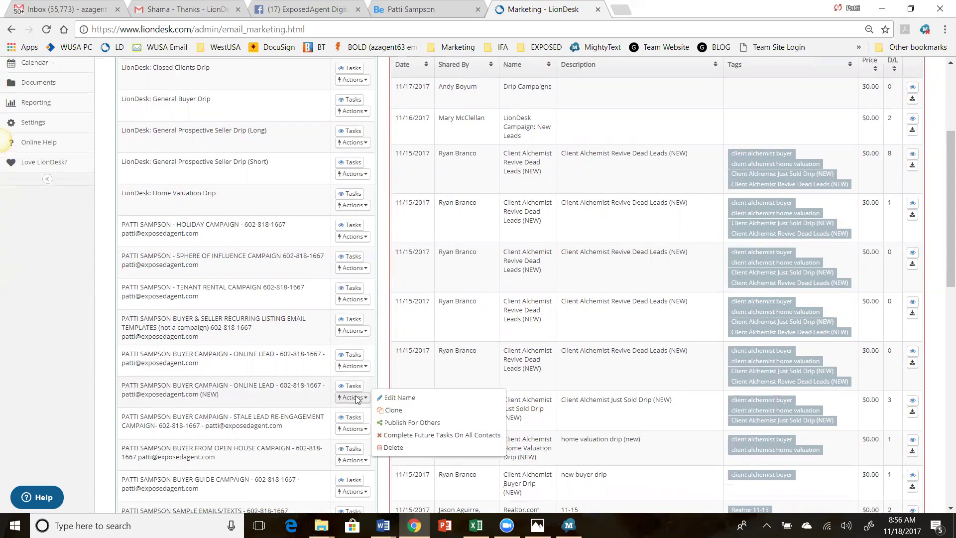
pyautogui.click(393, 397)
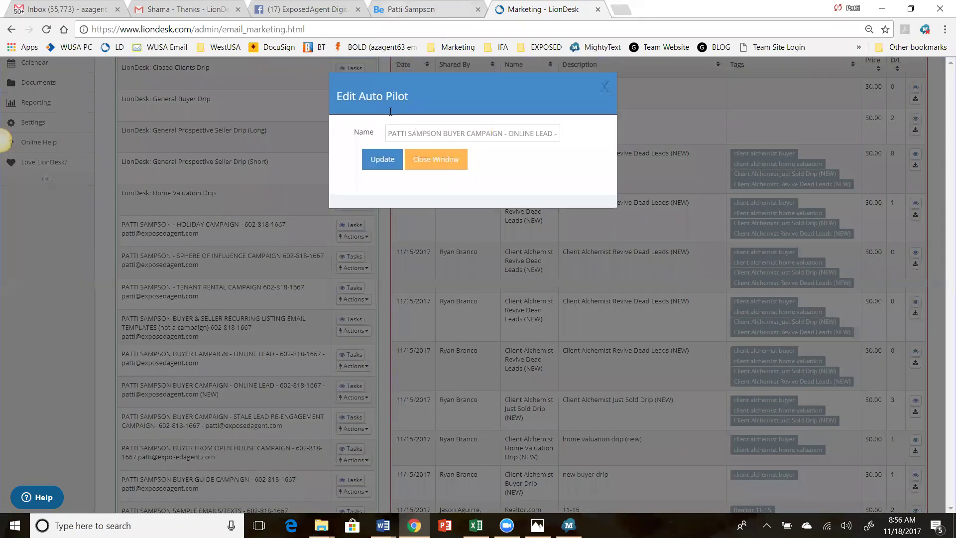
pyautogui.moveTo(388, 133); pyautogui.dragTo(769, 127)
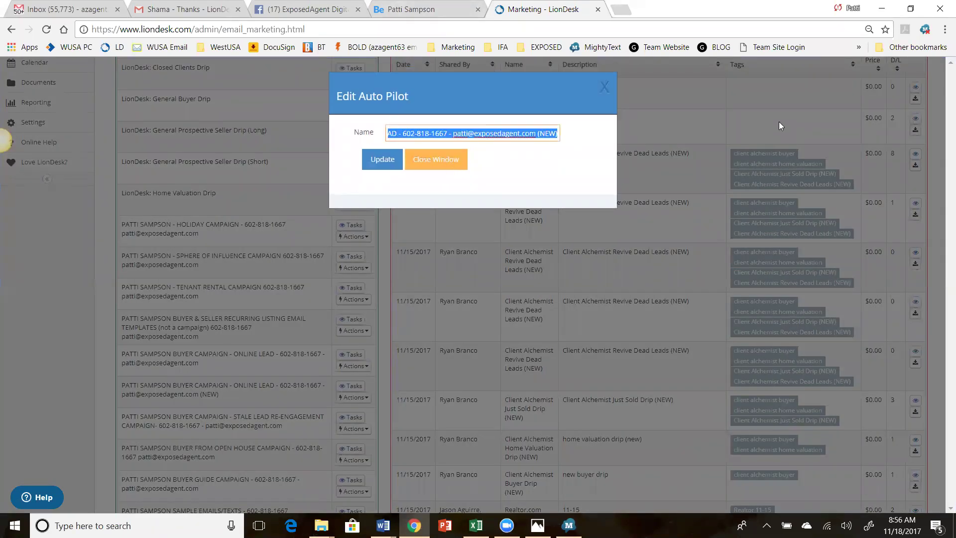
pyautogui.write('*')
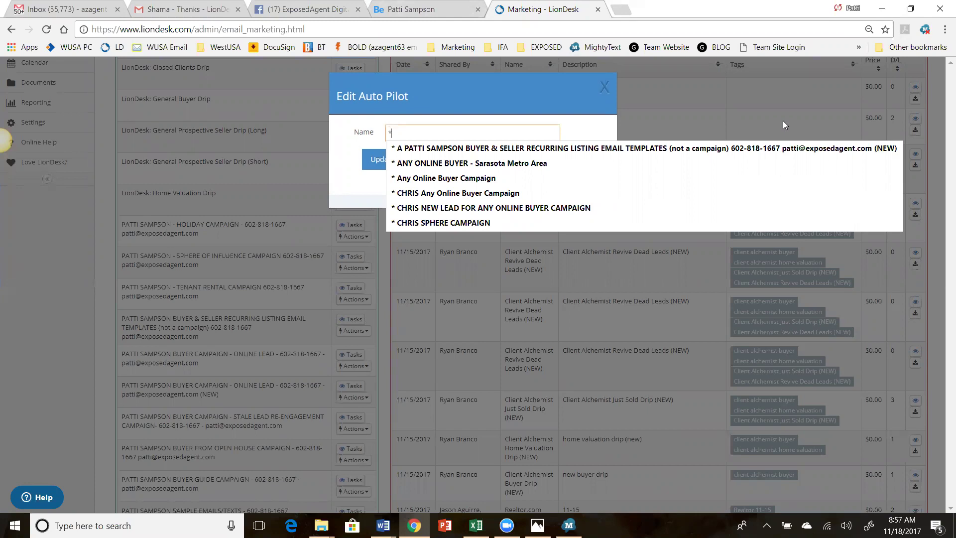
pyautogui.write('Buyy')
pyautogui.press('BackSpace')
pyautogui.write('er')
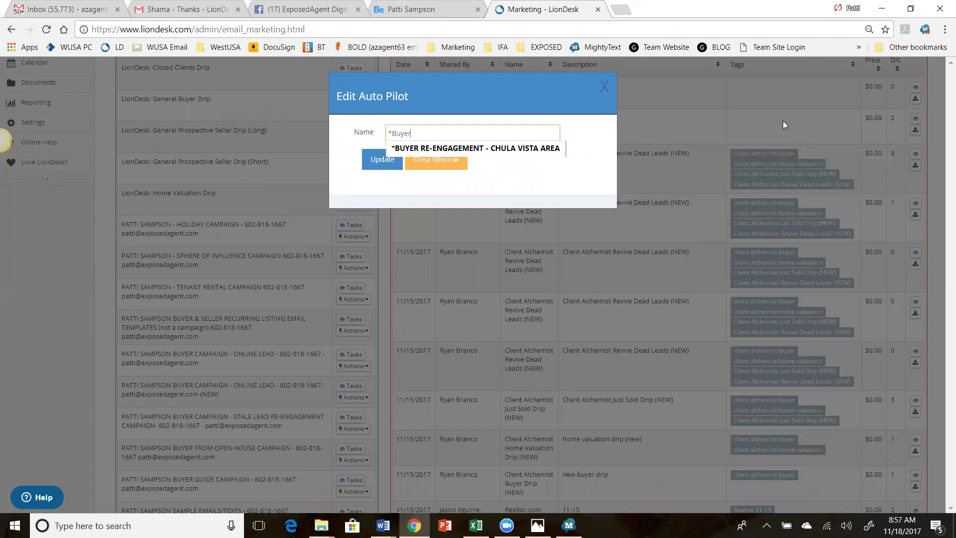
pyautogui.write(' - LinkedIn')
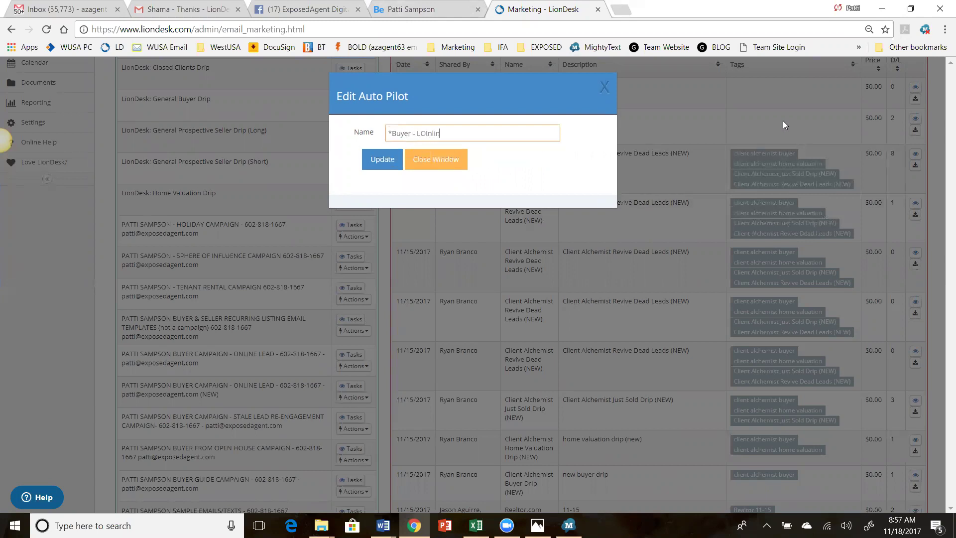
pyautogui.press('BackSpace')
pyautogui.press('BackSpace')
pyautogui.press('BackSpace')
pyautogui.press('BackSpace')
pyautogui.press('BackSpace')
pyautogui.press('BackSpace')
pyautogui.press('BackSpace')
pyautogui.press('BackSpace')
pyautogui.write('Online Lead for Single Level Home Ad')
pyautogui.click(377, 164)
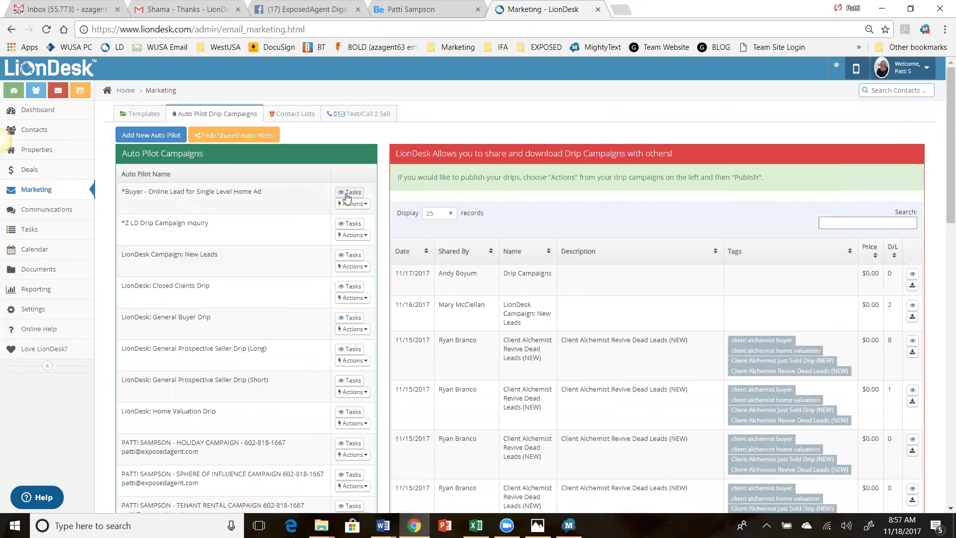
# Rename the cloned campaign's online lead template folder, marked (NEW), as "*Buyer - Online Buyer Single Level Home Templates".
pyautogui.scroll(-3, 215, 301)
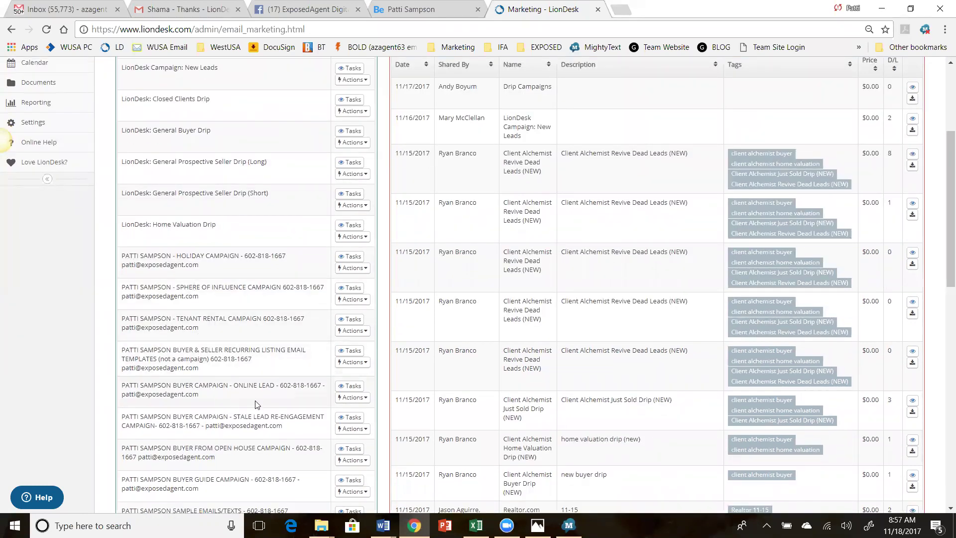
pyautogui.scroll(3, 264, 373)
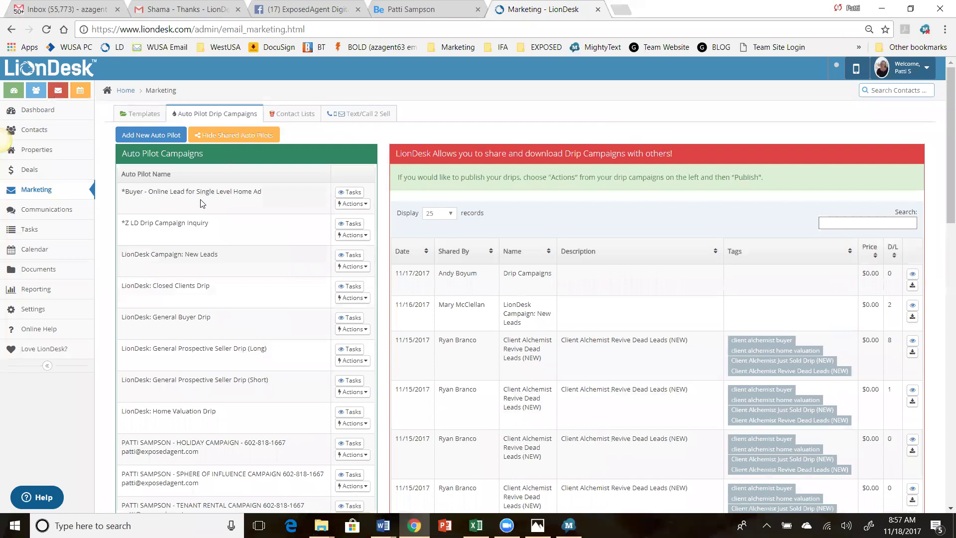
pyautogui.click(144, 115)
pyautogui.scroll(-4, 242, 314)
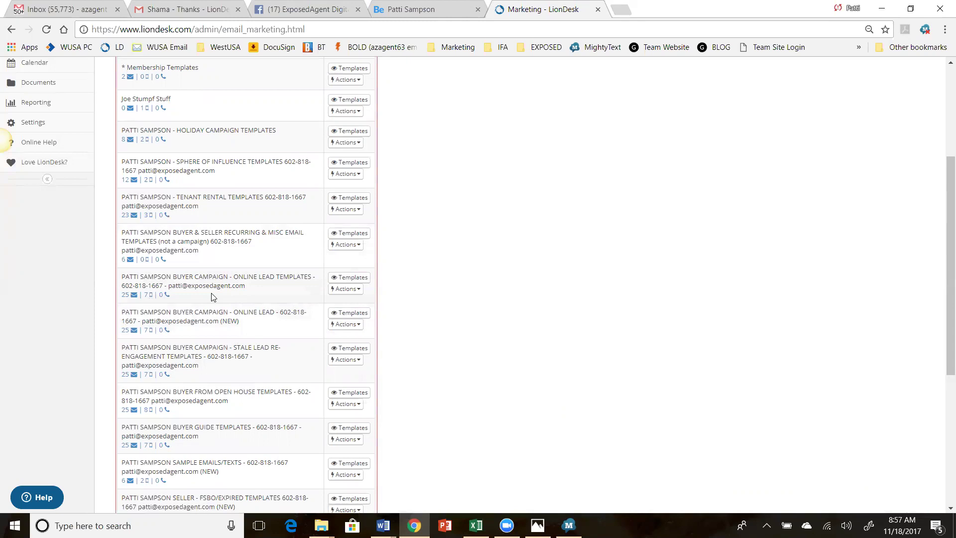
pyautogui.scroll(4, 149, 149)
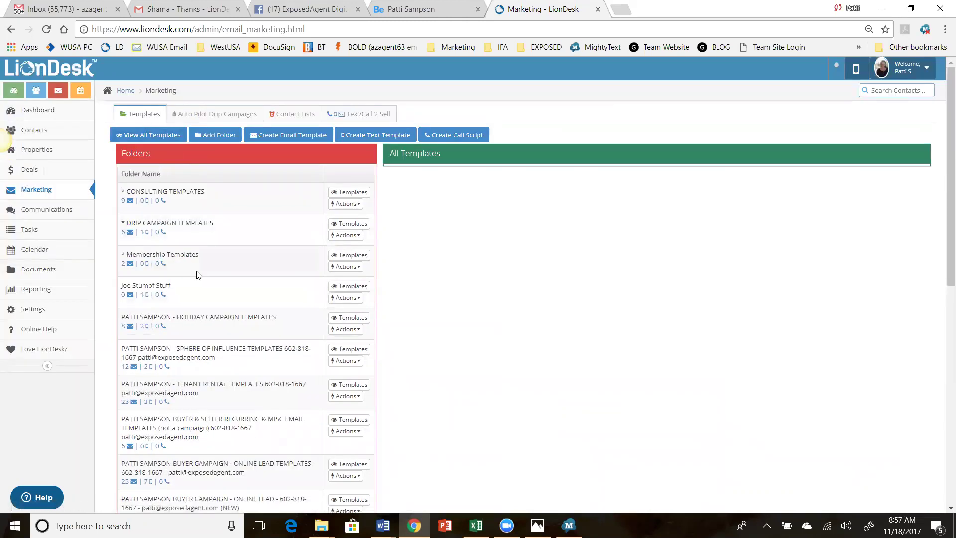
pyautogui.scroll(-4, 196, 273)
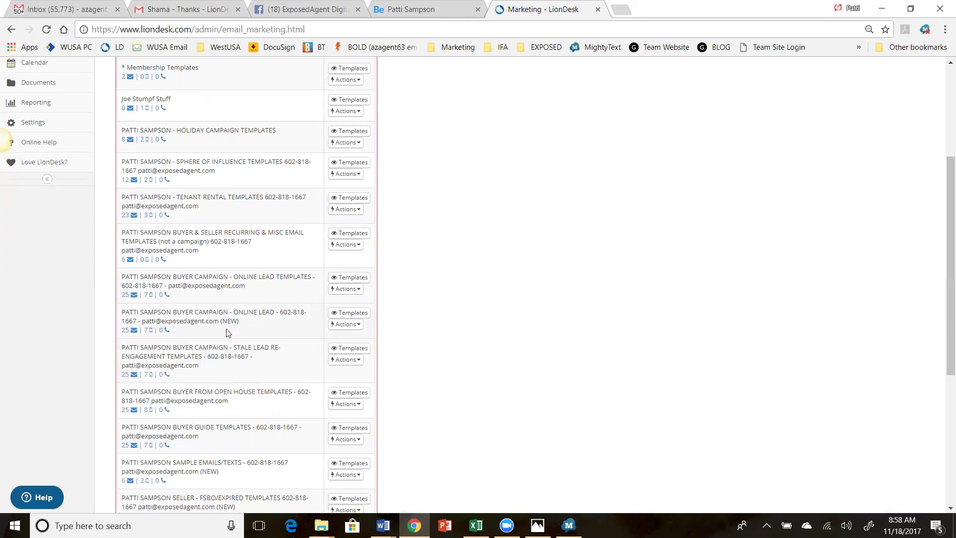
pyautogui.click(345, 324)
pyautogui.click(379, 325)
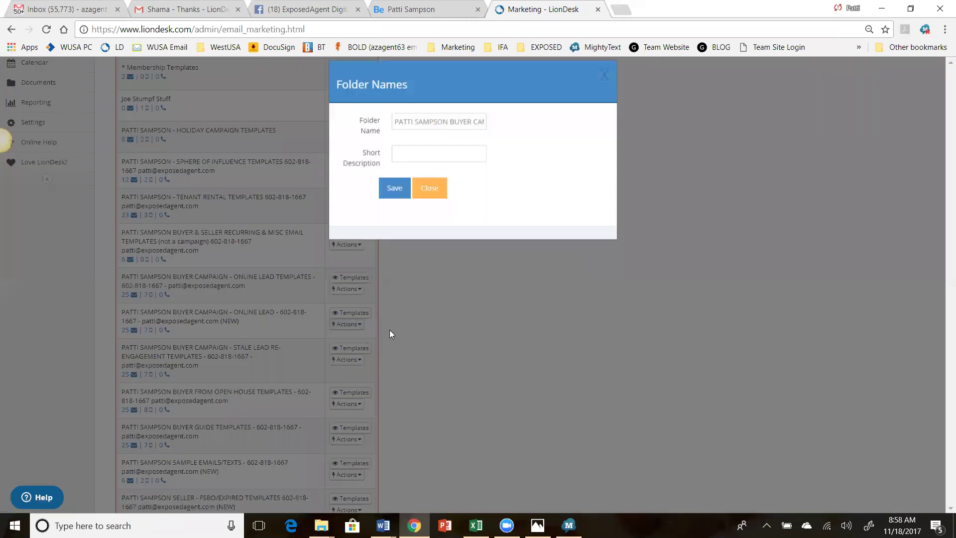
pyautogui.moveTo(395, 135); pyautogui.dragTo(745, 151)
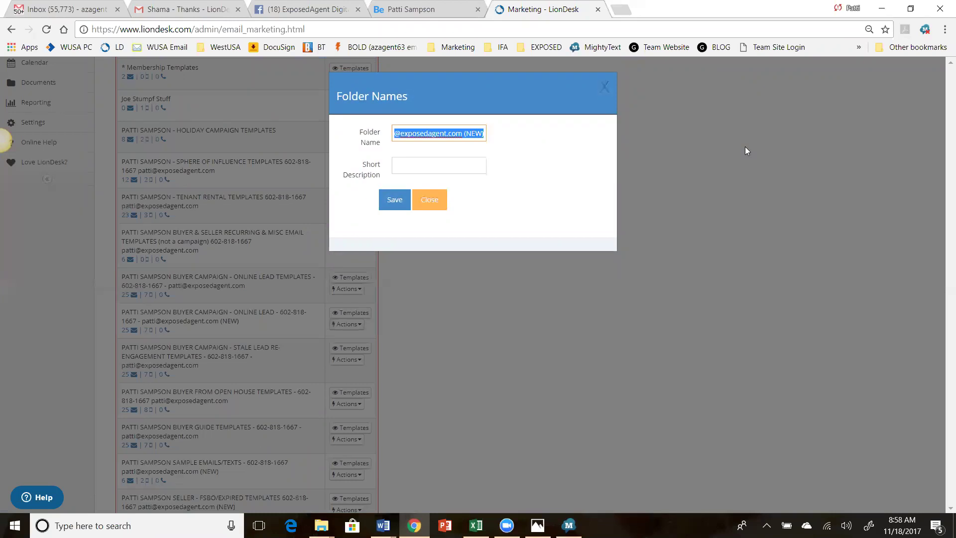
pyautogui.write('*')
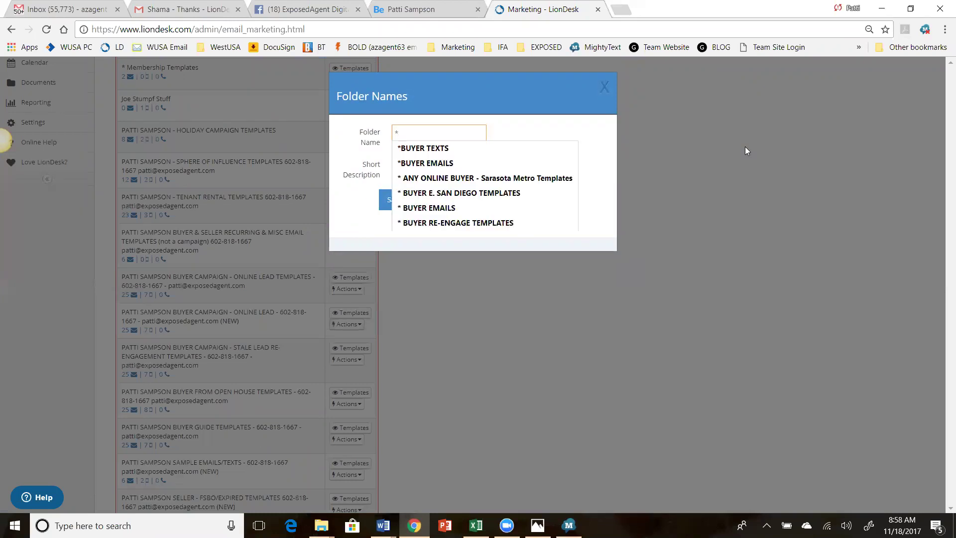
pyautogui.write('Buyer -')
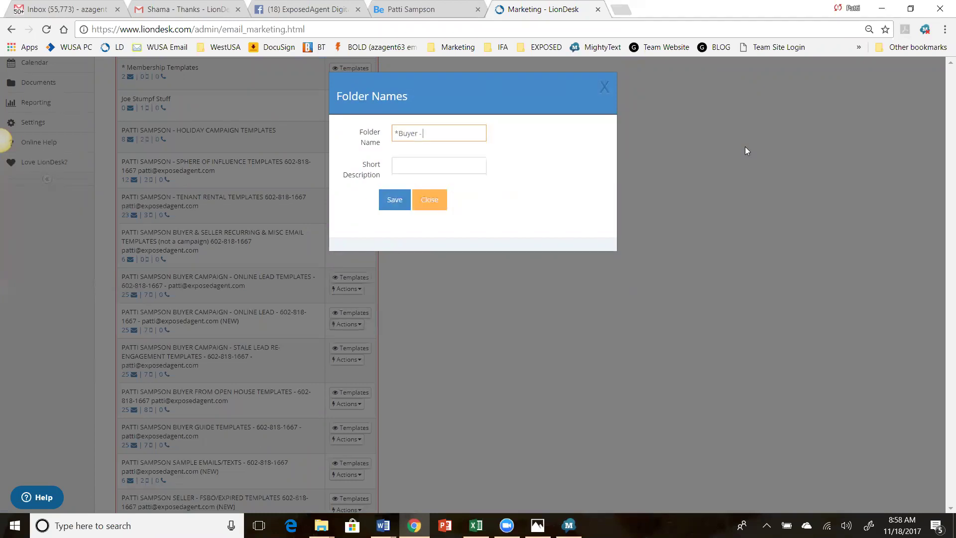
pyautogui.write(' Online Buyer')
pyautogui.write(' si')
pyautogui.write('Single')
pyautogui.write(' Leve')
pyautogui.write('l H')
pyautogui.write('ome')
pyautogui.write(' TE')
pyautogui.write('mplates')
pyautogui.click(391, 200)
pyautogui.scroll(4, 239, 279)
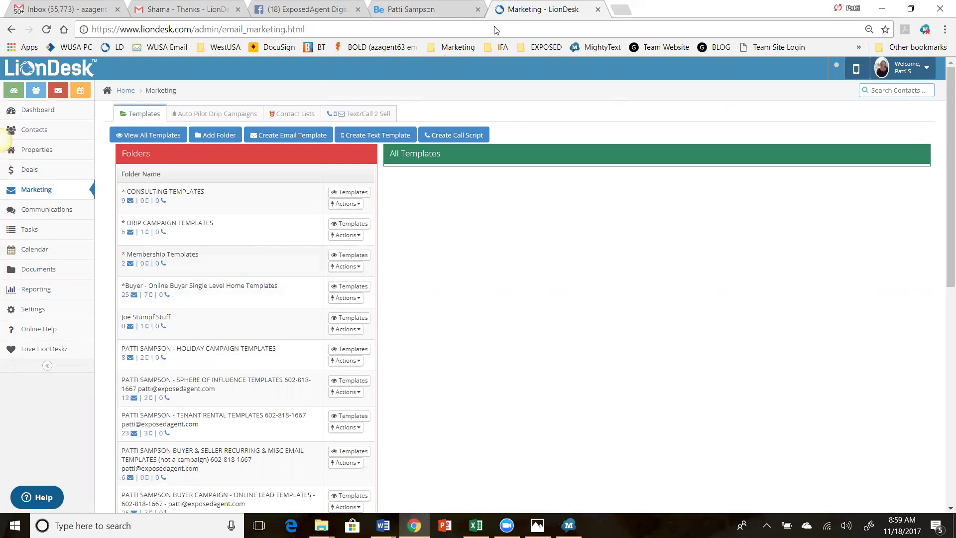
# Open the real estate team's website in a new browser tab and go to its Scottsdale Community Map page.
pyautogui.click(622, 9)
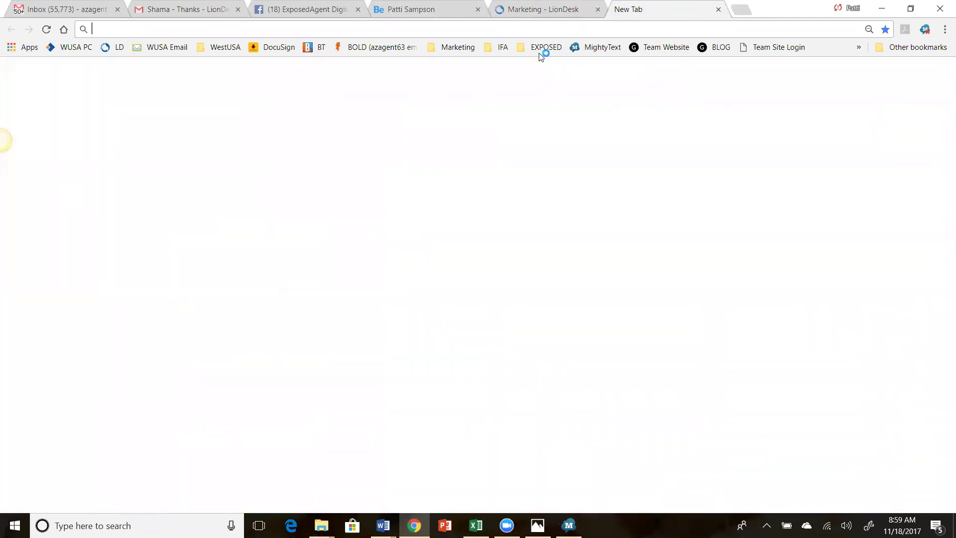
pyautogui.click(656, 47)
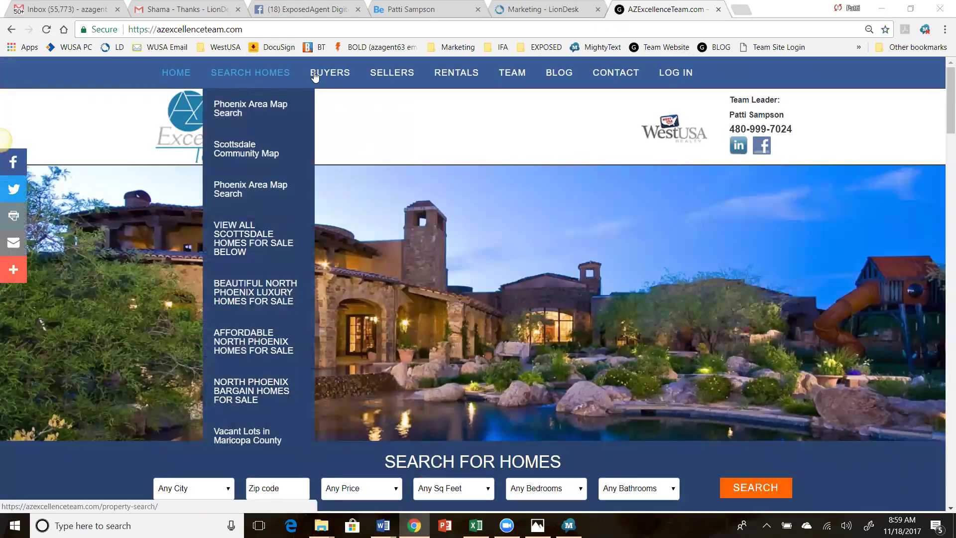
pyautogui.moveTo(328, 77)
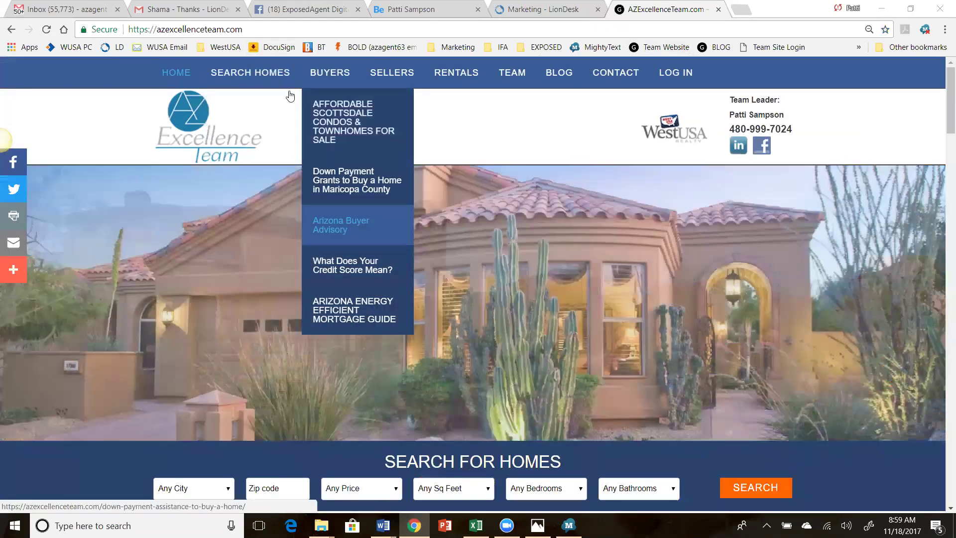
pyautogui.moveTo(268, 79)
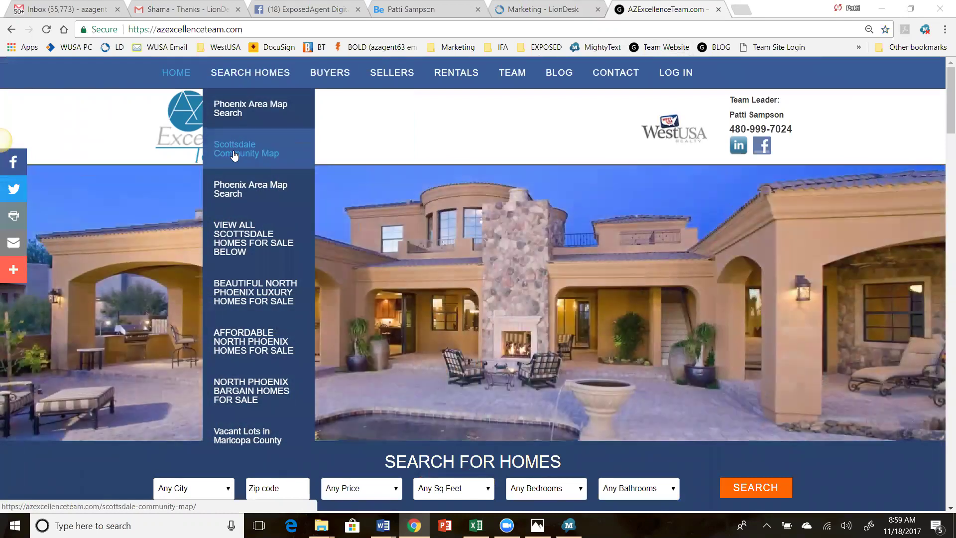
pyautogui.click(235, 154)
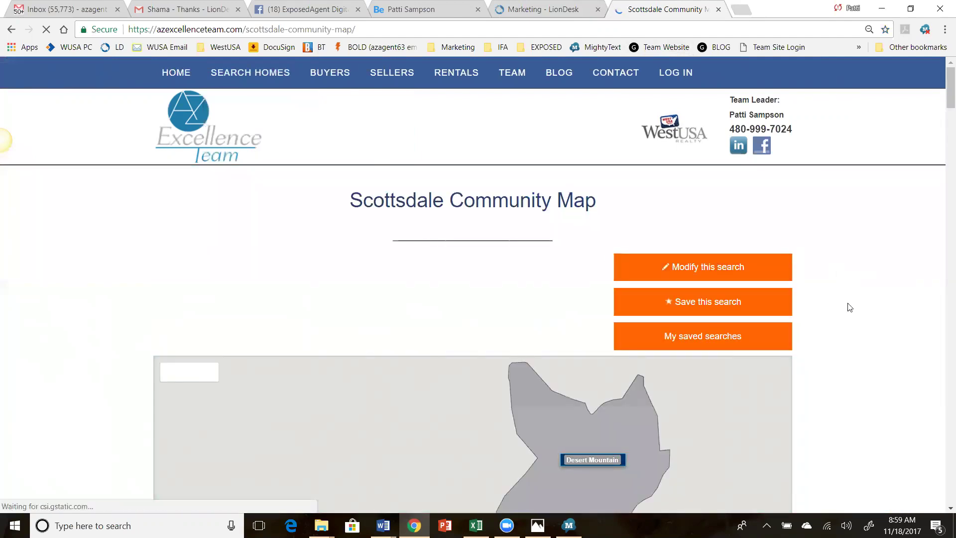
# Copy the web address of the Scottsdale Community Map page.
pyautogui.click(228, 31)
pyautogui.rightClick(231, 31)
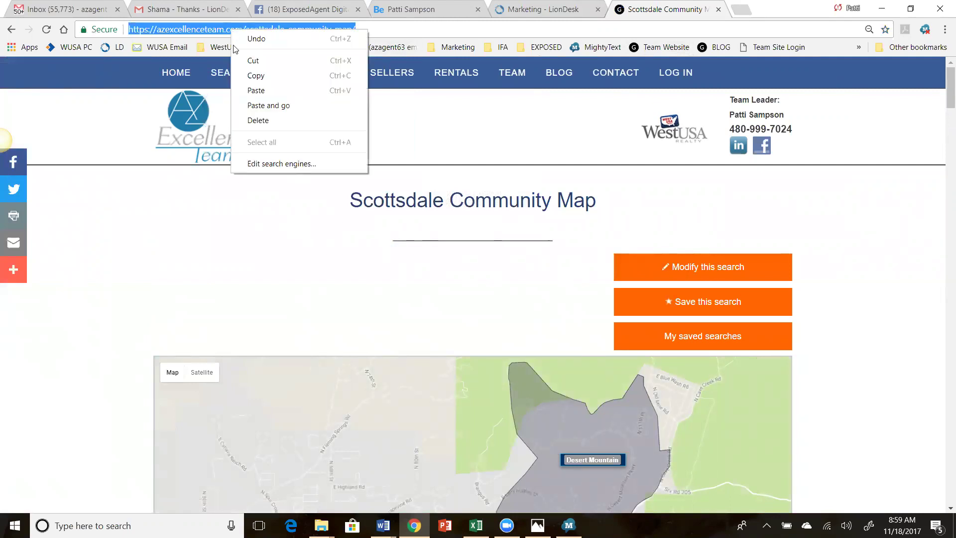
pyautogui.click(253, 75)
# Create a new email template in LionDesk marketing and start its body with the Contact First Name variable followed by a comma.
pyautogui.click(550, 9)
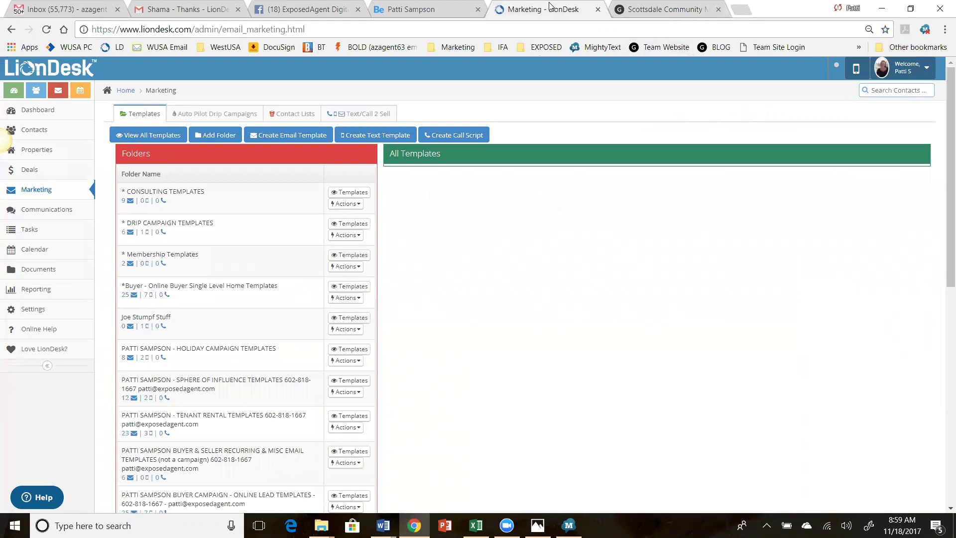
pyautogui.click(286, 135)
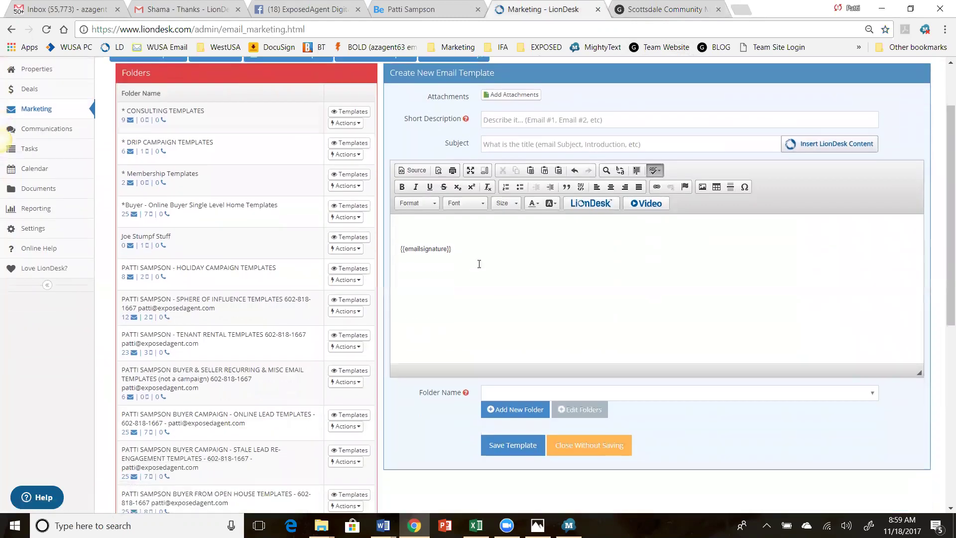
pyautogui.click(429, 224)
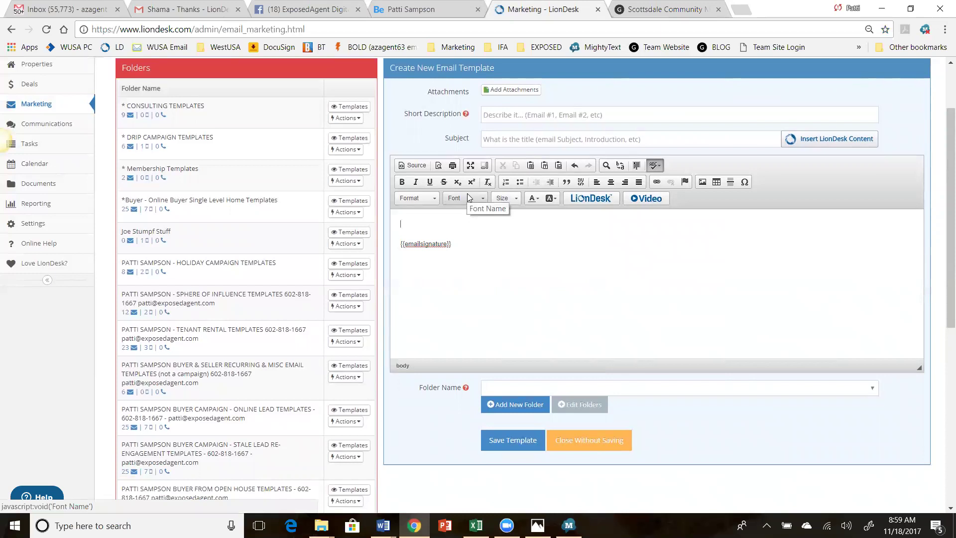
pyautogui.click(588, 199)
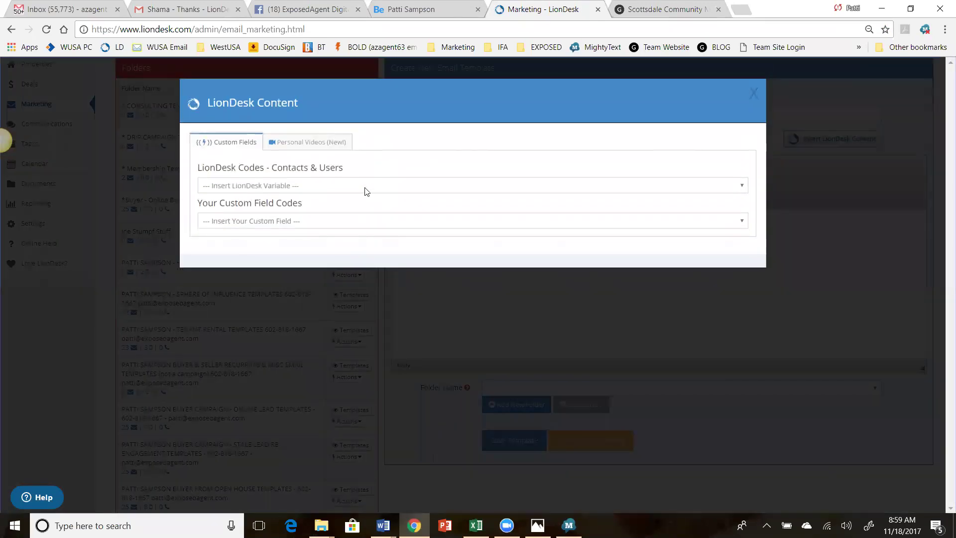
pyautogui.click(366, 187)
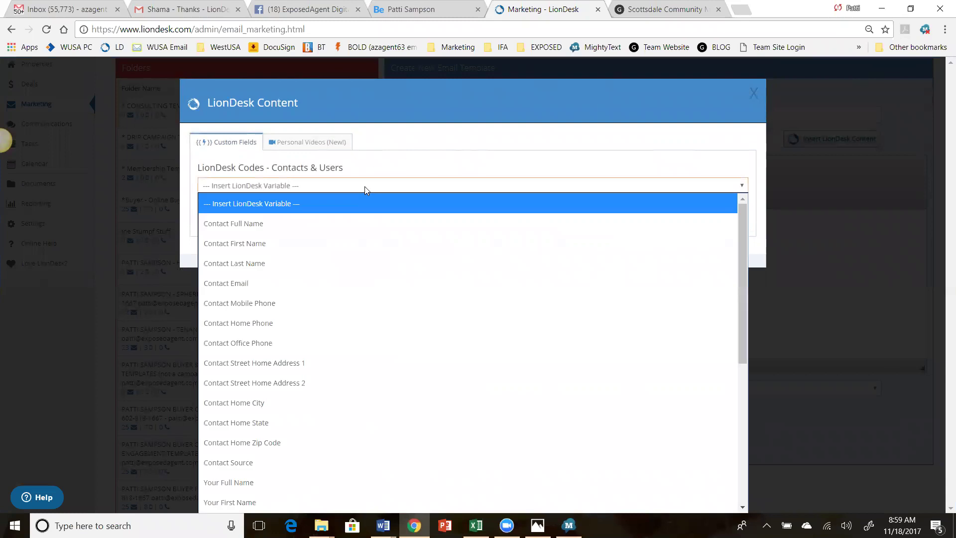
pyautogui.click(347, 242)
pyautogui.write(',')
pyautogui.press('Return')
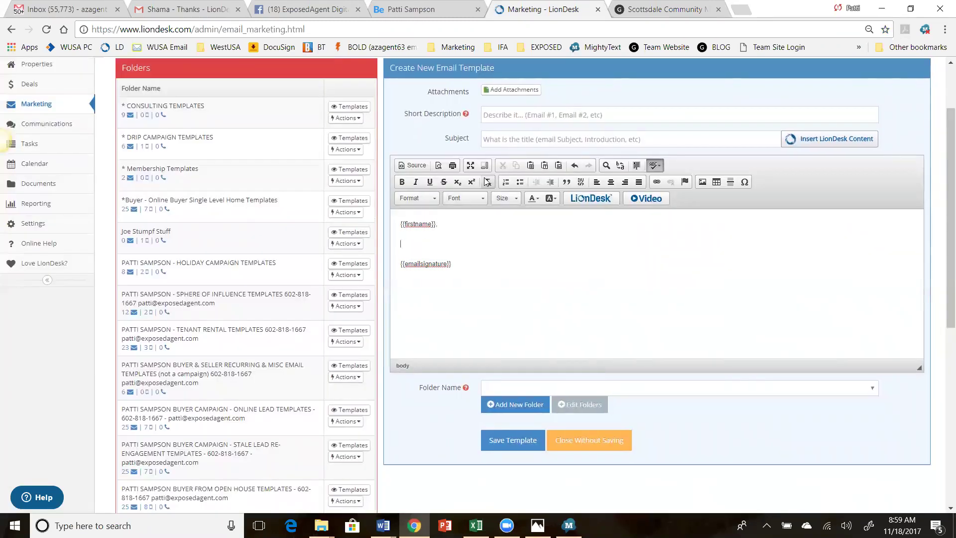
# Write "Here are your single level homes you requested..." and below it "ALL SINGLE LEVEL HOMES FOR SALE IN SCOTTSDALE ARIZONA" in the body.
pyautogui.write('HEre')
pyautogui.press('BackSpace')
pyautogui.press('BackSpace')
pyautogui.write('re aree')
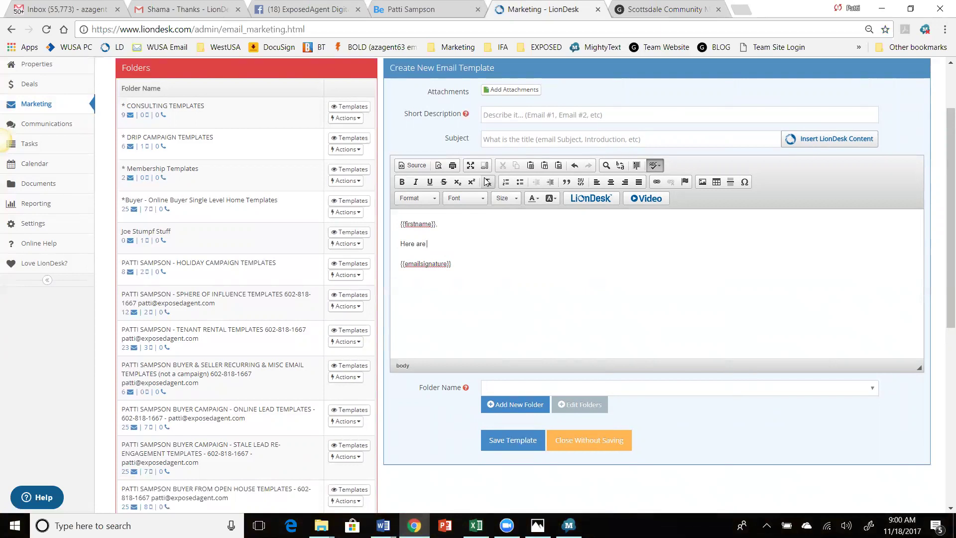
pyautogui.write('your single level homes you requested...')
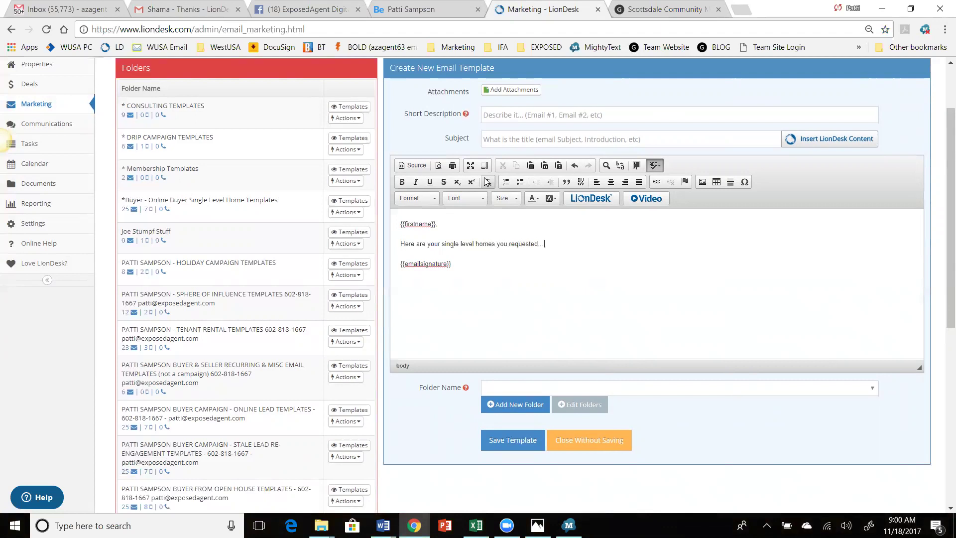
pyautogui.press('Return')
pyautogui.press('Return')
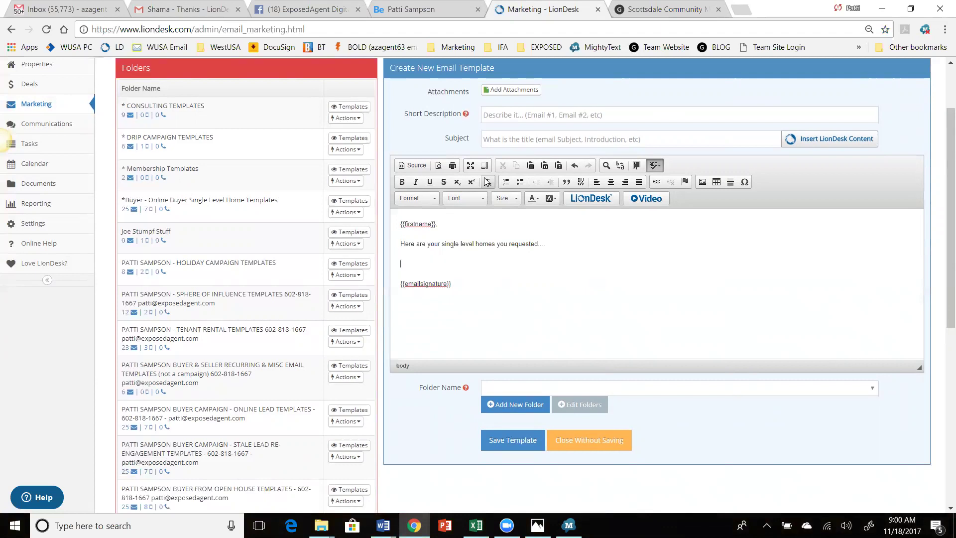
pyautogui.write('ALL SINGLE LEVEL HOMES FOR SALE IN S')
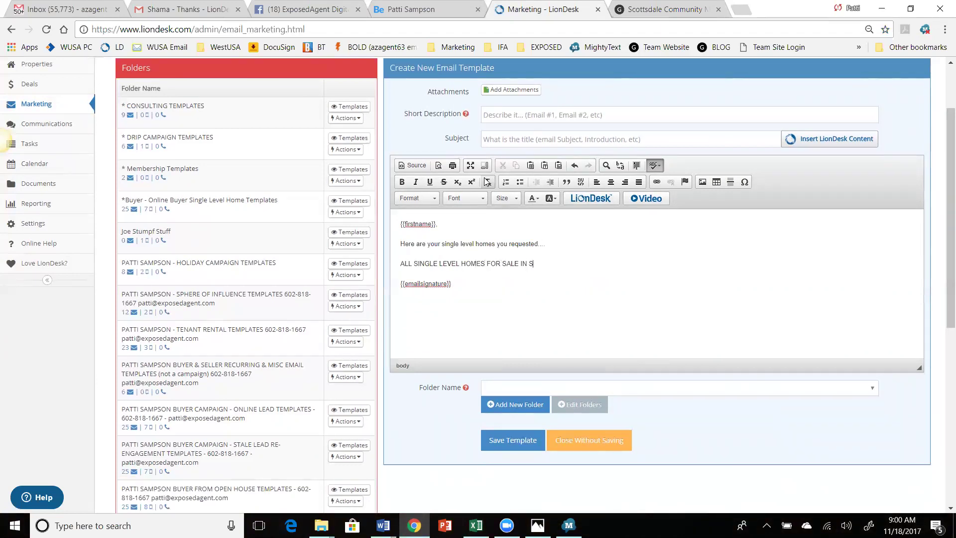
pyautogui.write('COTTSDALE ARIZONA')
# Link the all-caps Scottsdale homes line to the copied community map address, with the target New Window (_blank).
pyautogui.moveTo(625, 264); pyautogui.dragTo(368, 255)
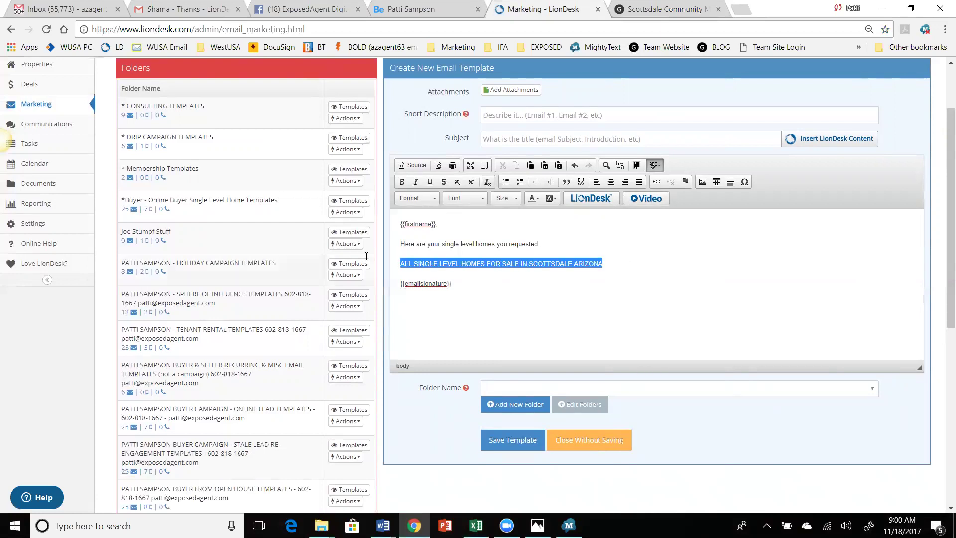
pyautogui.click(657, 182)
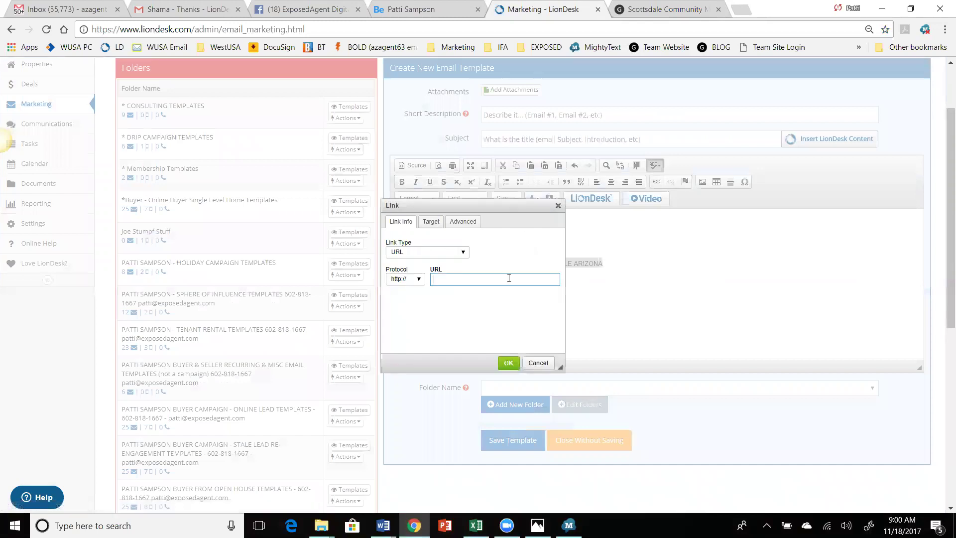
pyautogui.hotkey('ctrl', 'v')
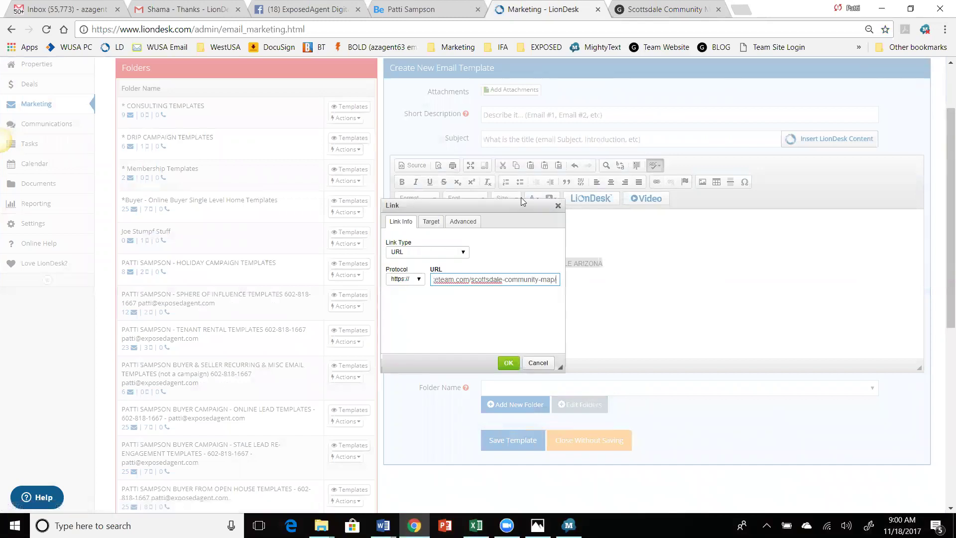
pyautogui.click(431, 223)
pyautogui.click(427, 252)
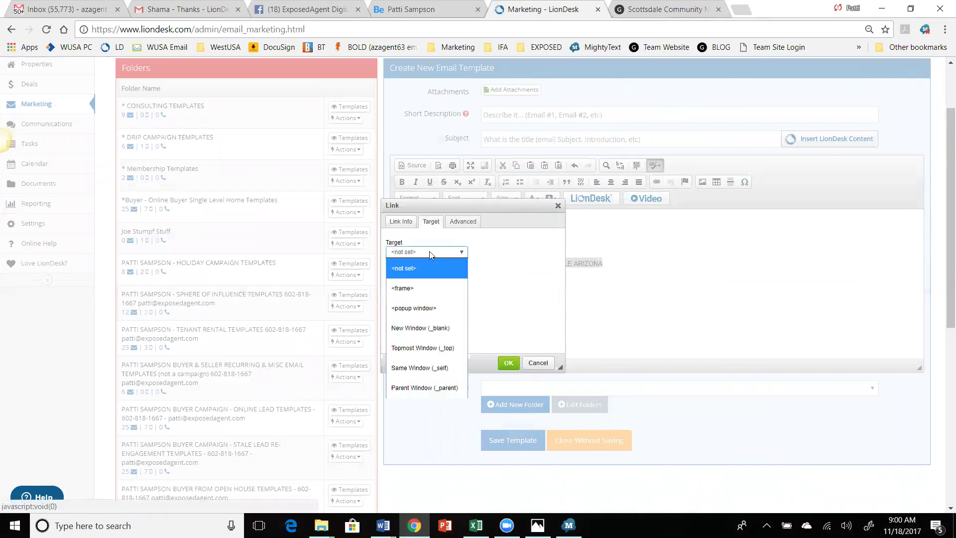
pyautogui.click(428, 327)
pyautogui.click(509, 368)
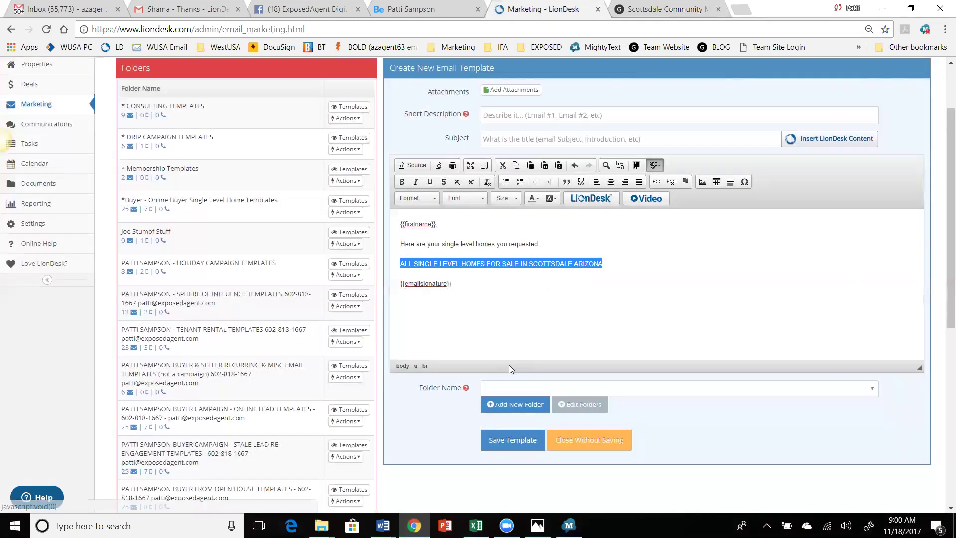
pyautogui.click(622, 262)
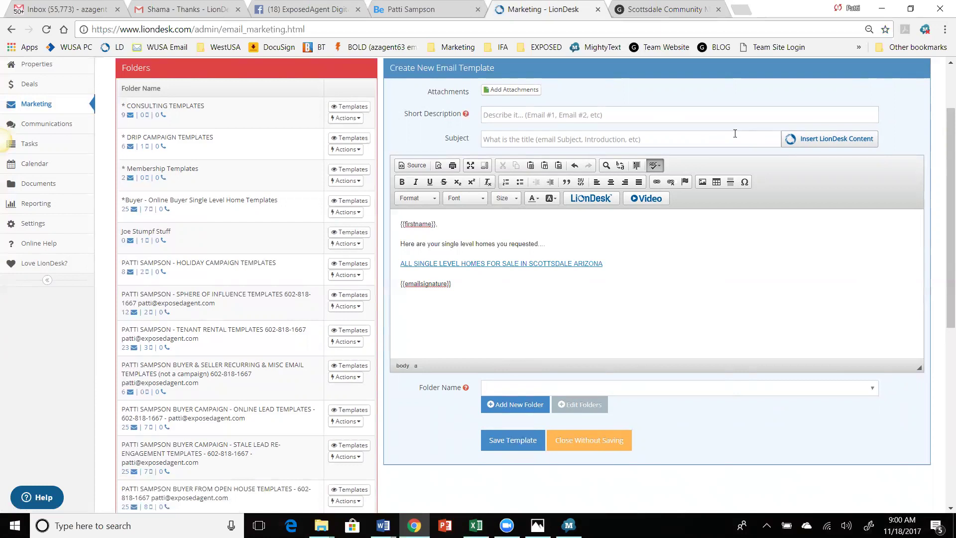
# Set the email subject to the Contact First Name variable followed by ", Single Level Homes for Sale in Scottsdale enclosed".
pyautogui.click(812, 138)
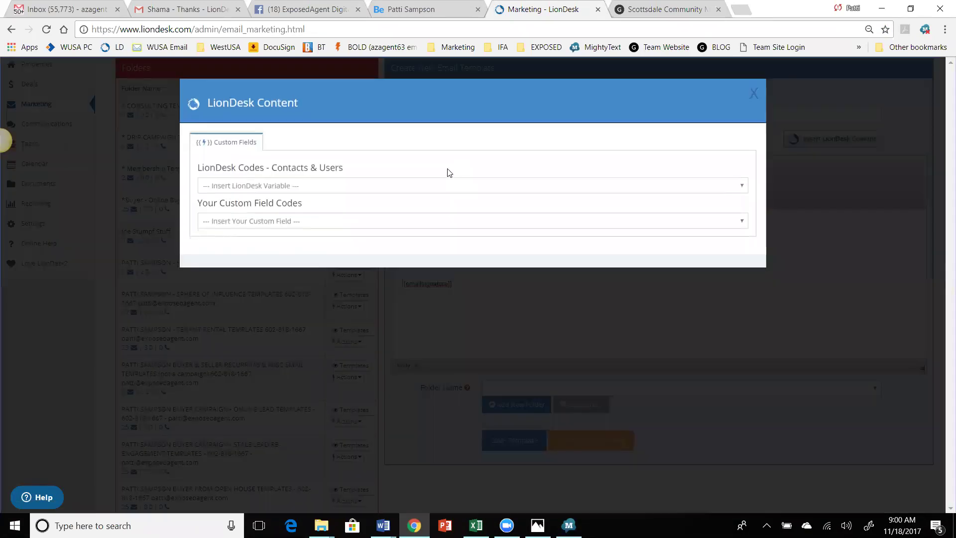
pyautogui.click(437, 187)
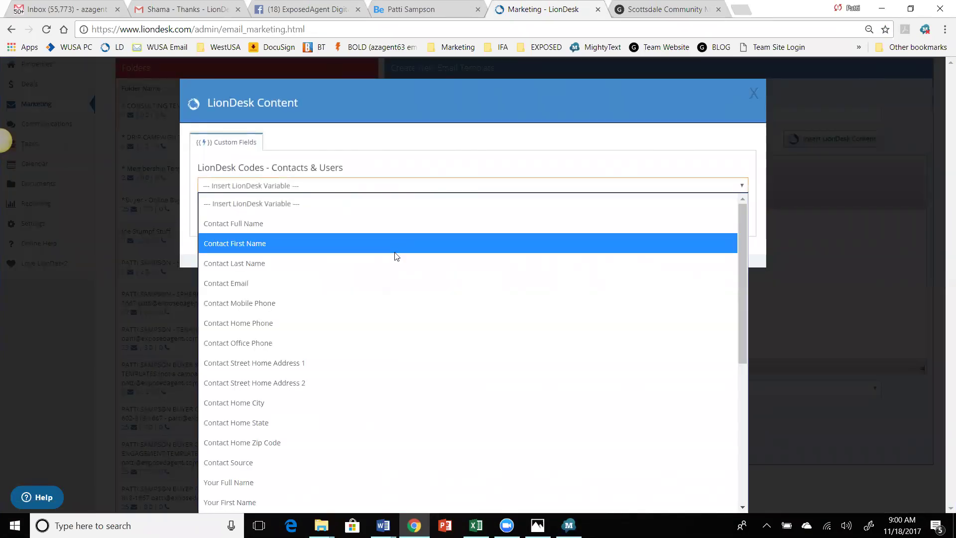
pyautogui.click(398, 244)
pyautogui.write(', ')
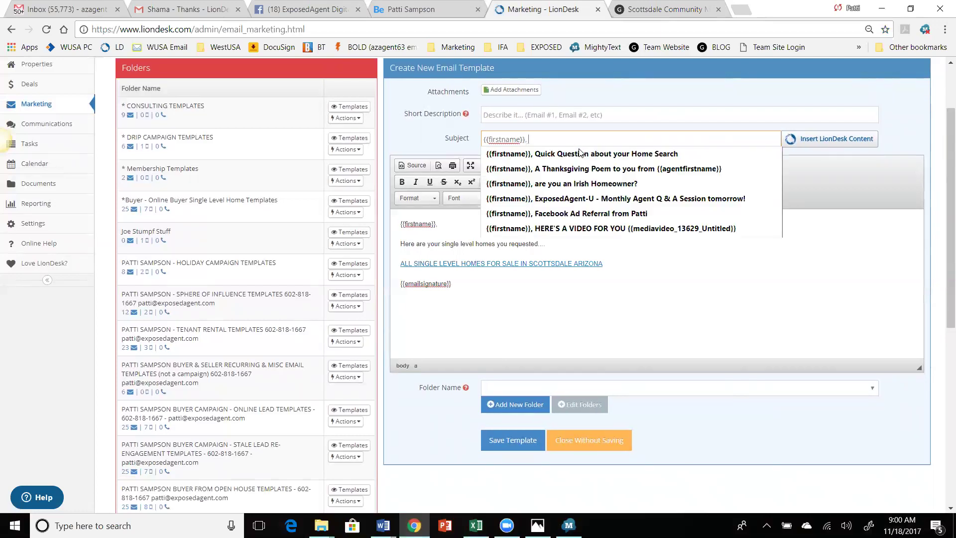
pyautogui.write('sING')
pyautogui.press('BackSpace')
pyautogui.press('BackSpace')
pyautogui.press('BackSpace')
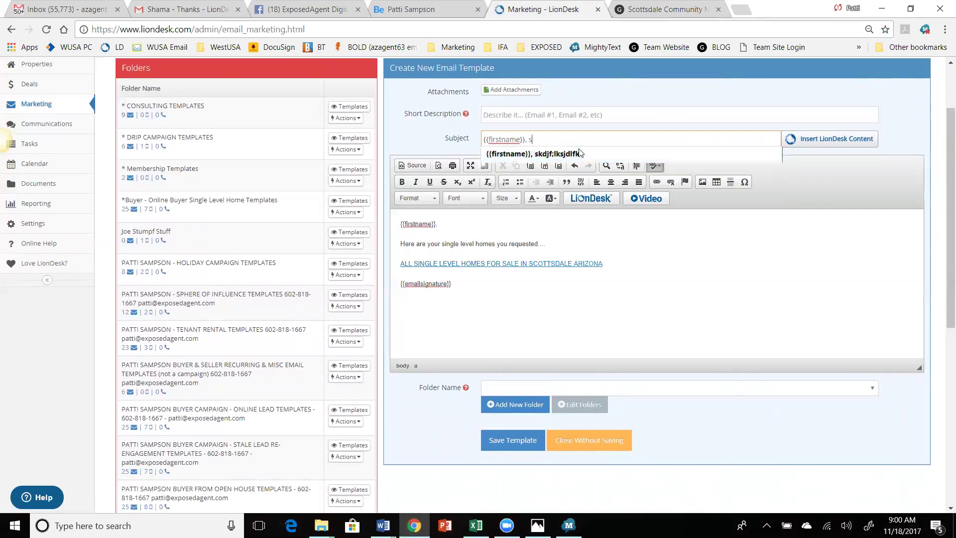
pyautogui.press('BackSpace')
pyautogui.write('Sing')
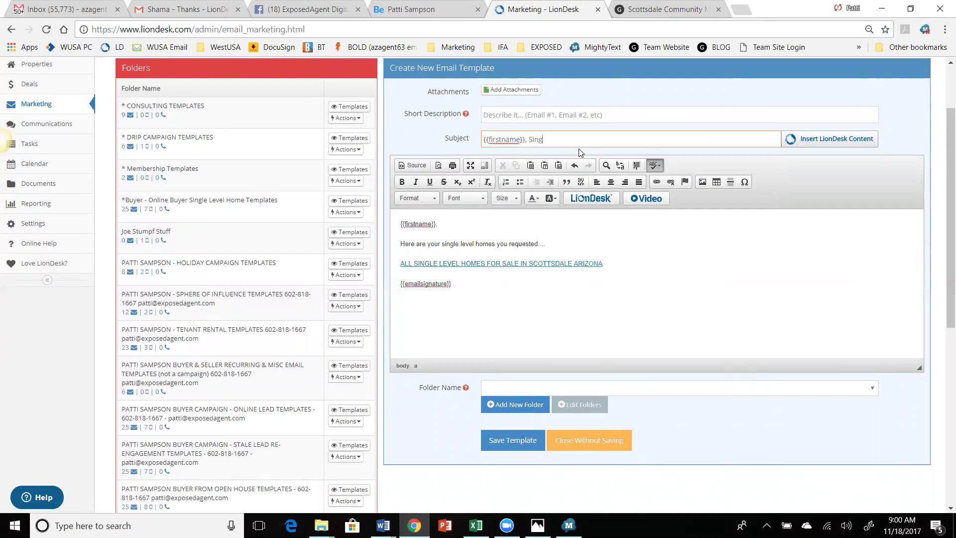
pyautogui.write('le Level Homes for Sale in Scottsdale enclosed')
# Describe the template as "* BUYER SINGLE LEVEL RECURRING IN SCOTTSDALE" and save it in the Z JUNK folder.
pyautogui.click(568, 119)
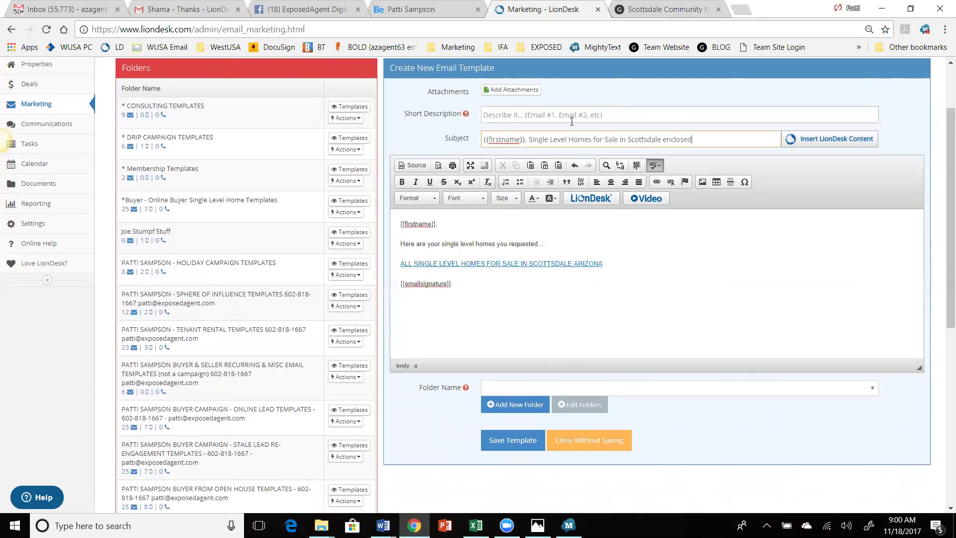
pyautogui.write('* BUYER S')
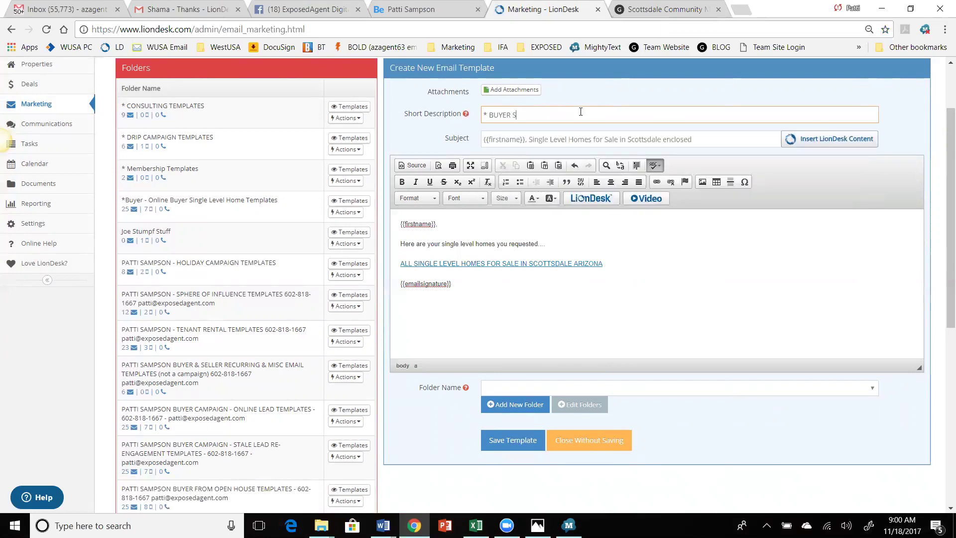
pyautogui.write('INGLE REVEL RECURRING IN SCOTTSDALE')
pyautogui.click(676, 388)
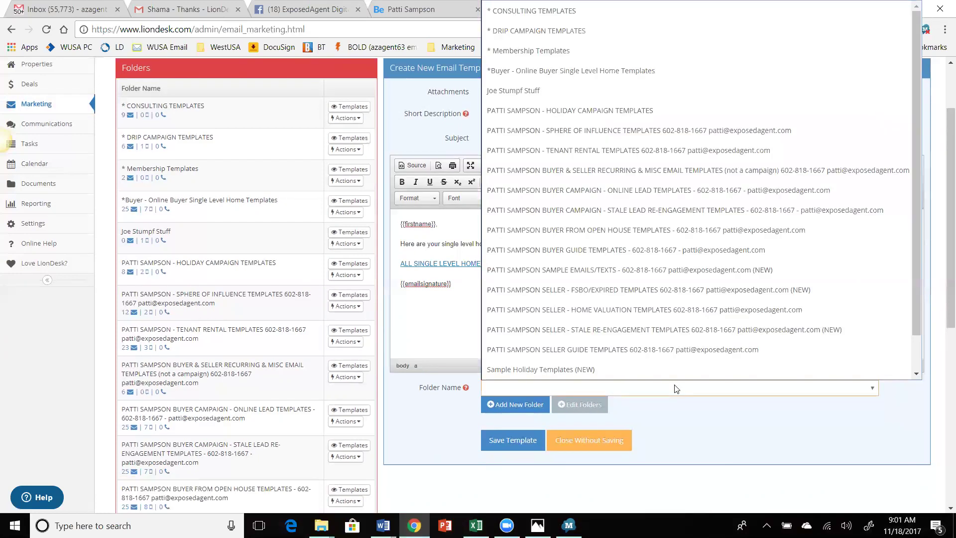
pyautogui.scroll(-1, 690, 271)
pyautogui.click(605, 370)
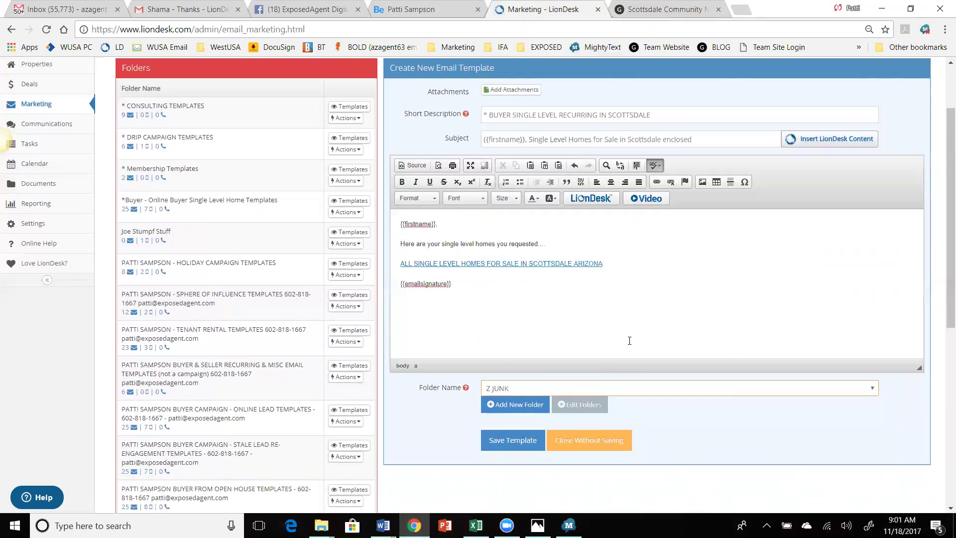
pyautogui.click(513, 442)
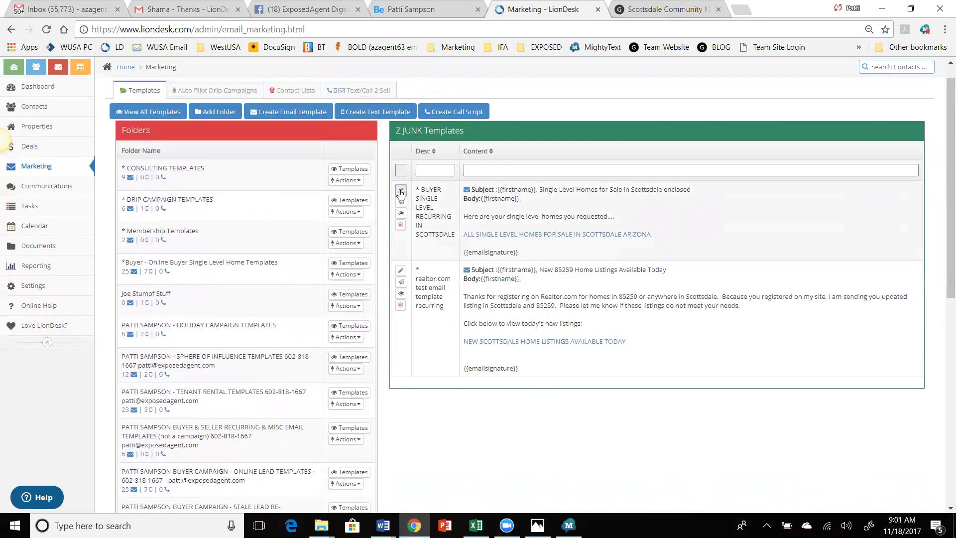
# Move the Scottsdale single level recurring template to the folder "*Buyer - Online Buyer Single Level Home Templates" and save it.
pyautogui.click(401, 190)
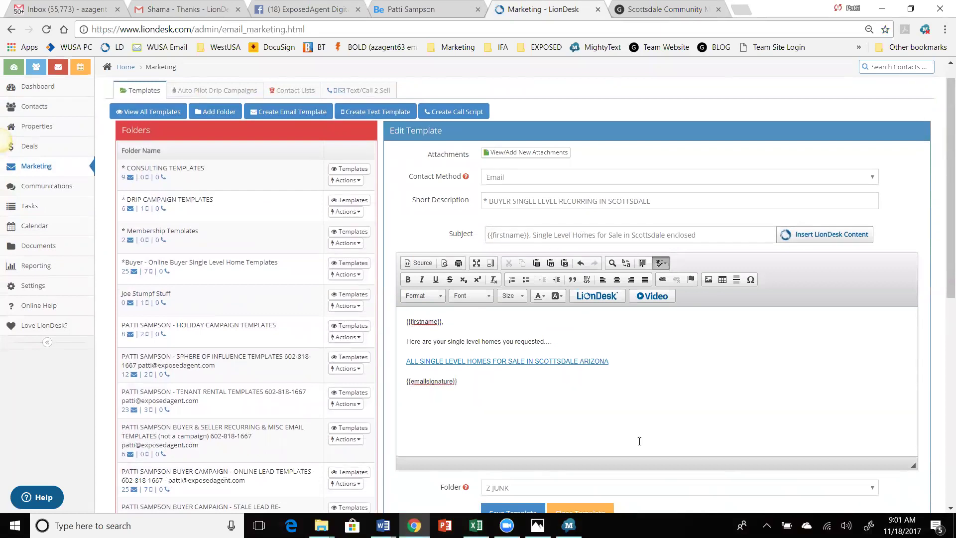
pyautogui.scroll(-7, 636, 442)
pyautogui.scroll(4, 616, 196)
pyautogui.scroll(4, 615, 333)
pyautogui.click(631, 493)
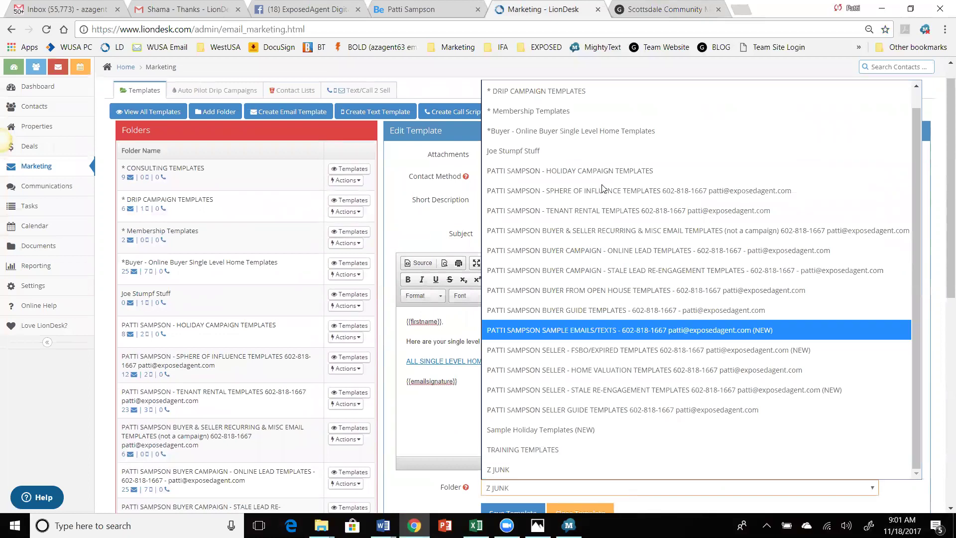
pyautogui.click(602, 130)
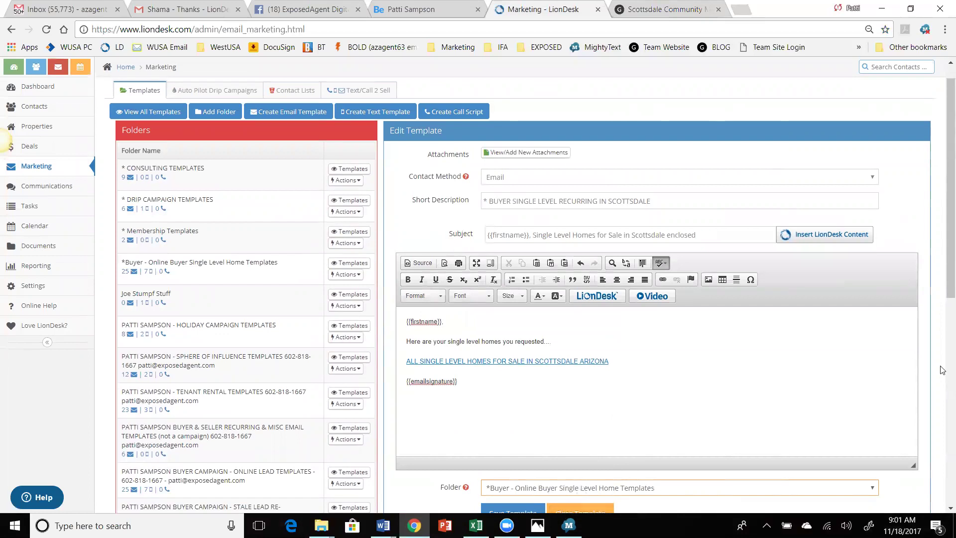
pyautogui.scroll(-1, 943, 264)
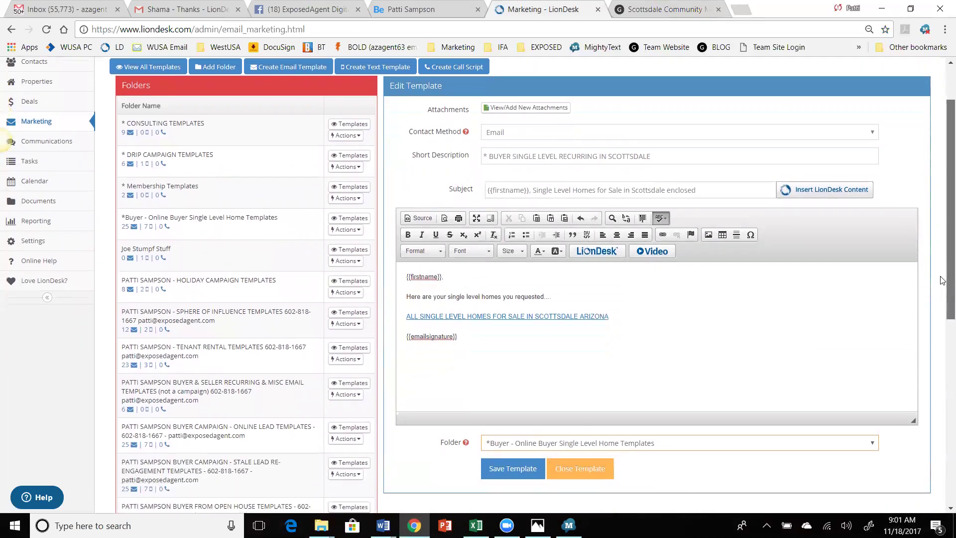
pyautogui.click(510, 472)
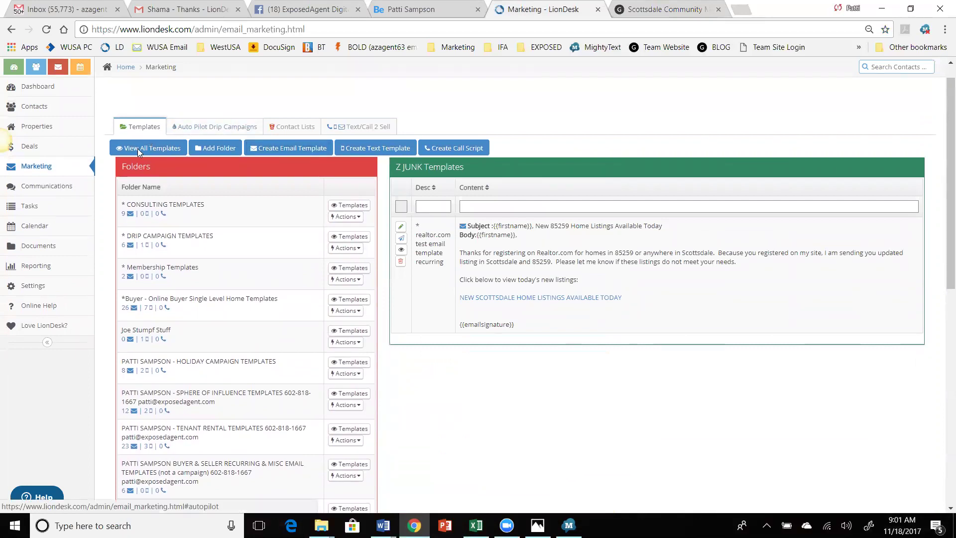
# Open the tasks of the "*Buyer - Online Lead for Single Level Home Ad" auto pilot campaign.
pyautogui.click(222, 94)
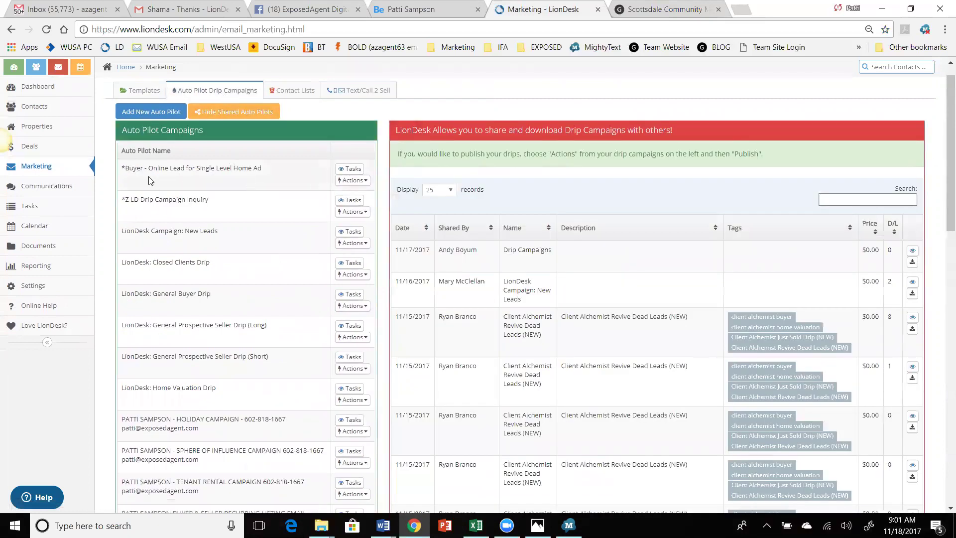
pyautogui.click(353, 171)
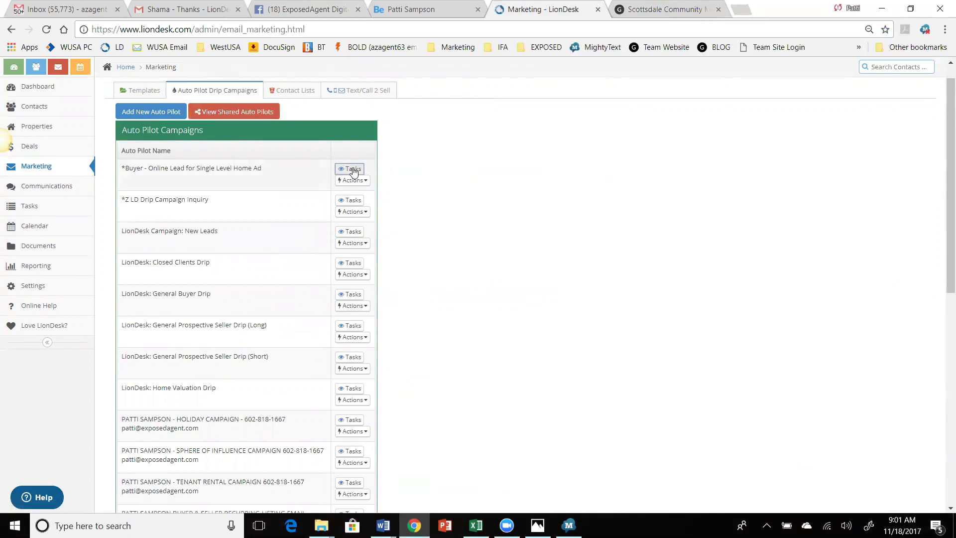
pyautogui.click(429, 150)
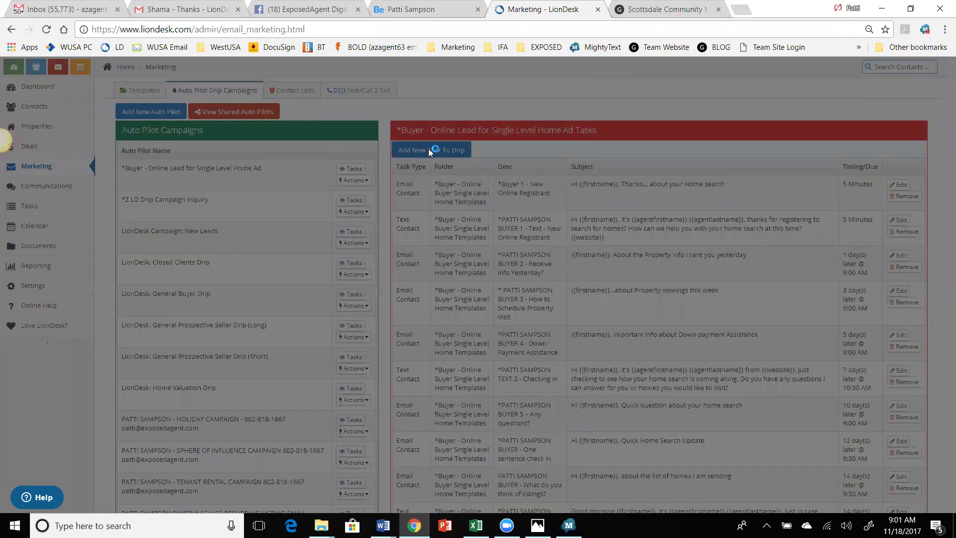
pyautogui.click(451, 133)
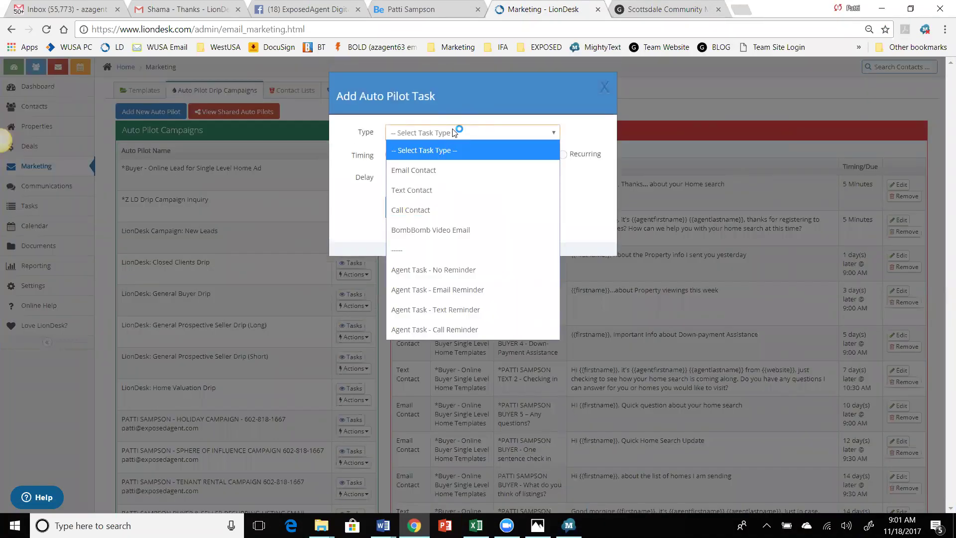
pyautogui.click(600, 89)
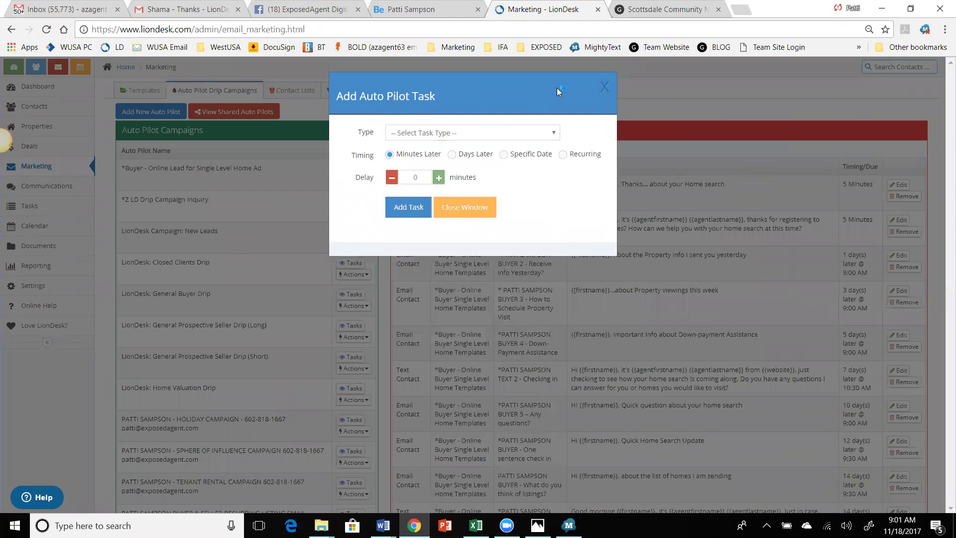
pyautogui.click(605, 89)
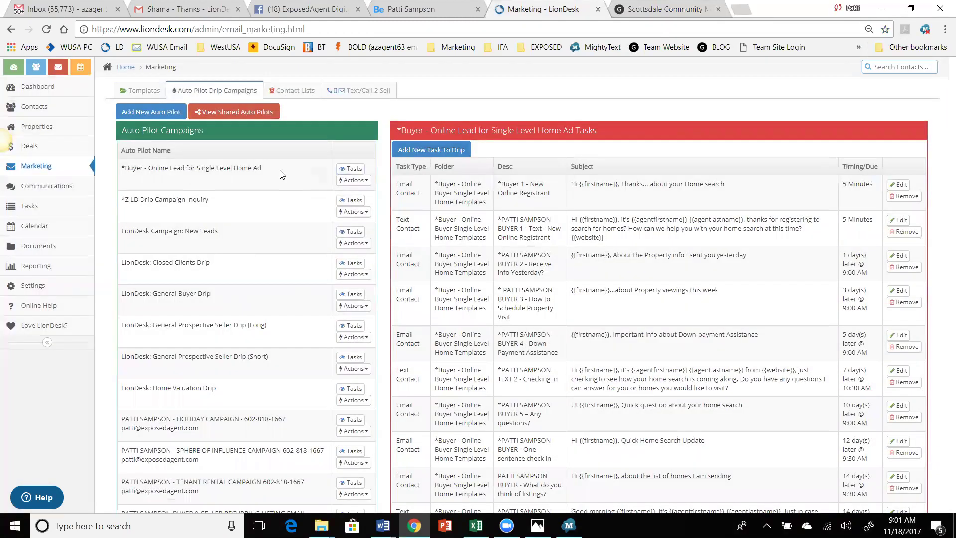
# Start a new Email Contact task in the campaign, using the template folder "*Buyer - Online Buyer Single Level Home Templates".
pyautogui.click(452, 146)
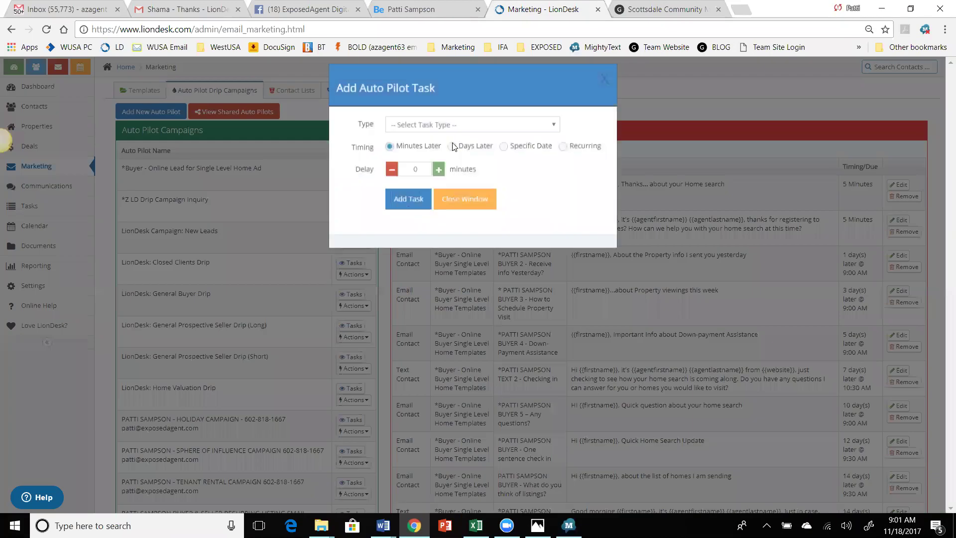
pyautogui.click(466, 136)
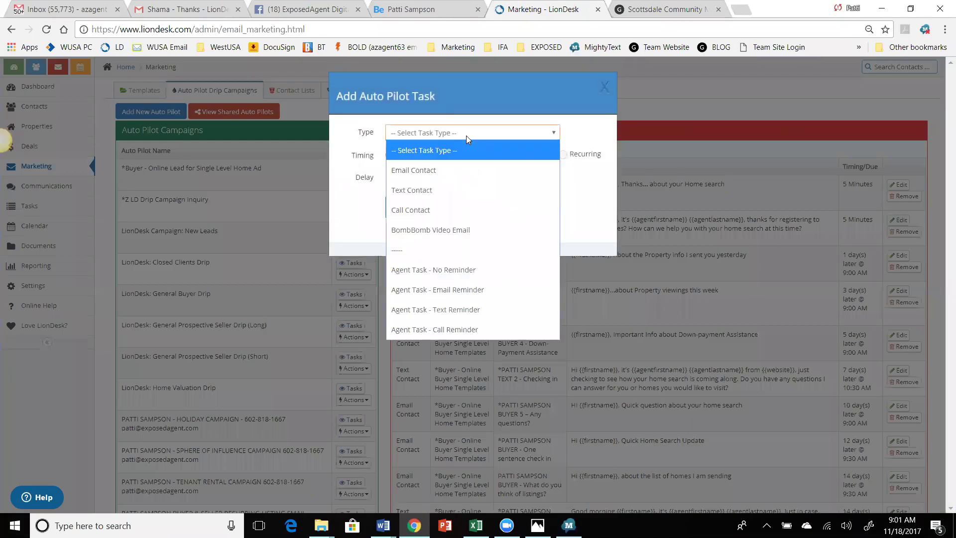
pyautogui.click(443, 174)
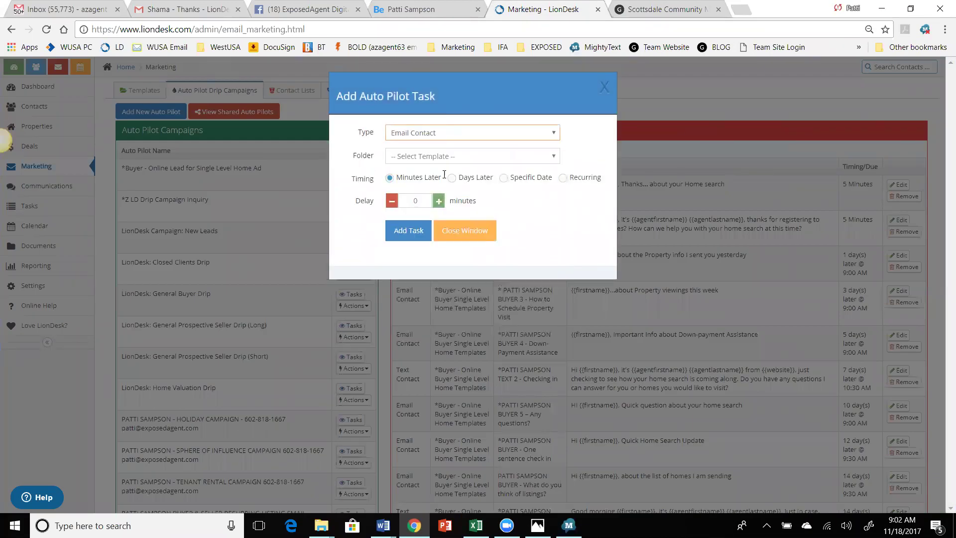
pyautogui.click(463, 157)
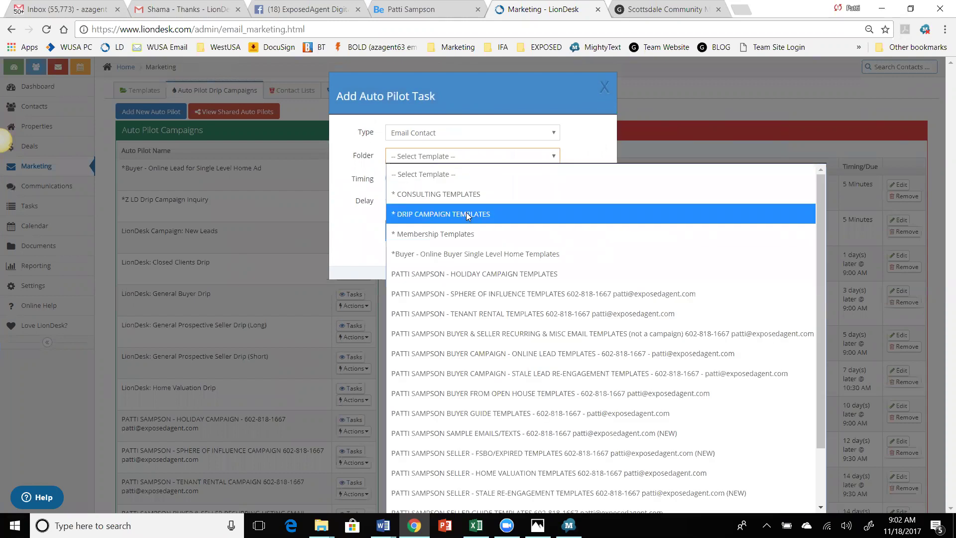
pyautogui.click(494, 254)
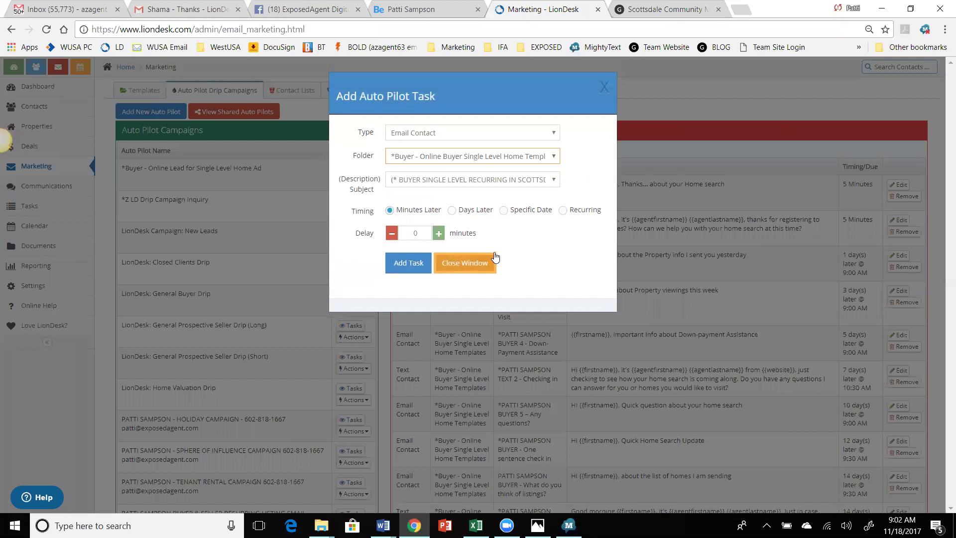
# Make the task recurring with a custom repeat of every 3 days, starting immediately at 11:00 am.
pyautogui.click(563, 210)
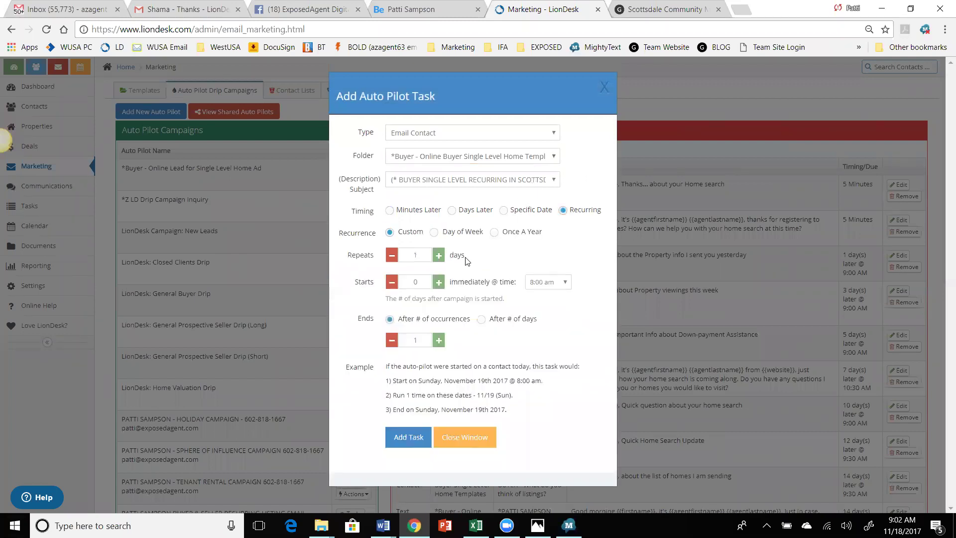
pyautogui.click(439, 256)
pyautogui.click(439, 256)
pyautogui.click(551, 282)
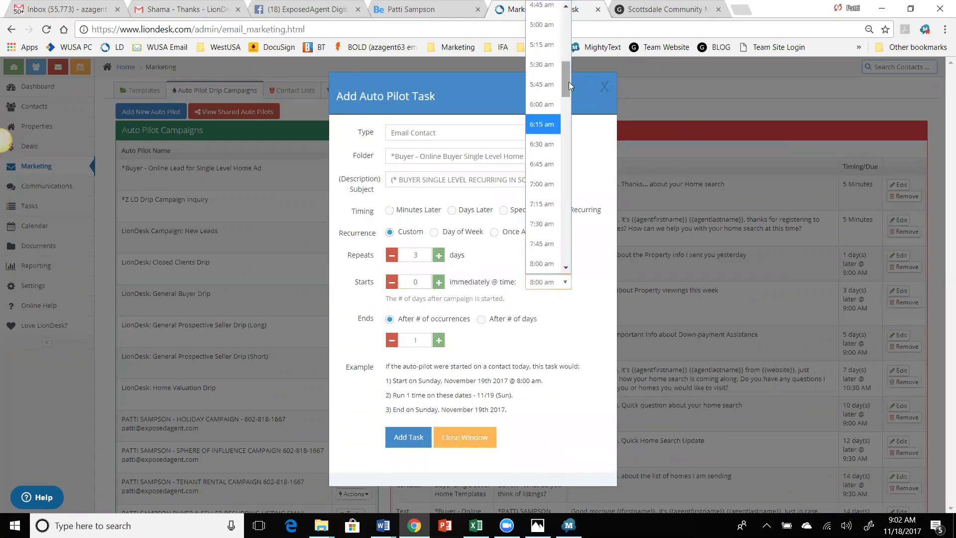
pyautogui.moveTo(569, 82); pyautogui.dragTo(565, 132)
pyautogui.click(543, 132)
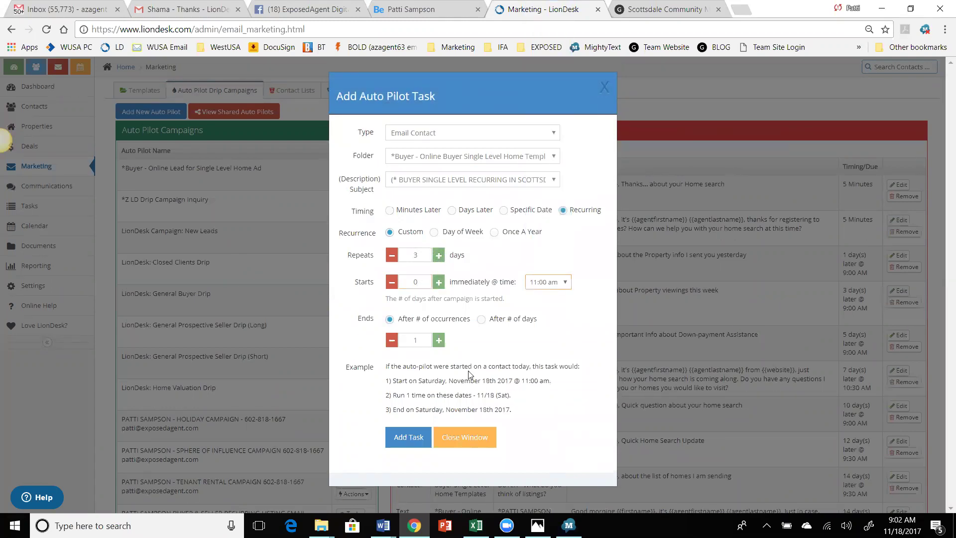
# End the recurrence after 245 occurrences and add the task to the campaign.
pyautogui.click(417, 342)
pyautogui.press('BackSpace')
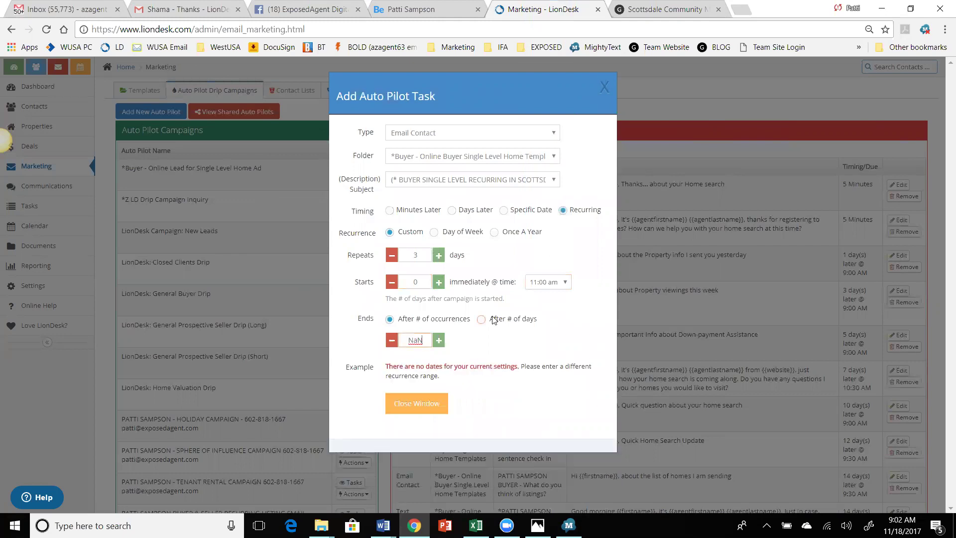
pyautogui.write('245')
pyautogui.scroll(-5, 431, 165)
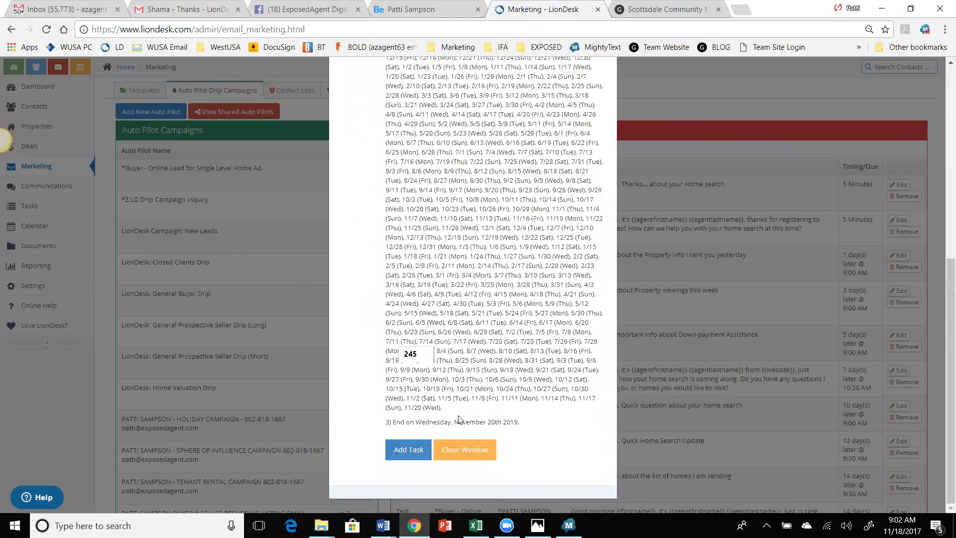
pyautogui.click(415, 451)
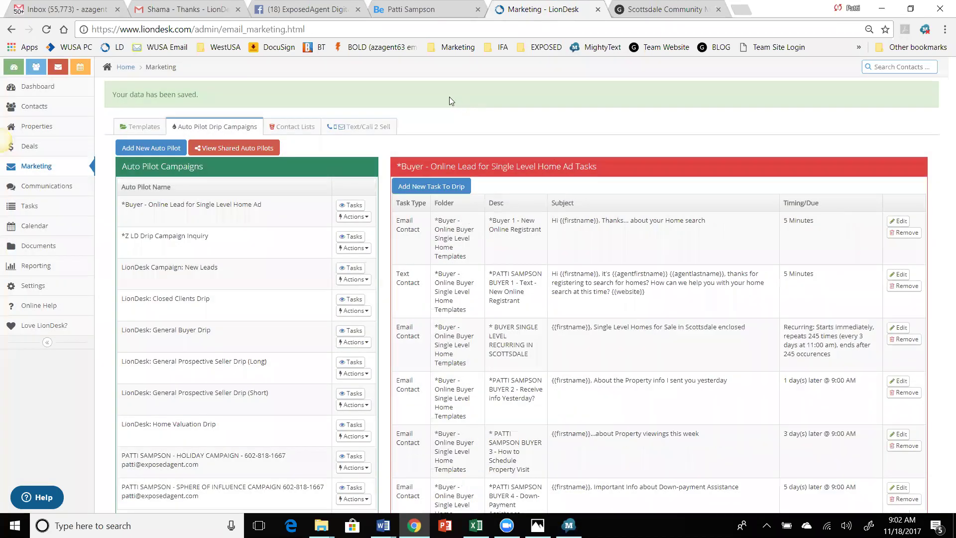
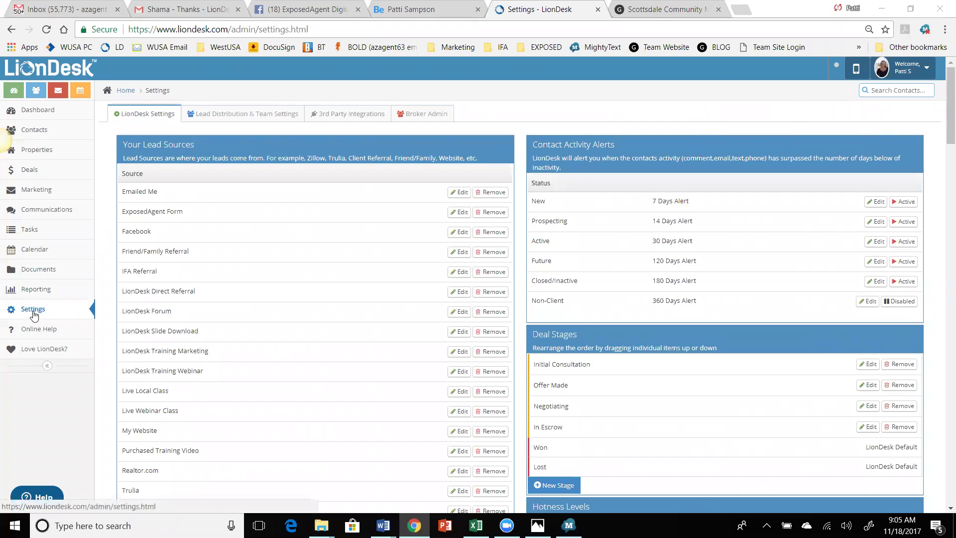
# Add a new lead source named "FB Single Level Scottsdale Ad" in the LionDesk settings.
pyautogui.click(230, 116)
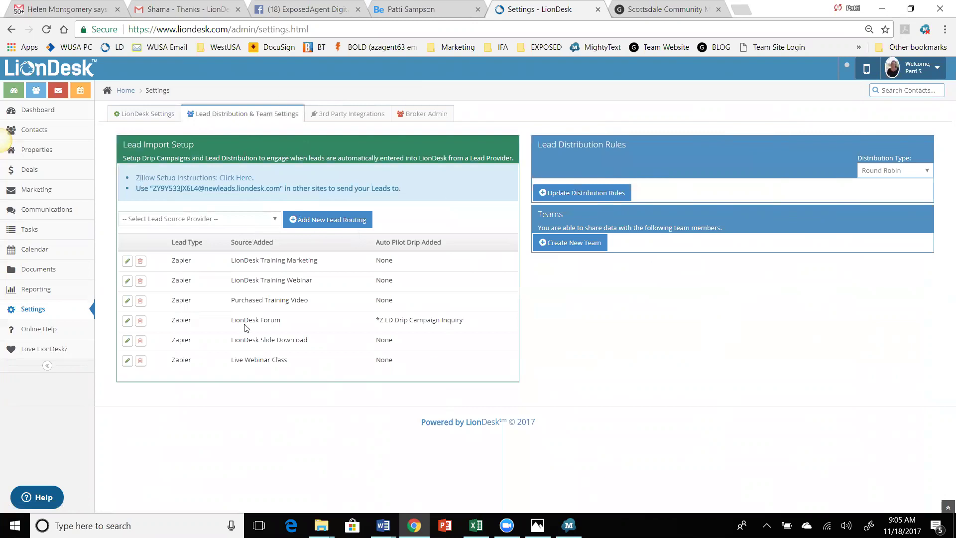
pyautogui.click(150, 115)
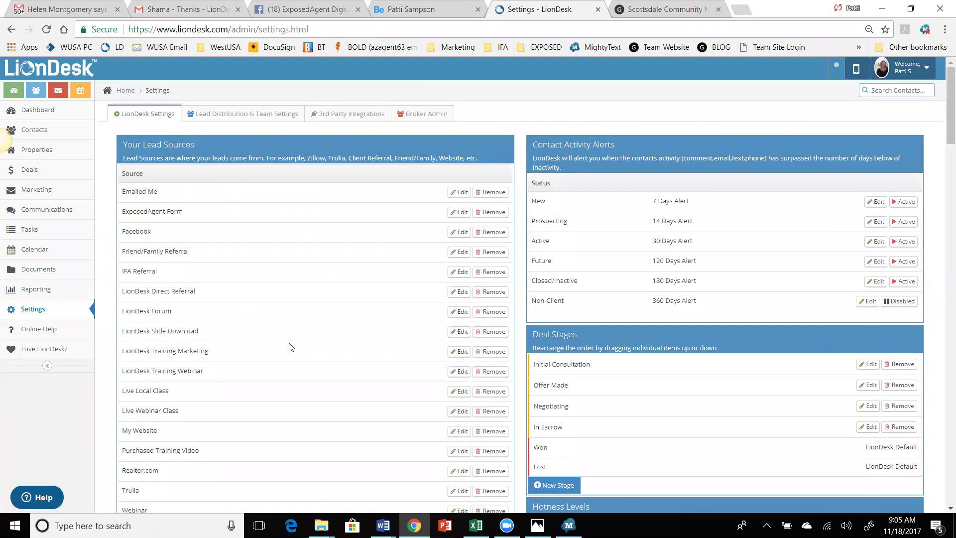
pyautogui.scroll(-4, 292, 347)
pyautogui.click(158, 395)
pyautogui.click(525, 135)
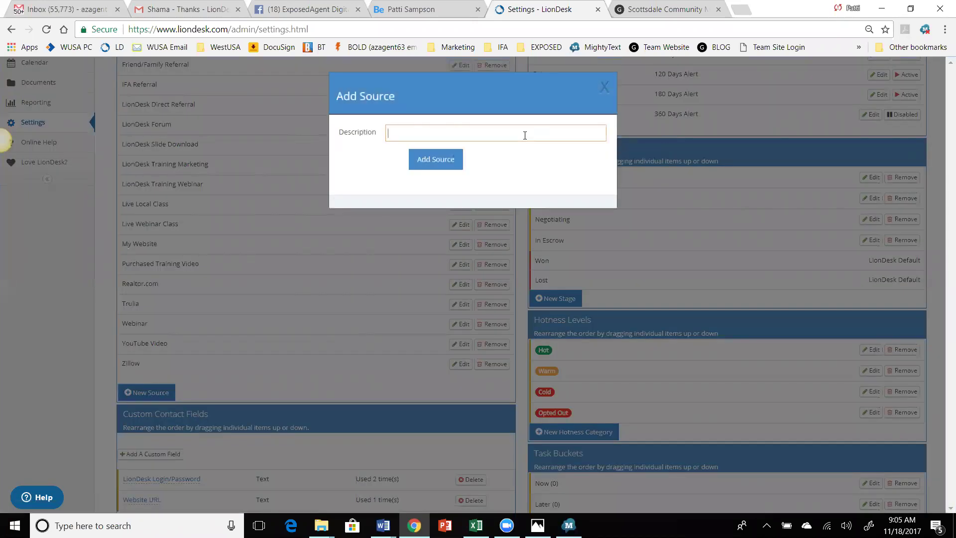
pyautogui.write('fb')
pyautogui.press('BackSpace')
pyautogui.press('BackSpace')
pyautogui.write('F')
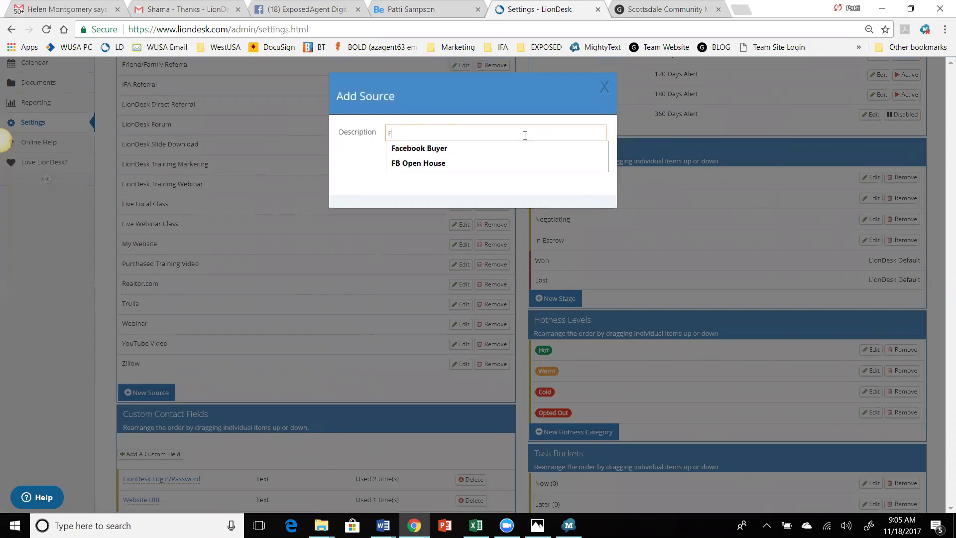
pyautogui.write('B Single Level Scottsdale')
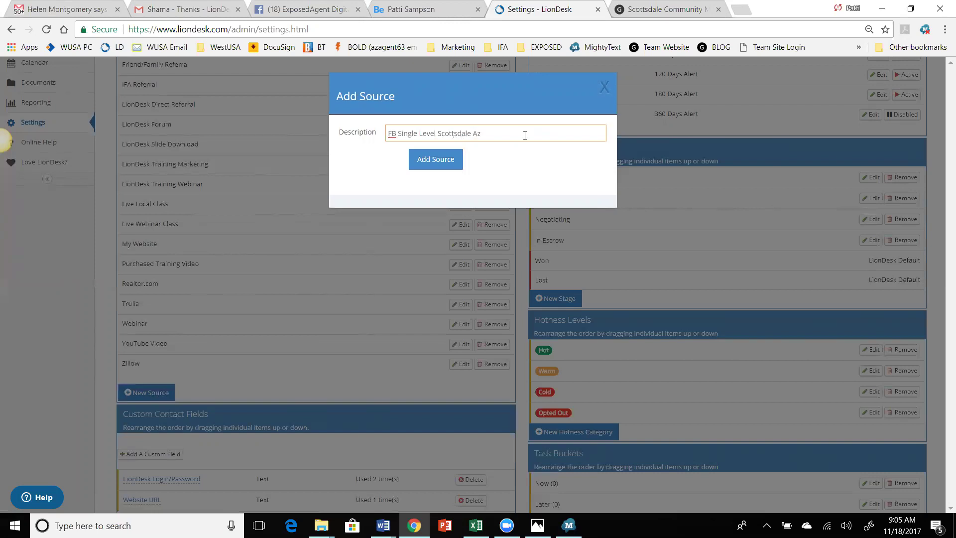
pyautogui.write(' Ad')
pyautogui.click(449, 160)
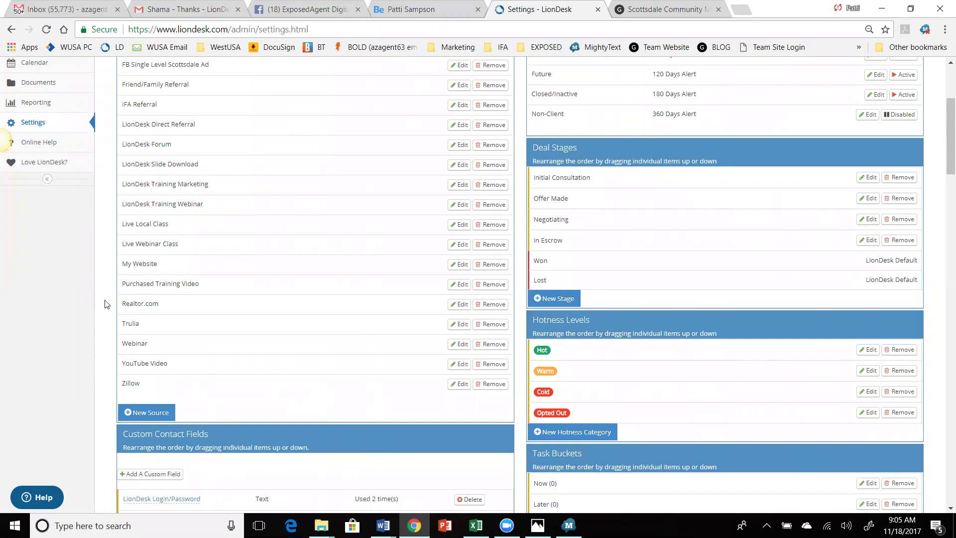
# Start a new lead routing with Zapier as the lead source provider.
pyautogui.scroll(4, 100, 282)
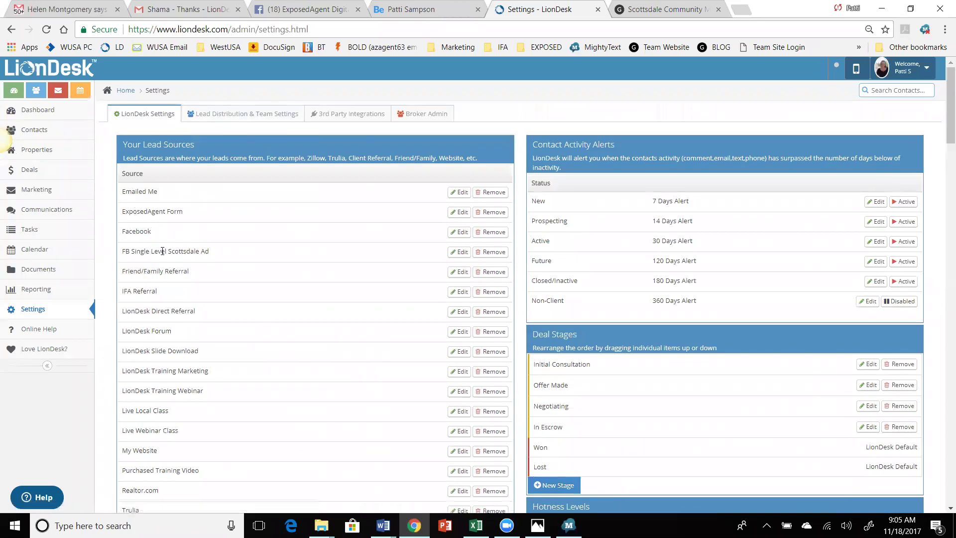
pyautogui.click(237, 116)
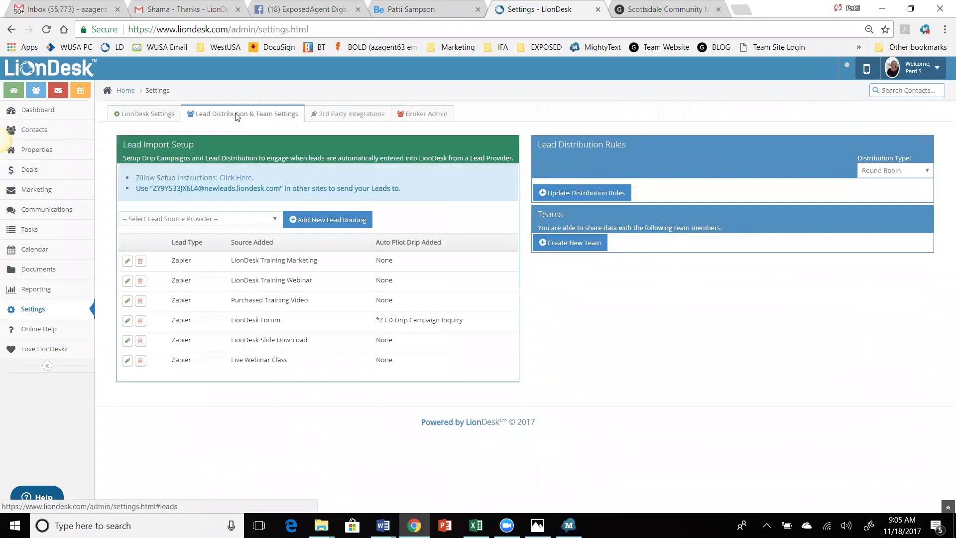
pyautogui.click(253, 218)
pyautogui.moveTo(276, 246); pyautogui.dragTo(276, 487)
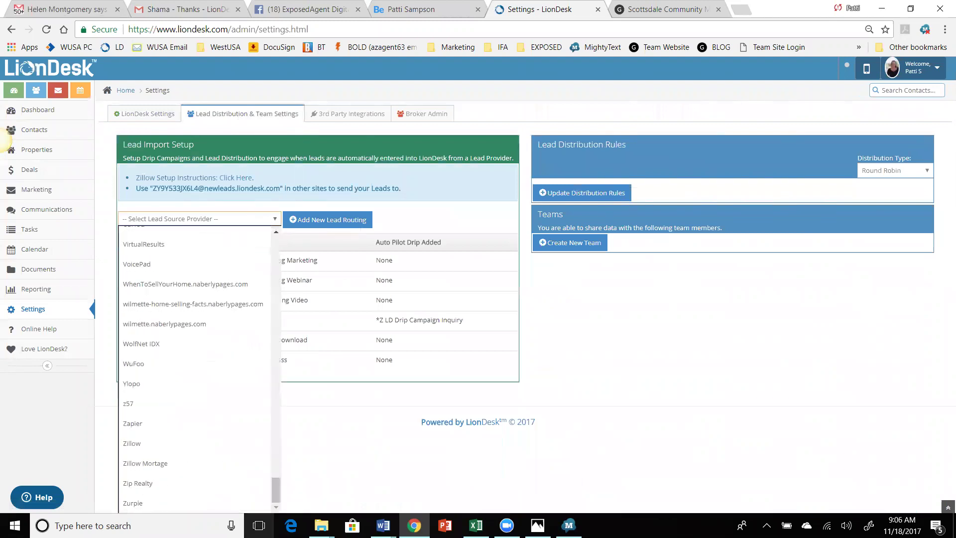
pyautogui.click(149, 423)
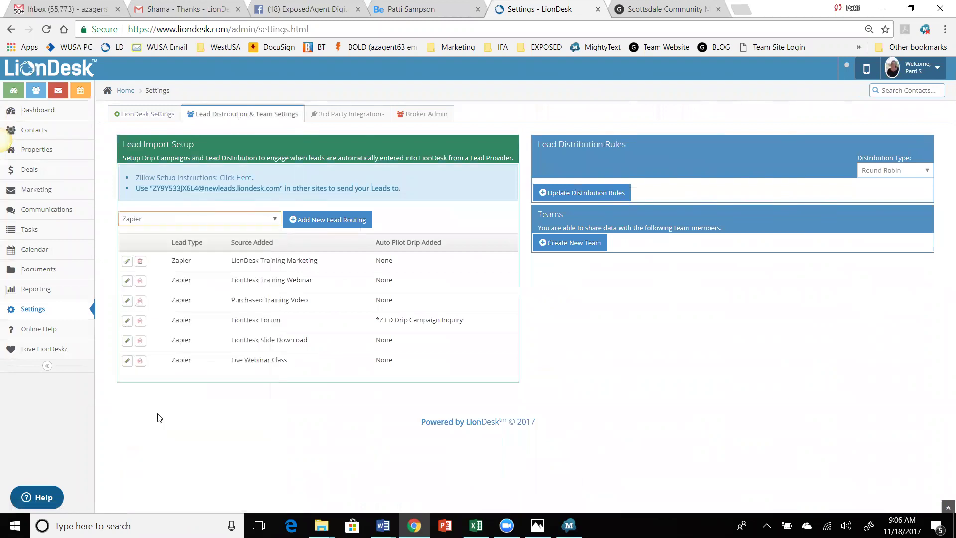
pyautogui.click(326, 220)
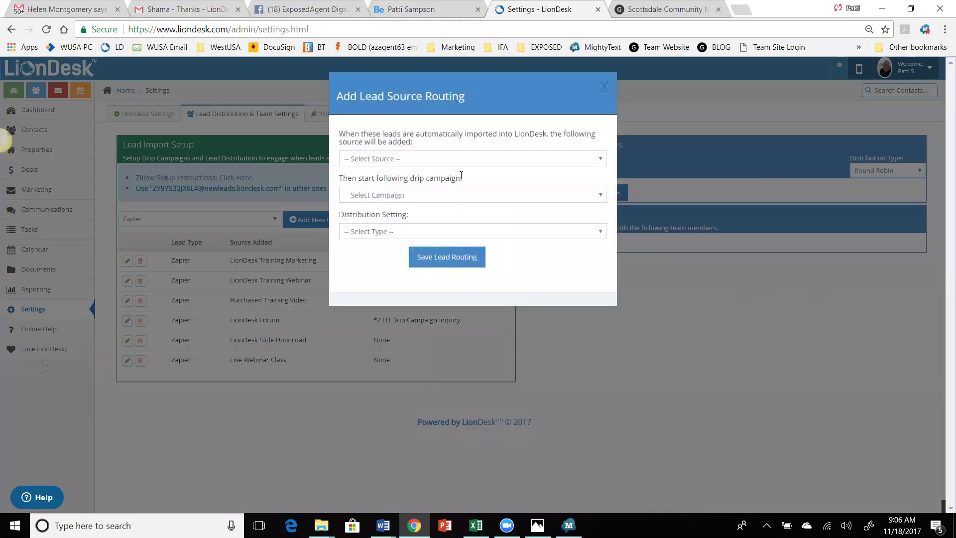
# Set "FB Single Level Scottsdale Ad" as the source added to the automatically imported leads.
pyautogui.click(480, 159)
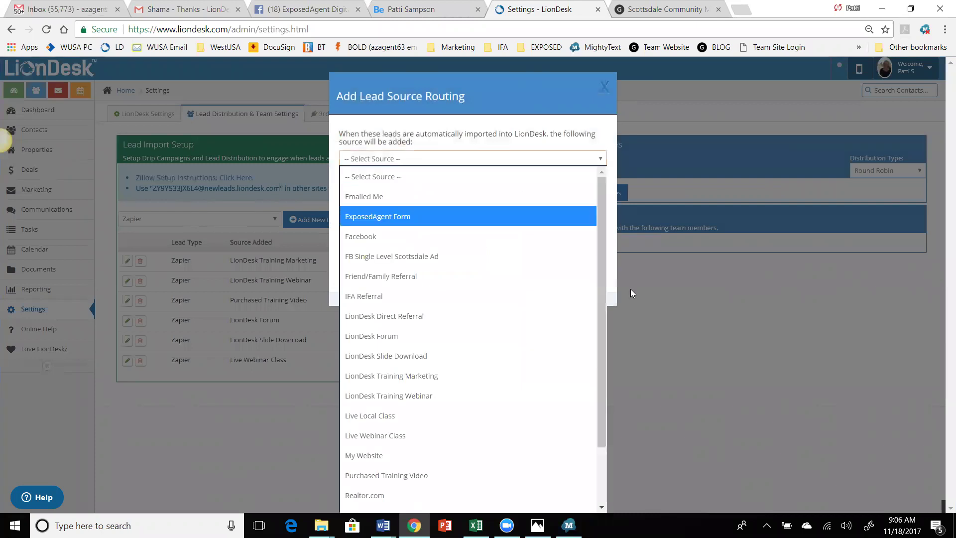
pyautogui.moveTo(600, 320); pyautogui.dragTo(604, 452)
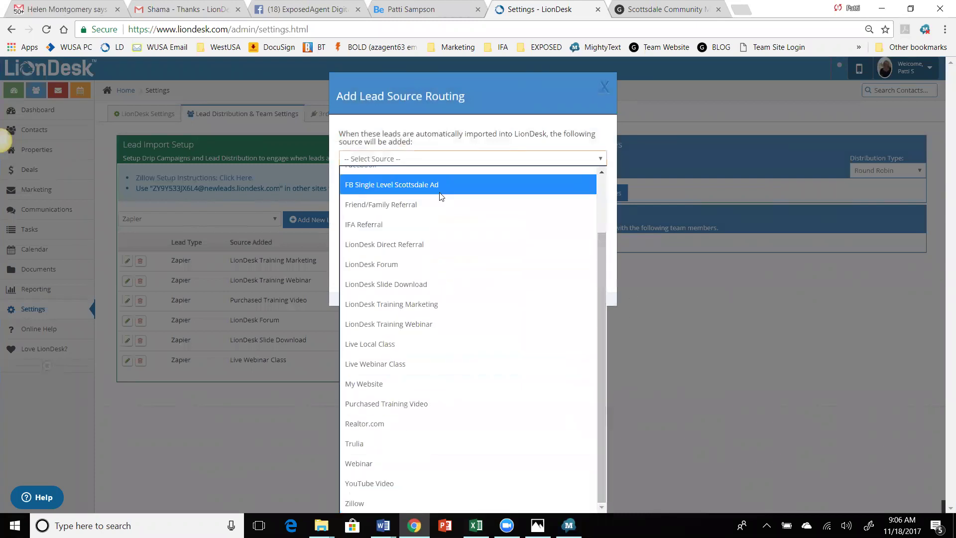
pyautogui.scroll(1, 398, 182)
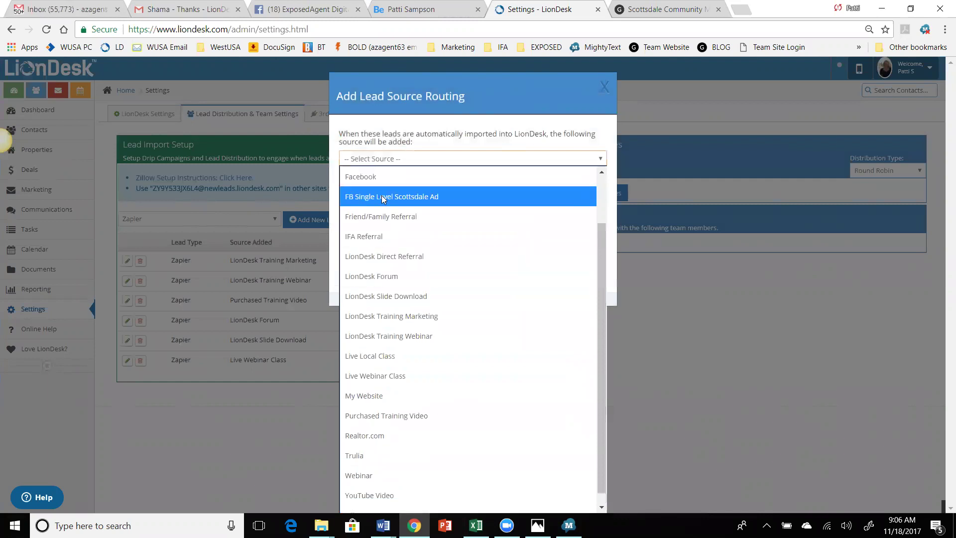
pyautogui.click(382, 197)
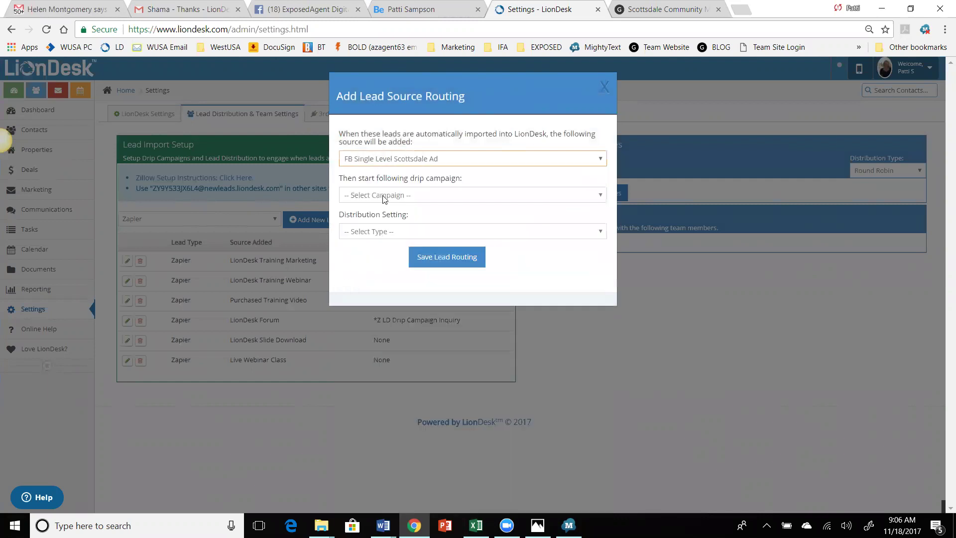
# Assign the "*Buyer - Online Lead for Single Level Home Ad" drip campaign with Individual distribution and save the lead routing.
pyautogui.click(439, 197)
pyautogui.click(437, 197)
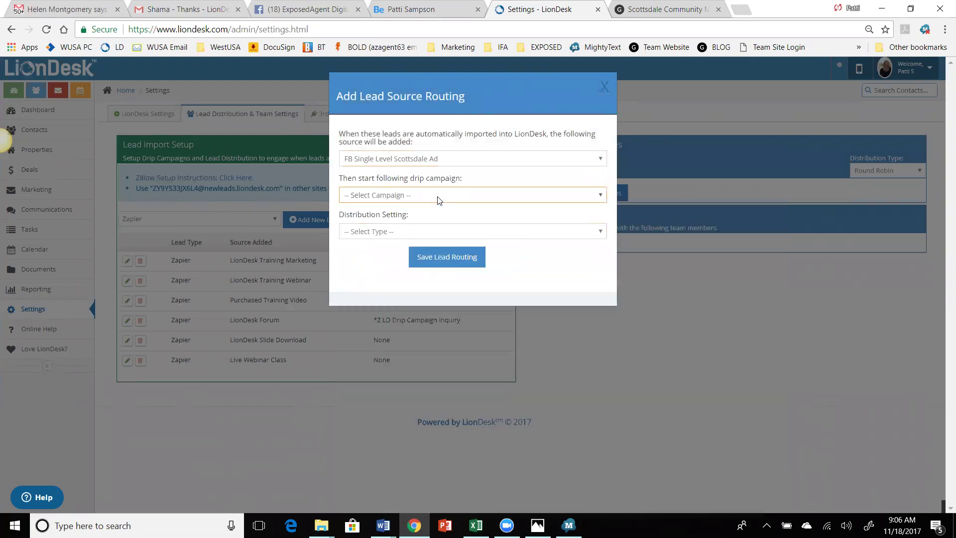
pyautogui.click(427, 196)
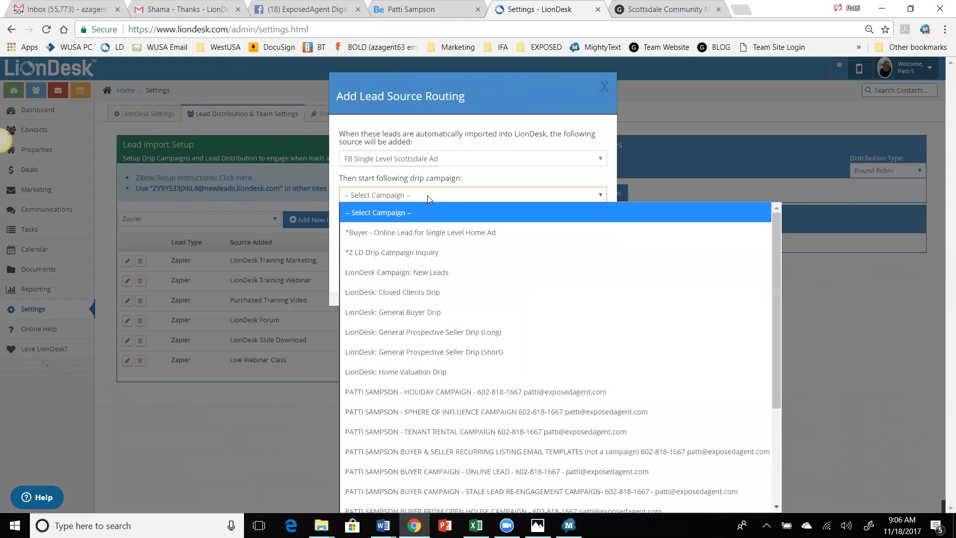
pyautogui.click(433, 232)
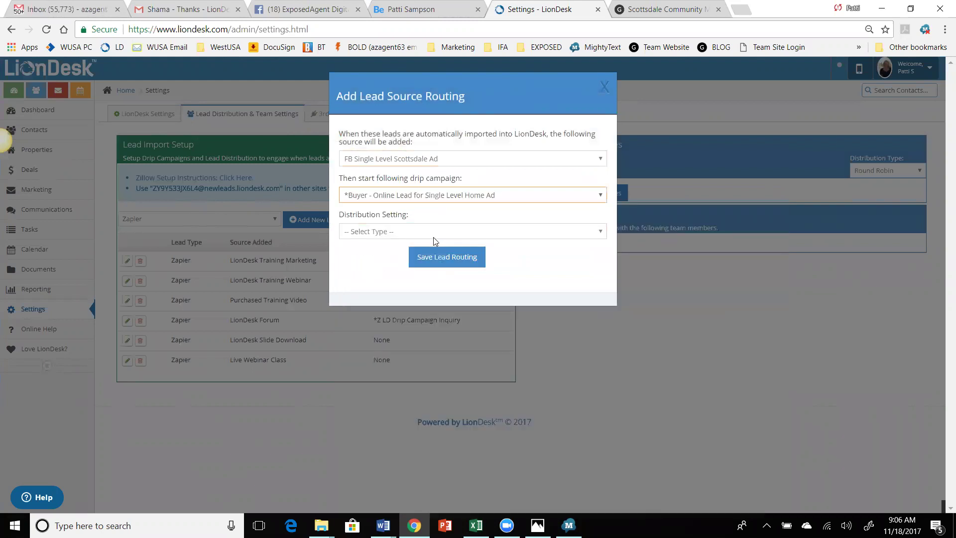
pyautogui.click(437, 232)
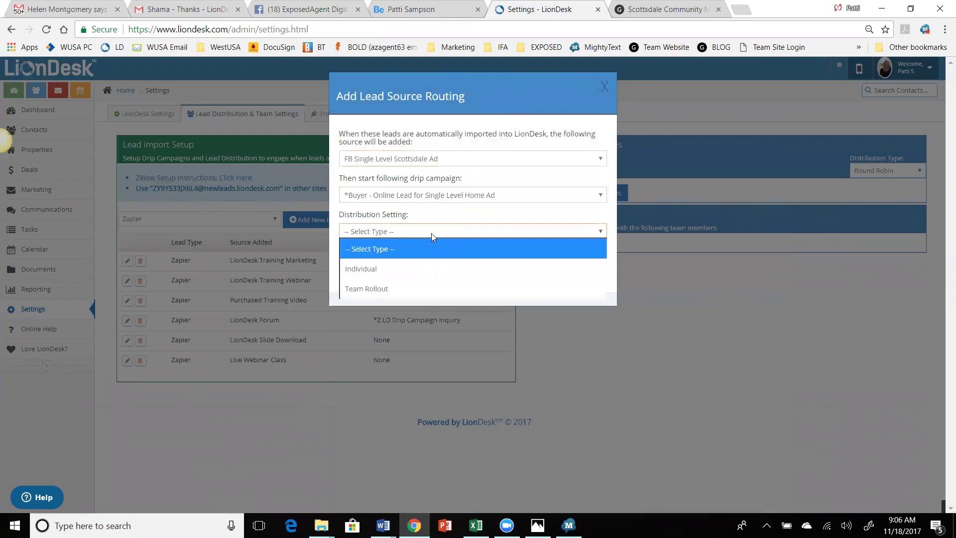
pyautogui.click(399, 268)
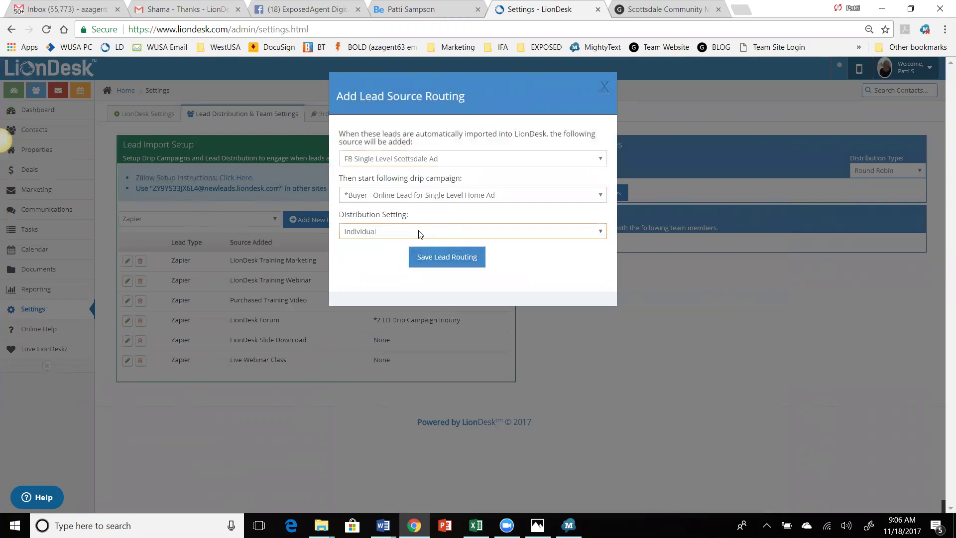
pyautogui.click(440, 259)
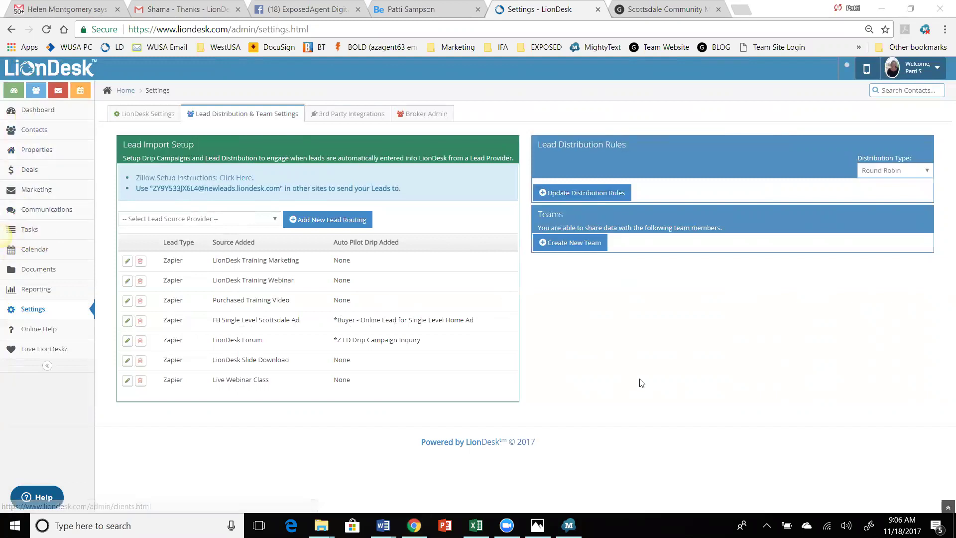
# Search the contacts for the test contact's e-mail address and open that contact's record.
pyautogui.click(26, 132)
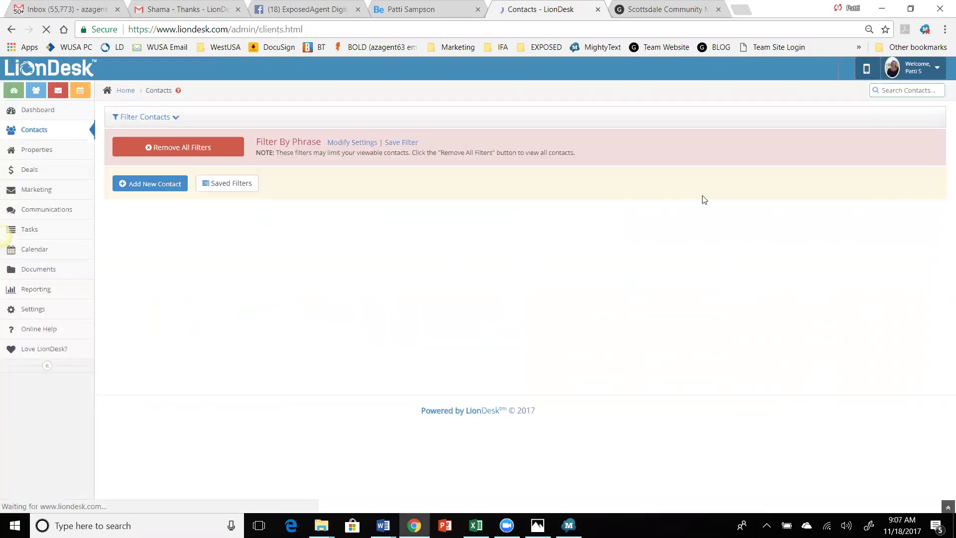
pyautogui.moveTo(837, 222); pyautogui.dragTo(731, 216)
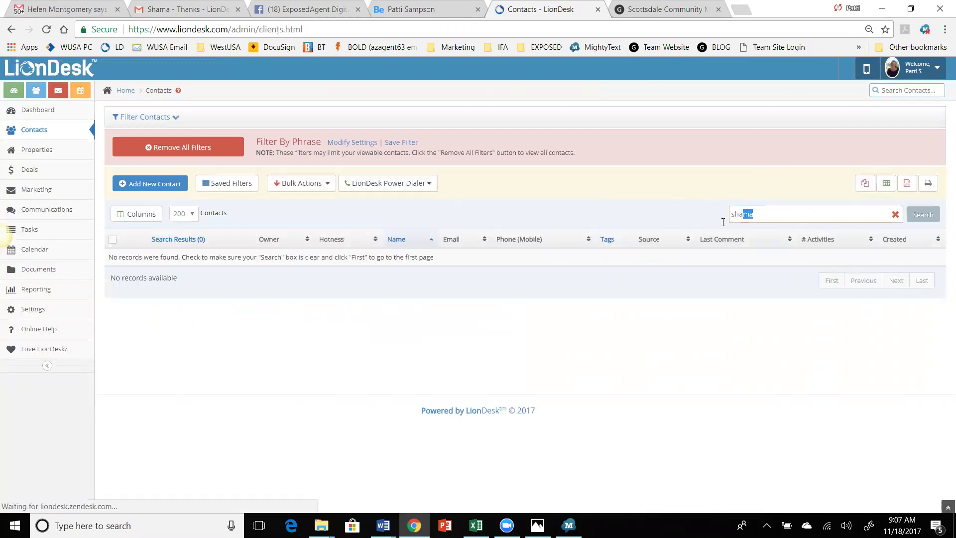
pyautogui.press('BackSpace')
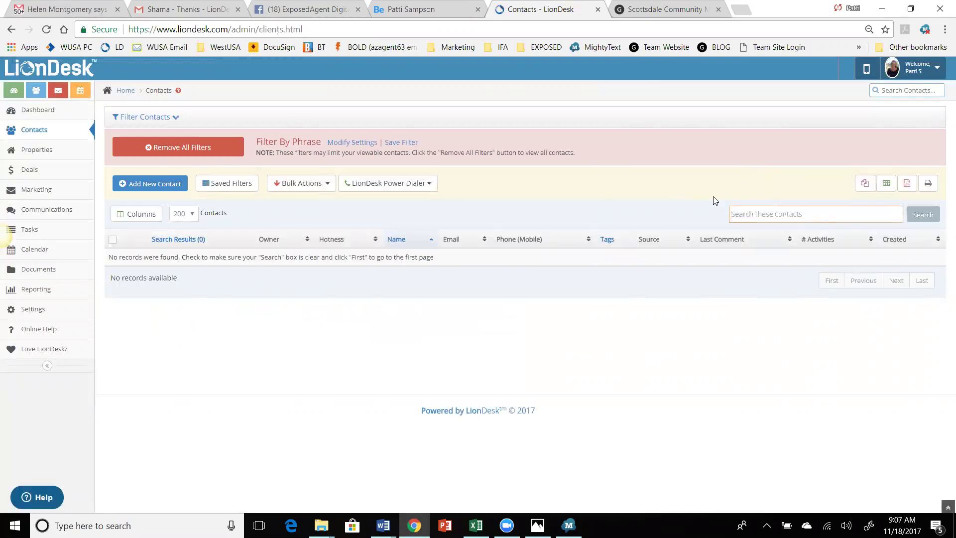
pyautogui.write('az')
pyautogui.press('Down')
pyautogui.press('Return')
pyautogui.click(922, 214)
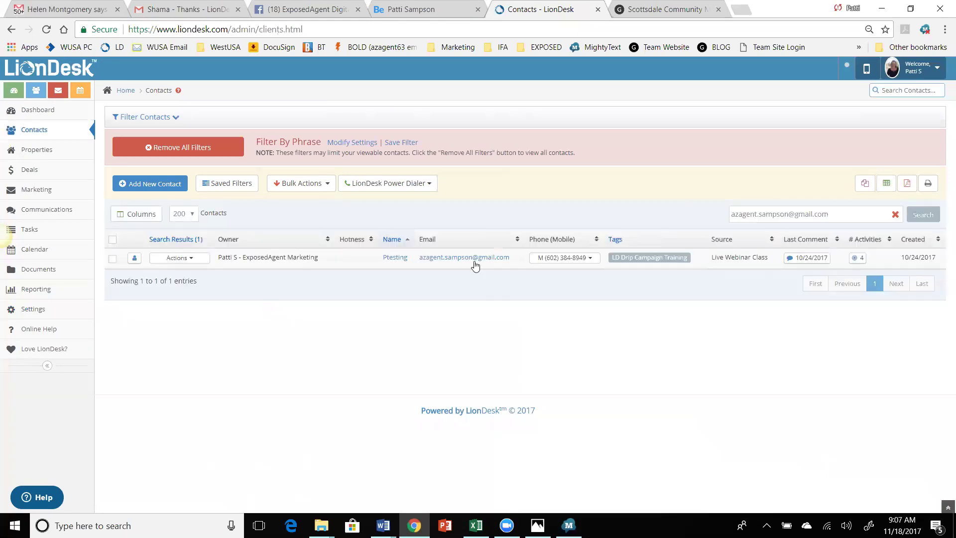
pyautogui.click(396, 258)
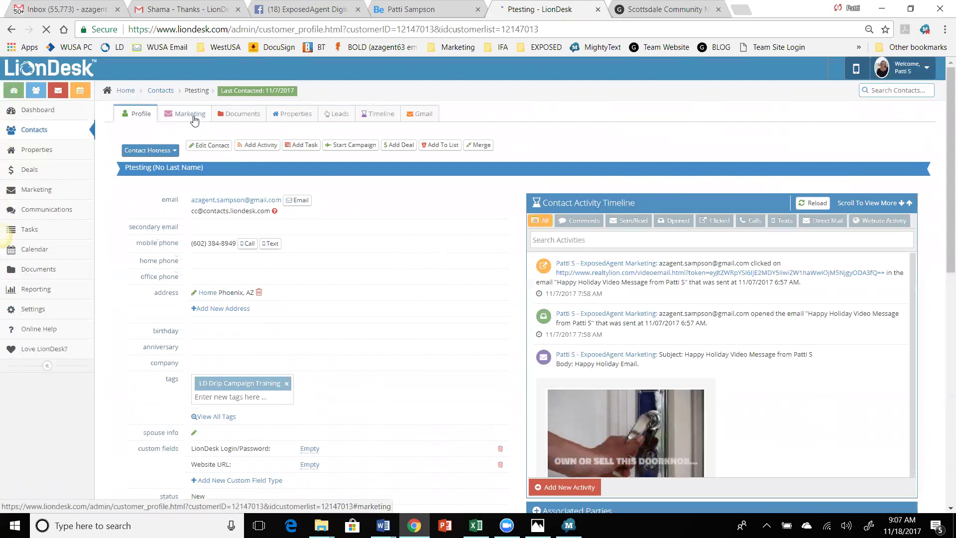
# Check the contact's marketing history and start the "*Buyer - Online Lead for Single Level Home Ad" campaign for the contact.
pyautogui.click(194, 118)
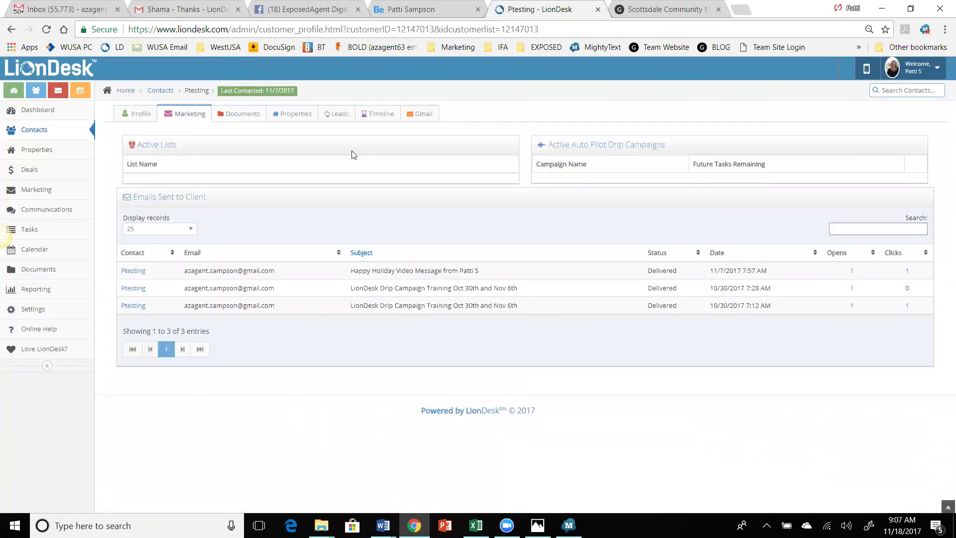
pyautogui.click(136, 114)
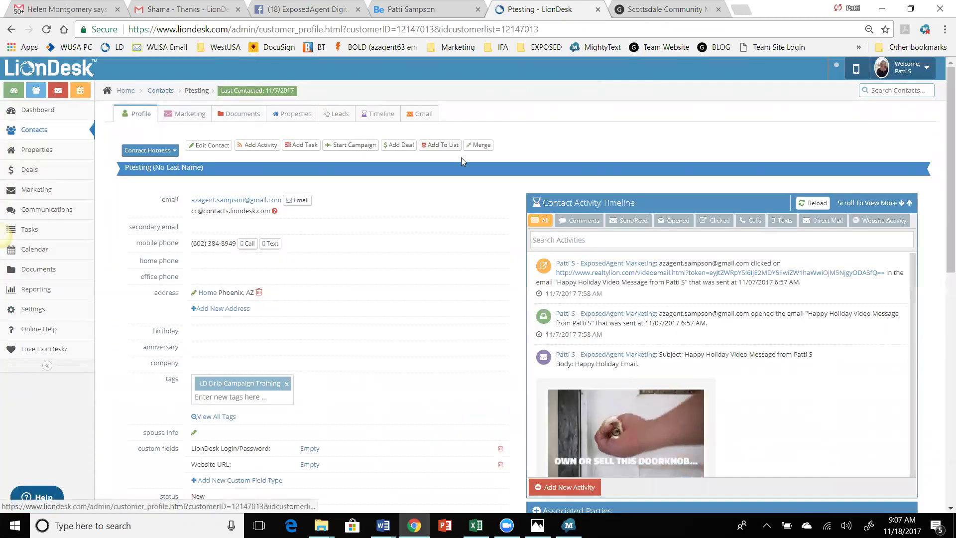
pyautogui.click(343, 144)
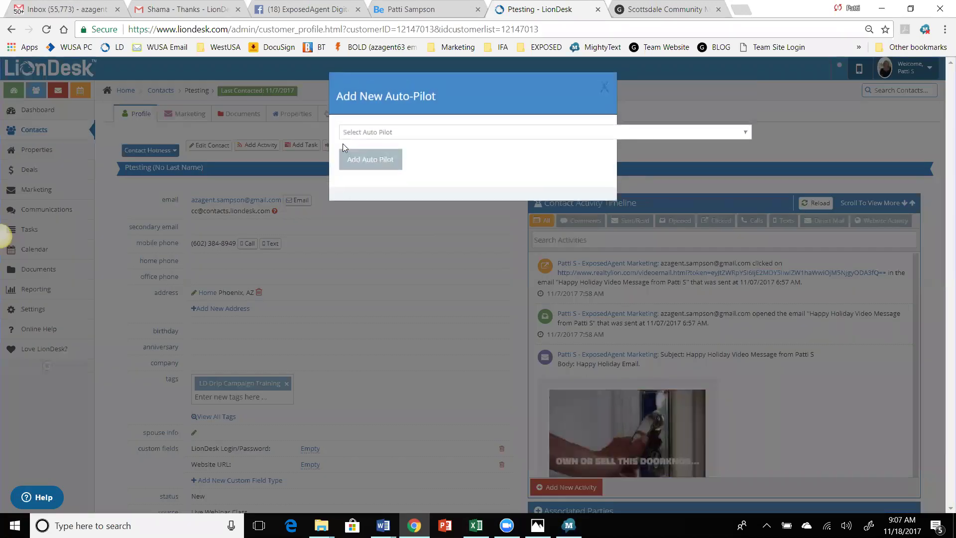
pyautogui.click(418, 132)
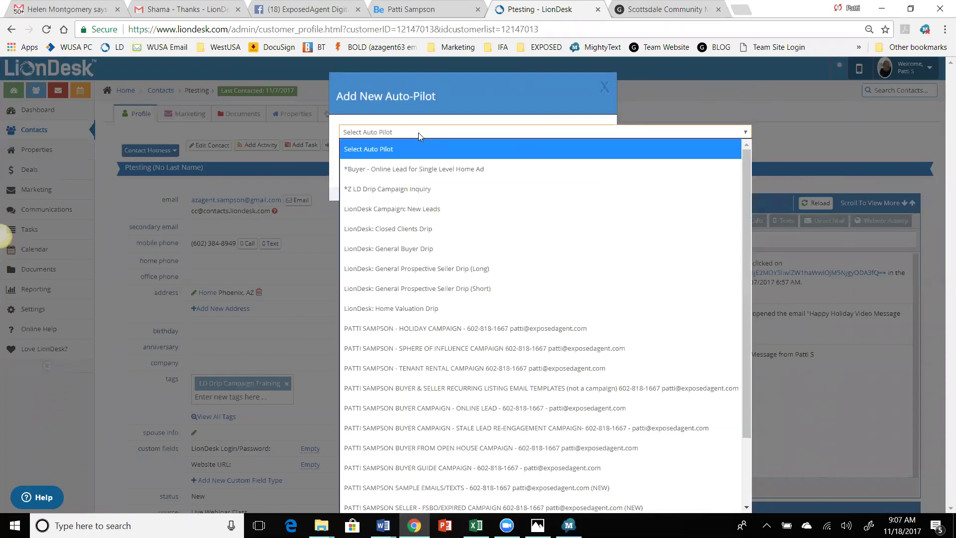
pyautogui.click(423, 169)
pyautogui.click(384, 167)
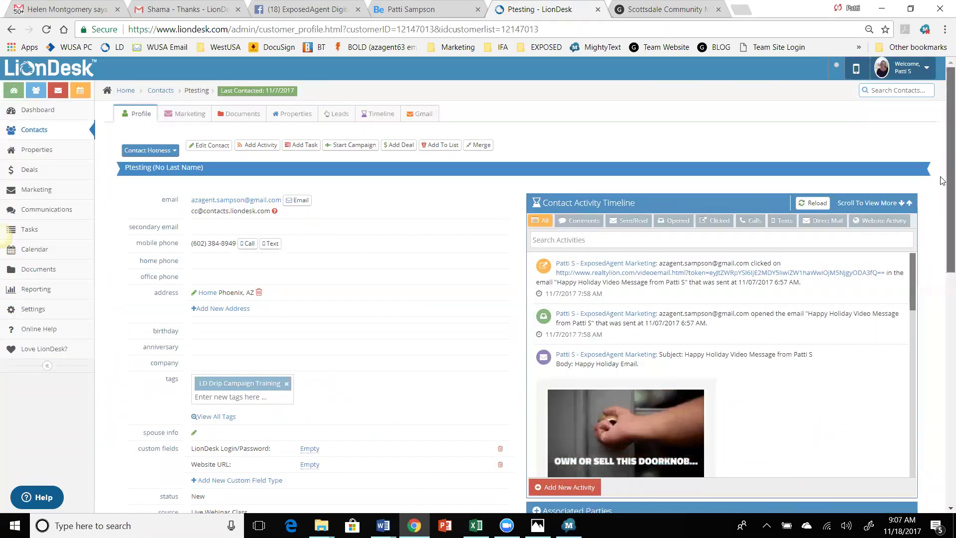
# Mark the recurring Scottsdale single level homes email as complete in the contact's AutoPilot drip campaign tasks.
pyautogui.moveTo(950, 179); pyautogui.dragTo(951, 409)
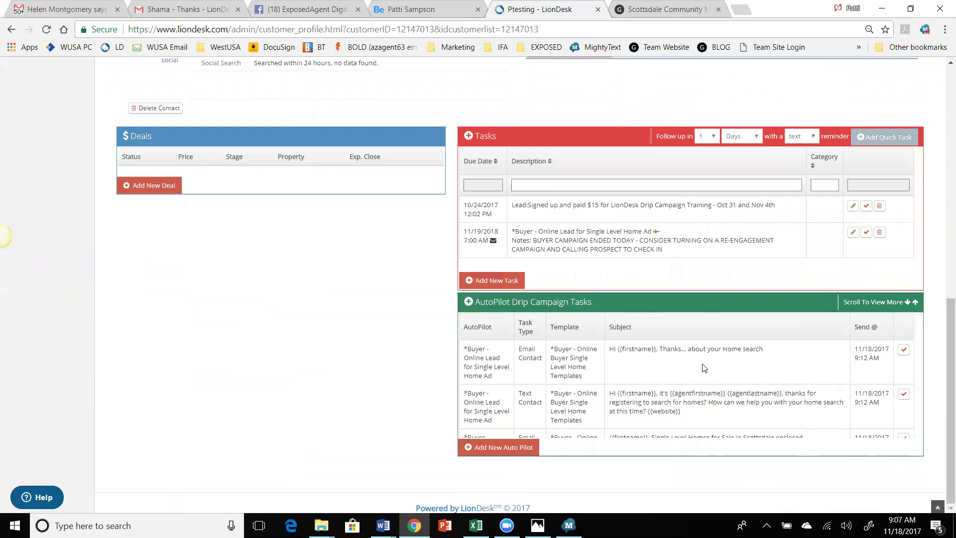
pyautogui.scroll(-1, 704, 368)
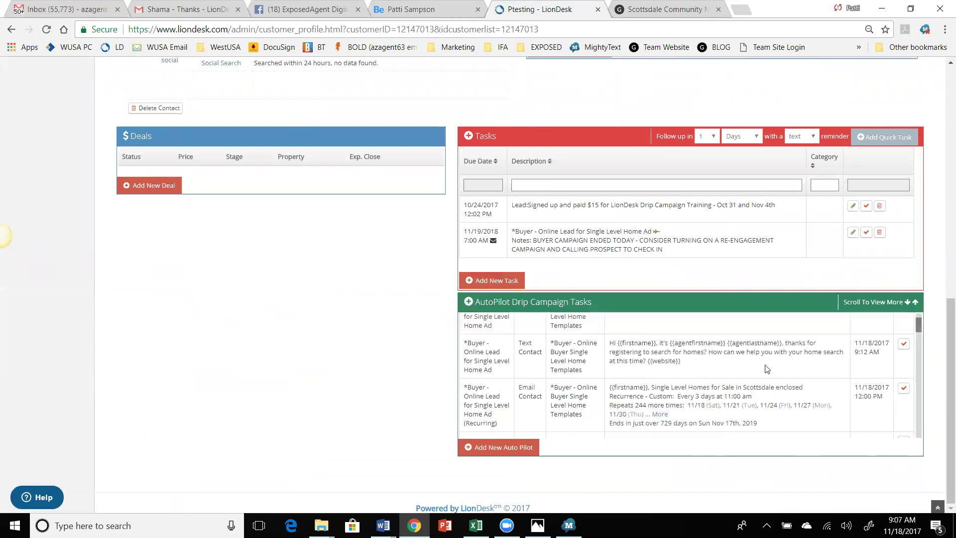
pyautogui.scroll(-1, 770, 379)
pyautogui.scroll(1, 772, 381)
pyautogui.scroll(-1, 773, 384)
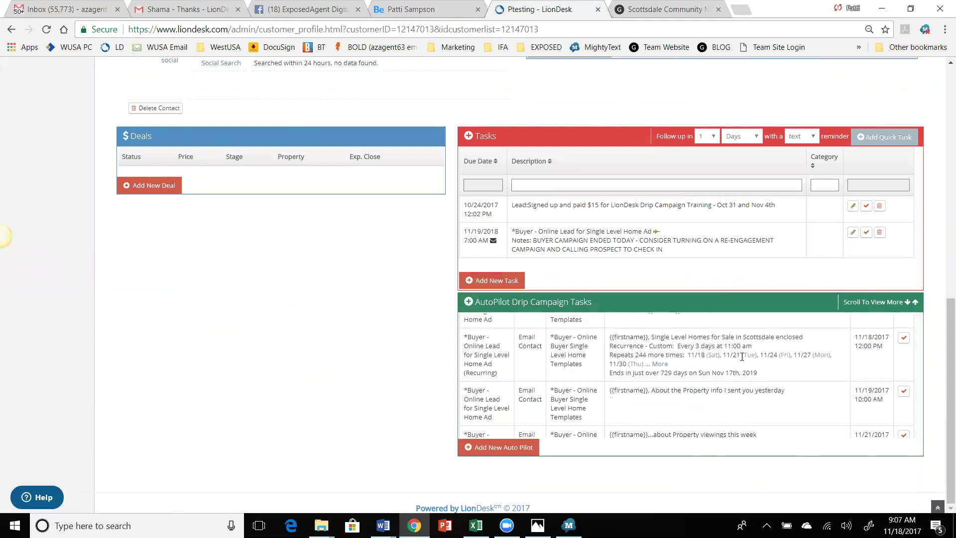
pyautogui.click(904, 340)
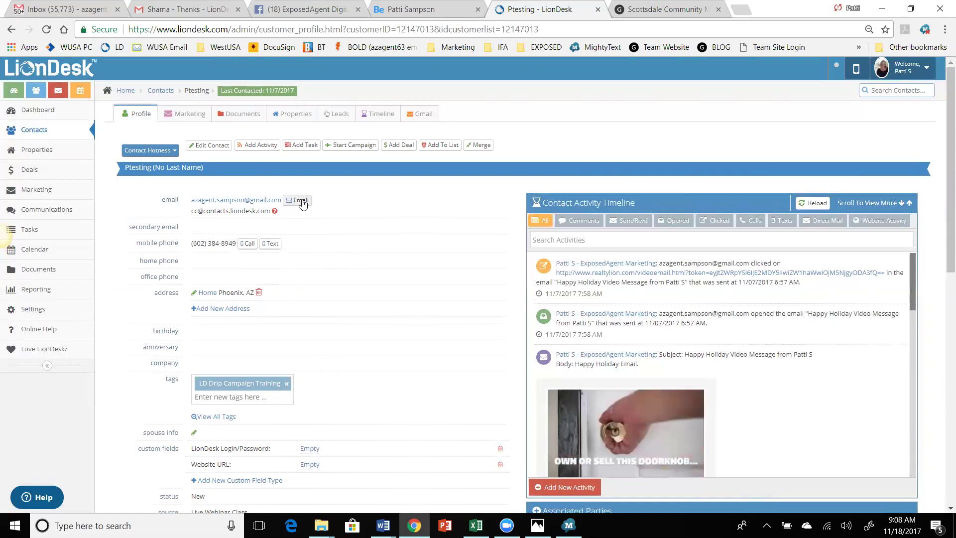
# Start a new email to the contact and load the "* BUYER SINGLE LEVEL RECURRING IN SCOTTSDALE" template.
pyautogui.click(300, 200)
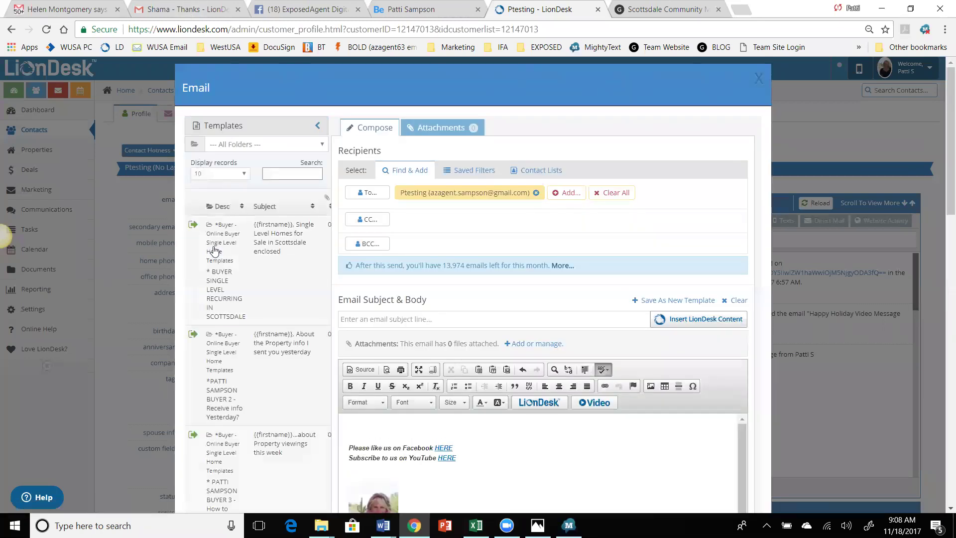
pyautogui.click(194, 225)
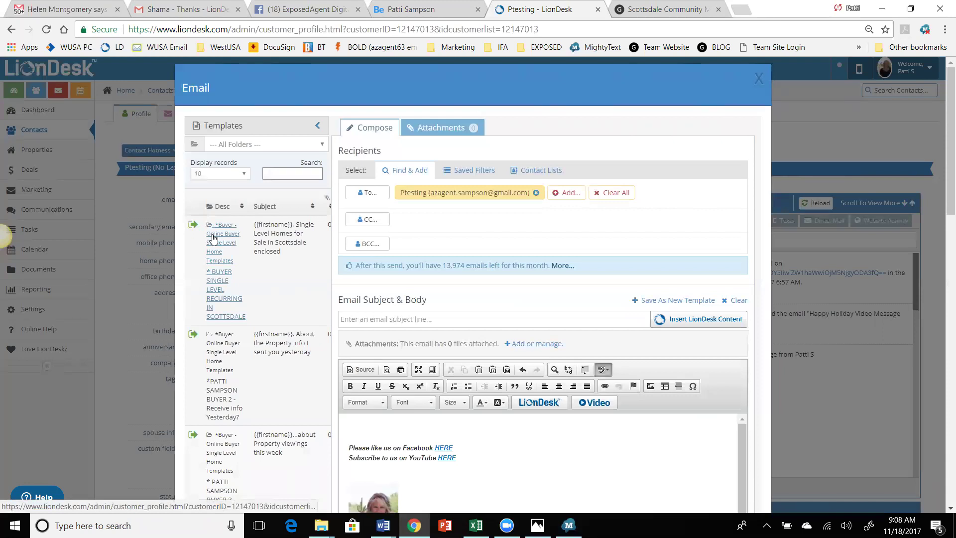
pyautogui.click(214, 238)
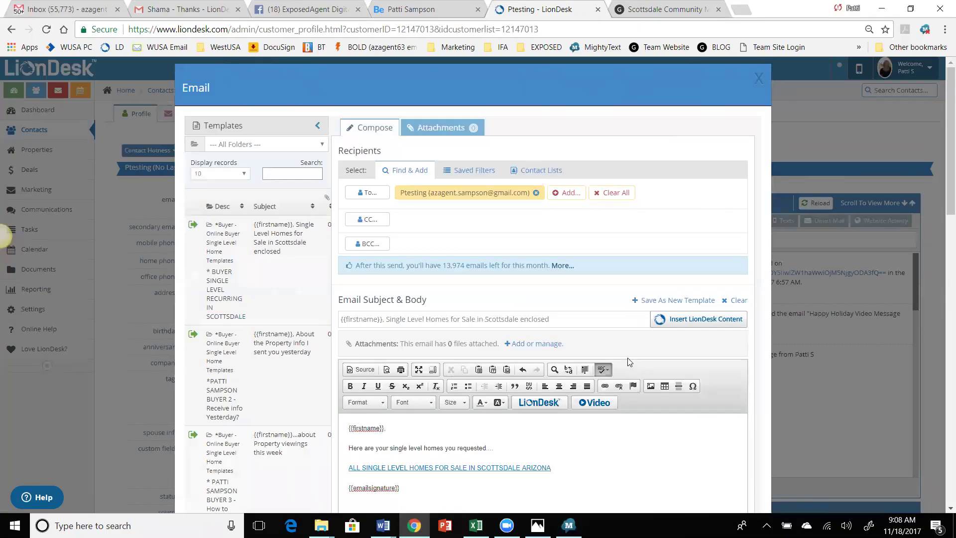
pyautogui.click(287, 145)
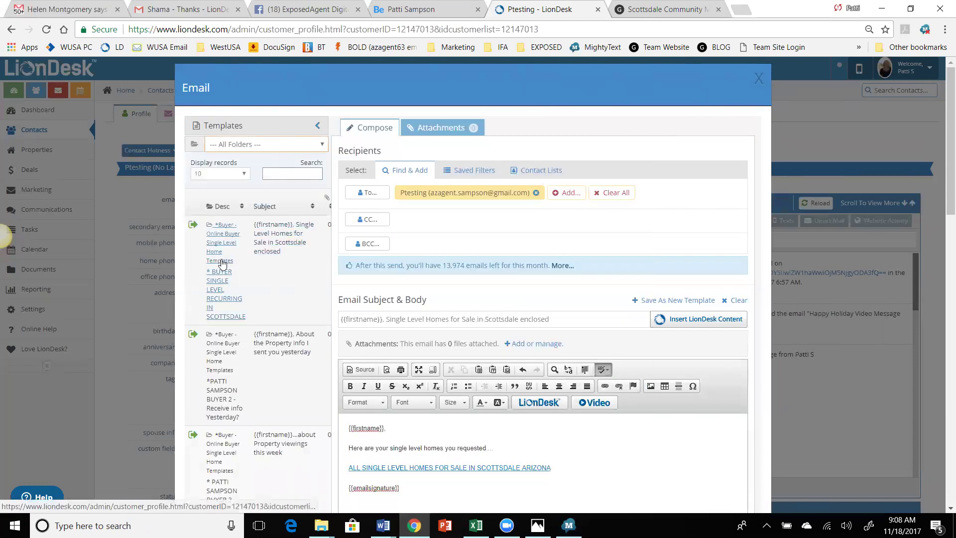
# Replace SCOTTSDALE with TEMPE in the email body's link text about single level homes for sale.
pyautogui.tripleClick(578, 468)
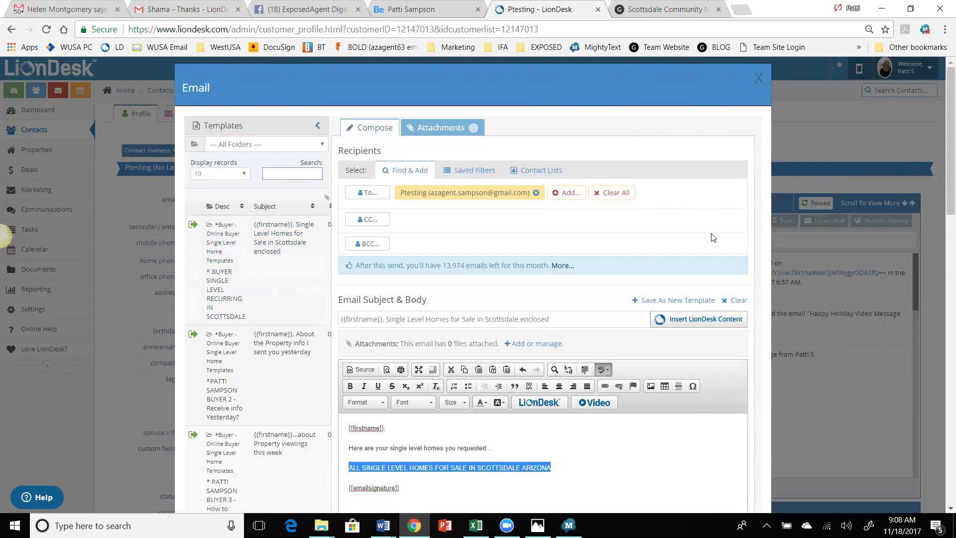
pyautogui.press('Right')
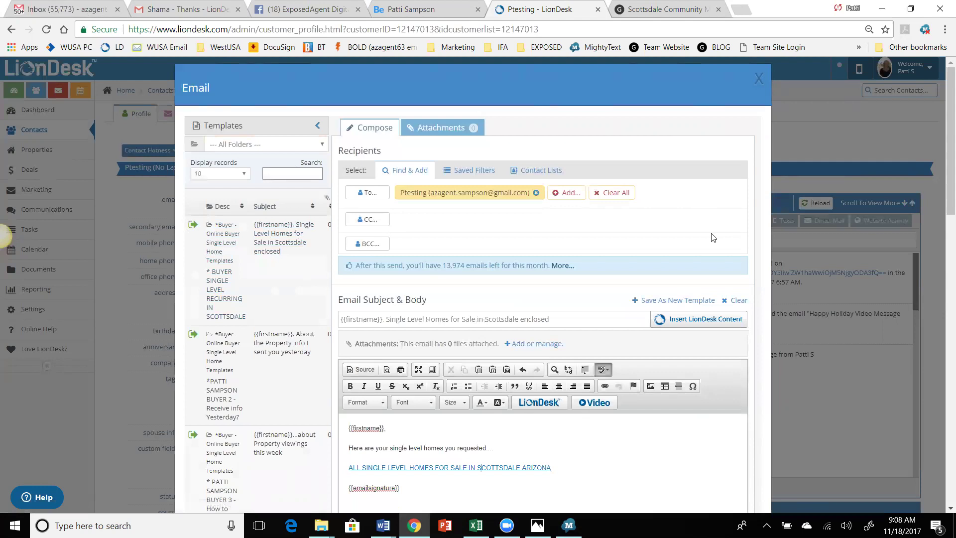
pyautogui.press('BackSpace')
pyautogui.press('BackSpace')
pyautogui.press('Delete')
pyautogui.press('Delete')
pyautogui.press('Delete')
pyautogui.press('Delete')
pyautogui.press('Delete')
pyautogui.press('Delete')
pyautogui.press('Delete')
pyautogui.press('Delete')
pyautogui.press('Delete')
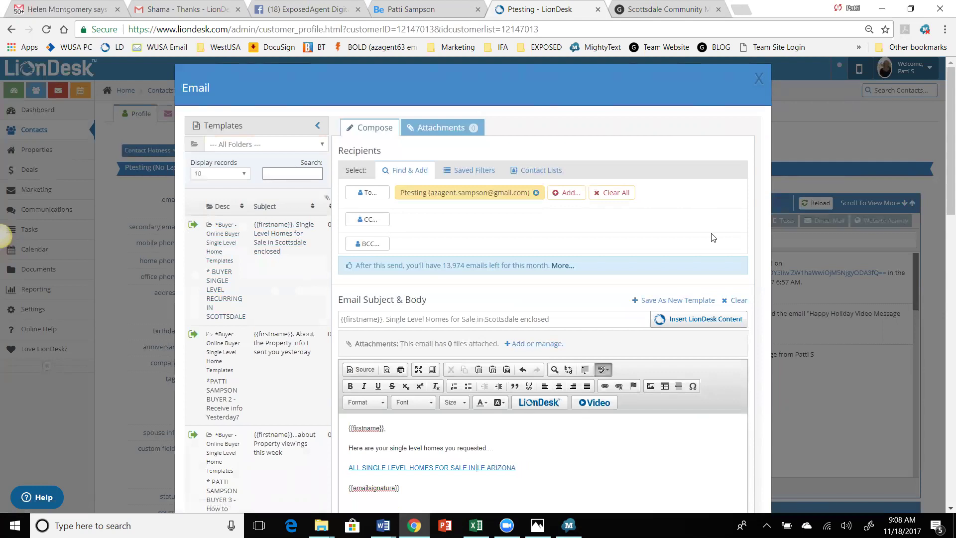
pyautogui.write('TEMPE')
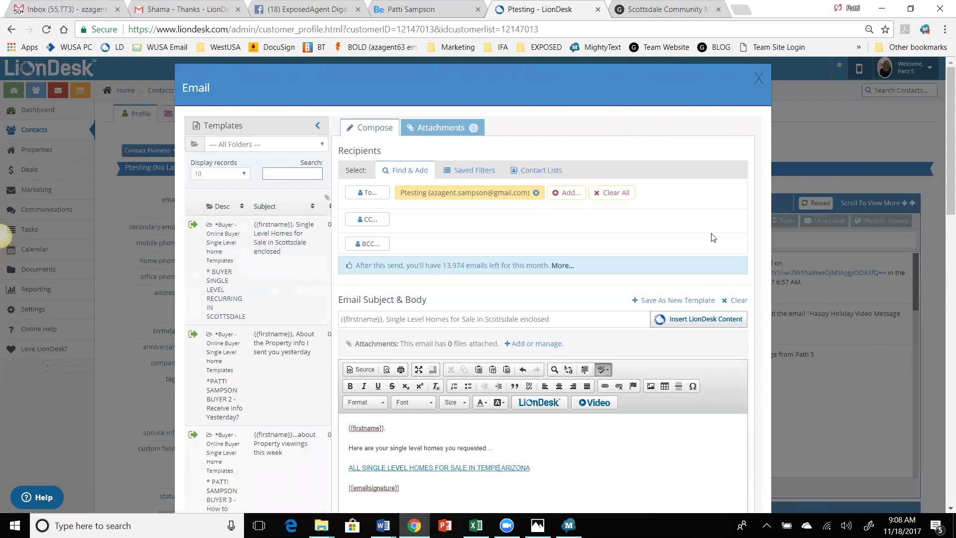
# Open the North Phoenix luxury homes for sale page on the team website and copy its web address.
pyautogui.click(687, 12)
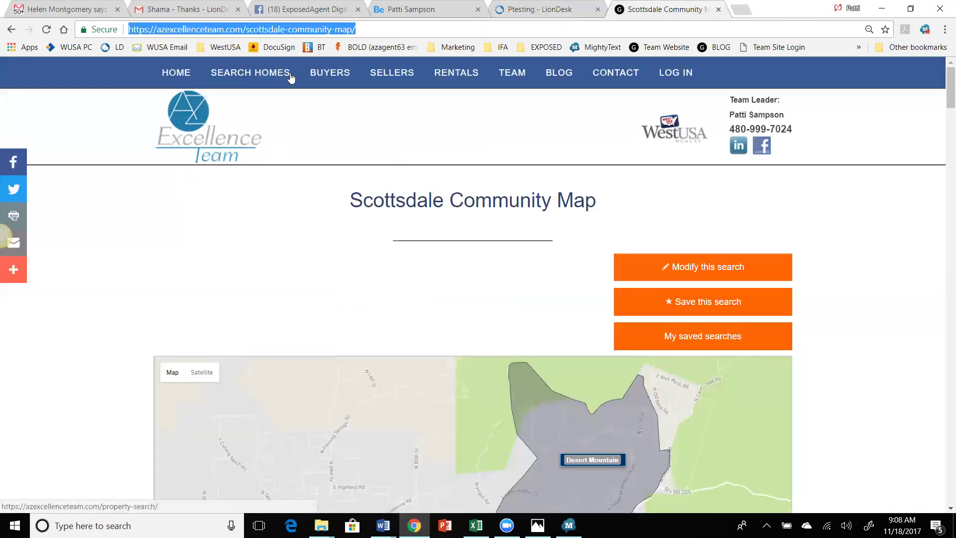
pyautogui.moveTo(291, 75)
pyautogui.click(240, 290)
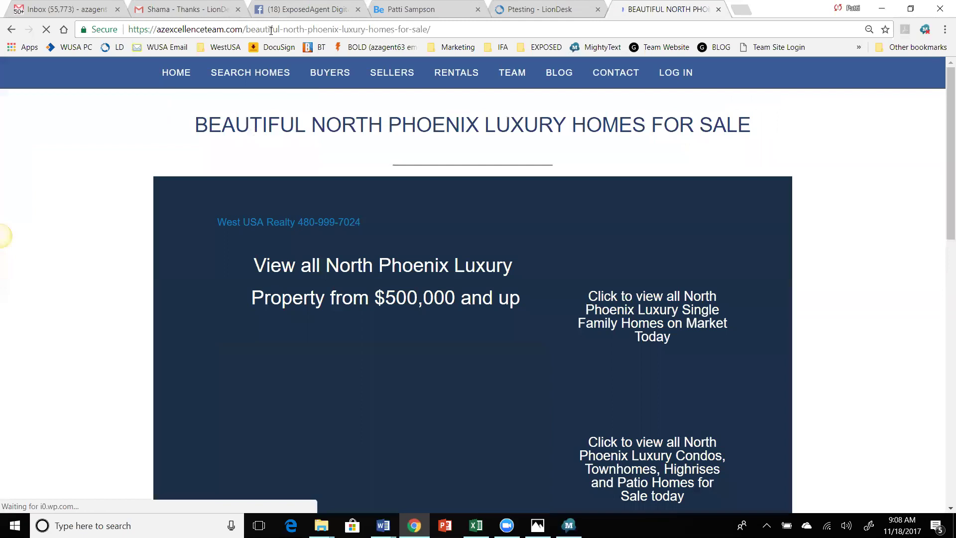
pyautogui.click(271, 30)
pyautogui.rightClick(271, 30)
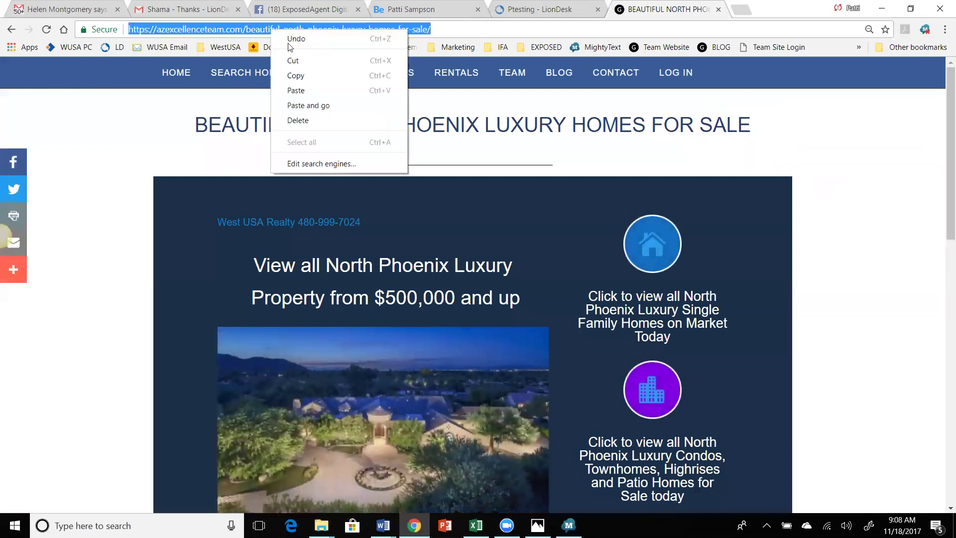
pyautogui.click(314, 76)
# Replace the web address of the email body's Tempe homes link with the copied North Phoenix luxury homes page address.
pyautogui.click(552, 12)
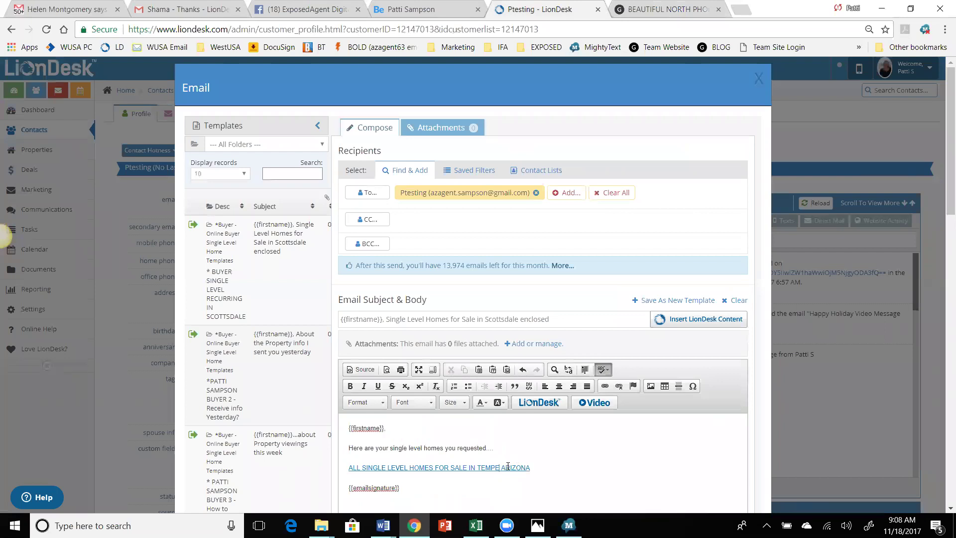
pyautogui.click(605, 386)
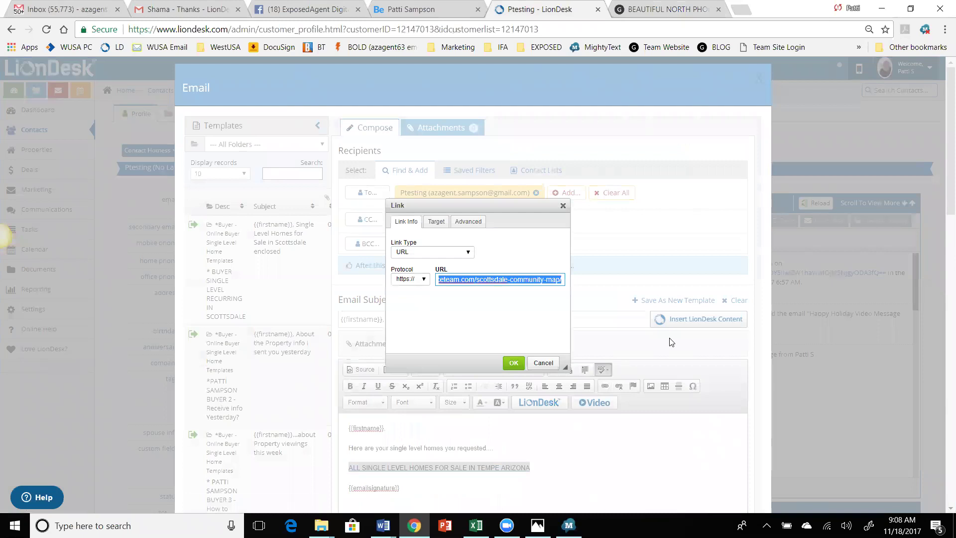
pyautogui.hotkey('ctrl', 'v')
# Set the Tempe homes link's target to New Window (_blank) and apply the link changes.
pyautogui.click(437, 221)
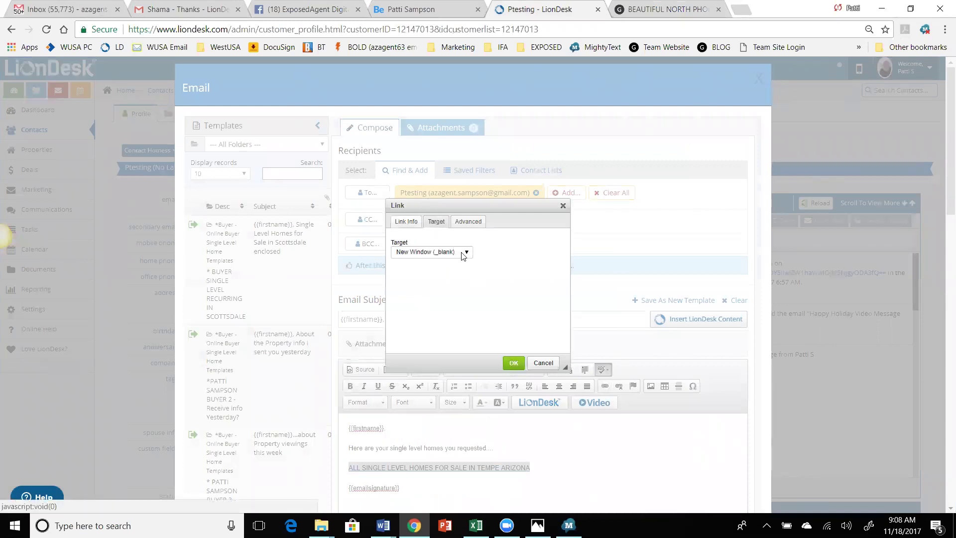
pyautogui.click(466, 252)
pyautogui.click(426, 327)
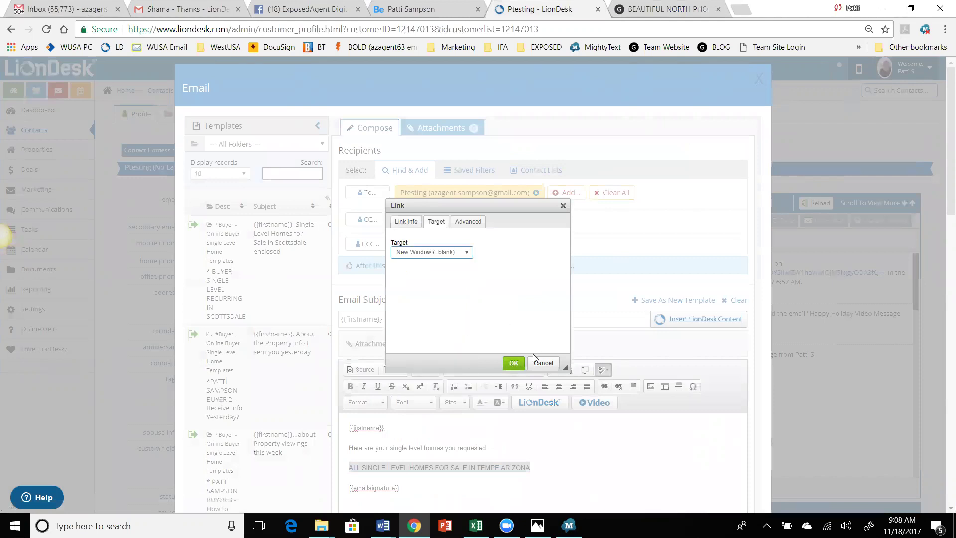
pyautogui.click(542, 363)
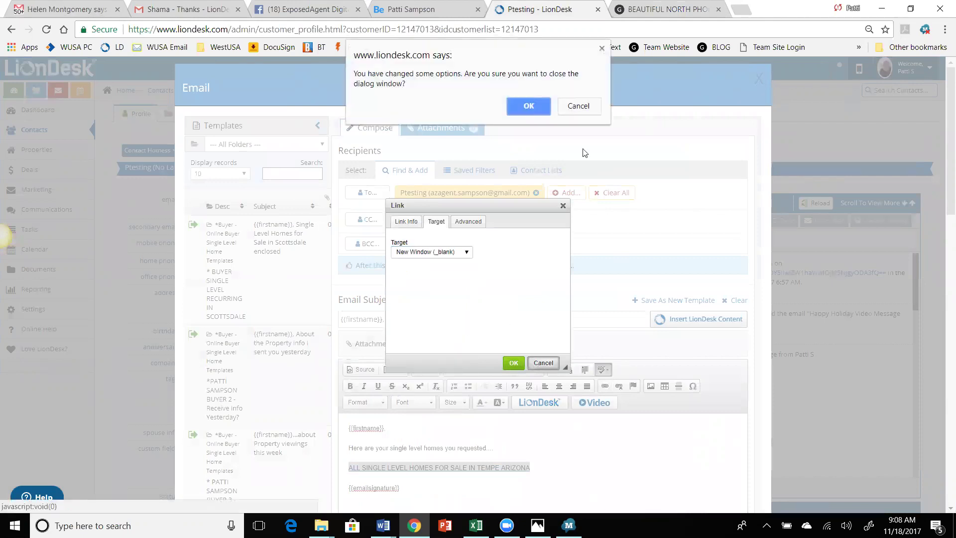
pyautogui.click(578, 105)
pyautogui.click(563, 205)
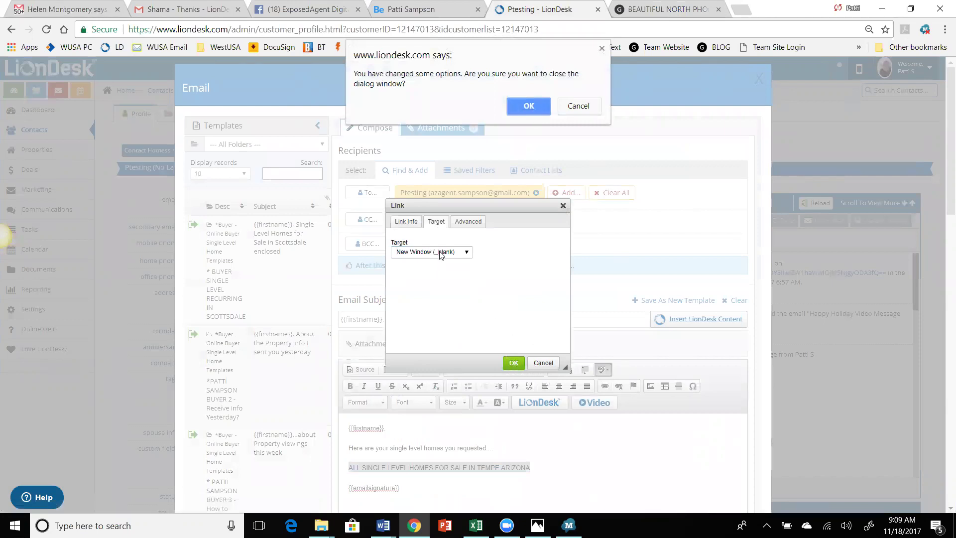
pyautogui.click(578, 106)
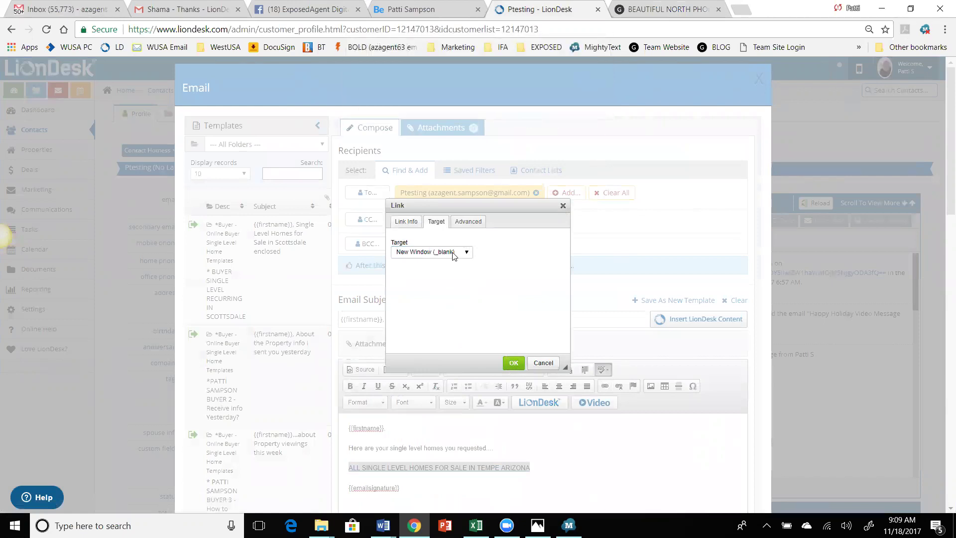
pyautogui.click(466, 251)
pyautogui.click(443, 329)
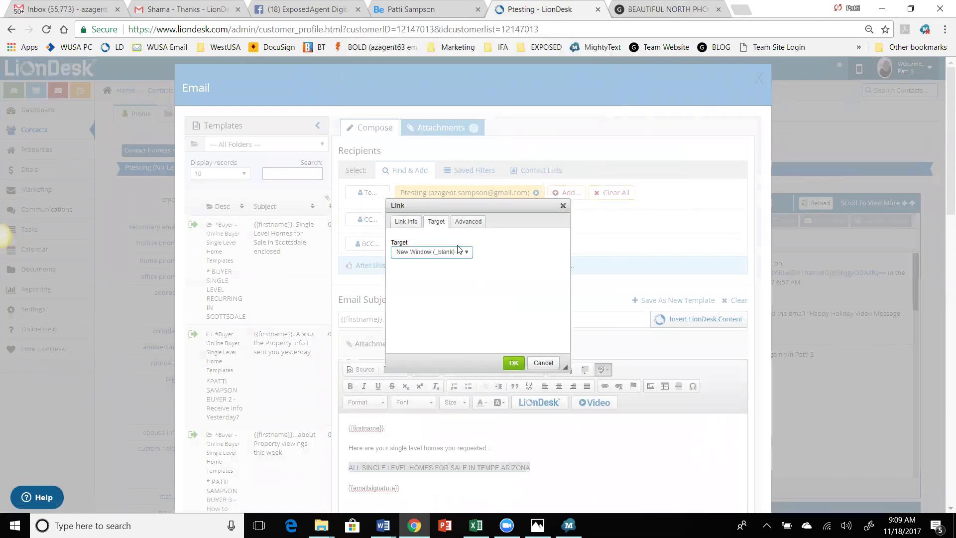
pyautogui.click(413, 222)
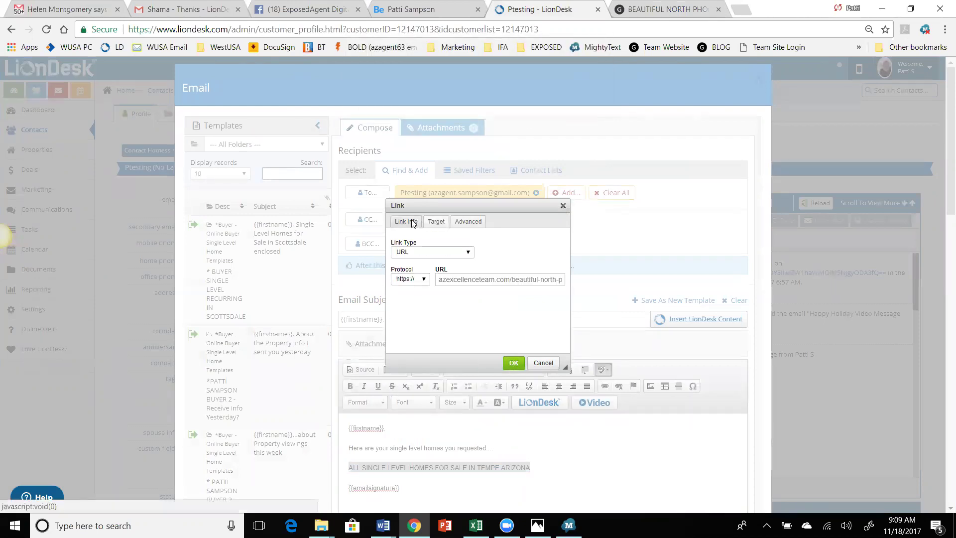
pyautogui.click(513, 362)
# Replace Scottsdale with Tempe in the email's subject line.
pyautogui.click(566, 454)
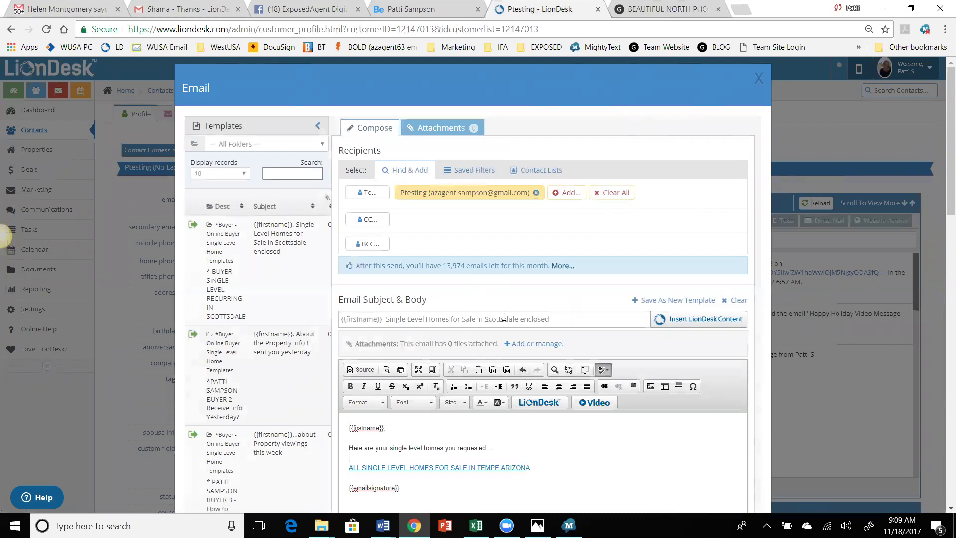
pyautogui.press('BackSpace')
pyautogui.press('BackSpace')
pyautogui.press('BackSpace')
pyautogui.press('BackSpace')
pyautogui.press('BackSpace')
pyautogui.press('BackSpace')
pyautogui.press('BackSpace')
pyautogui.press('BackSpace')
pyautogui.press('BackSpace')
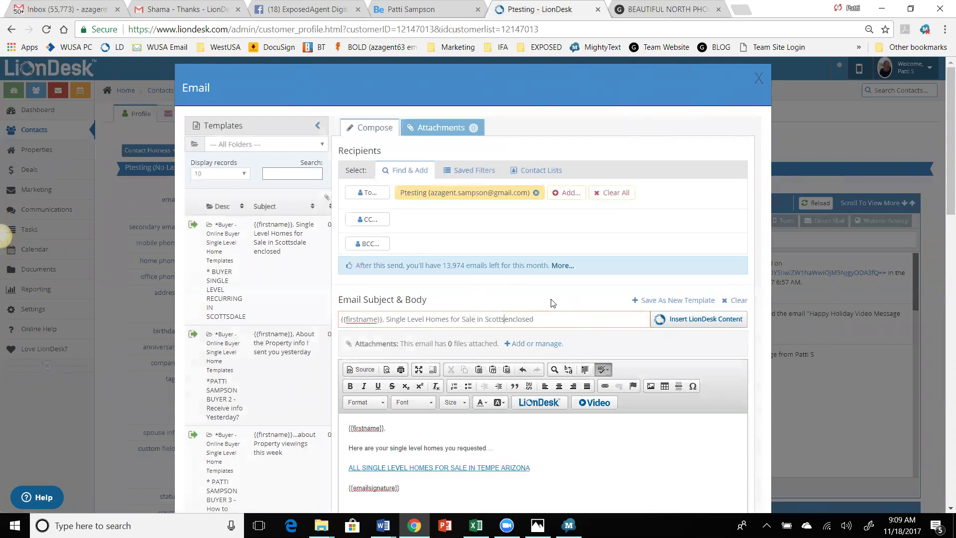
pyautogui.press('BackSpace')
pyautogui.write('Tempe')
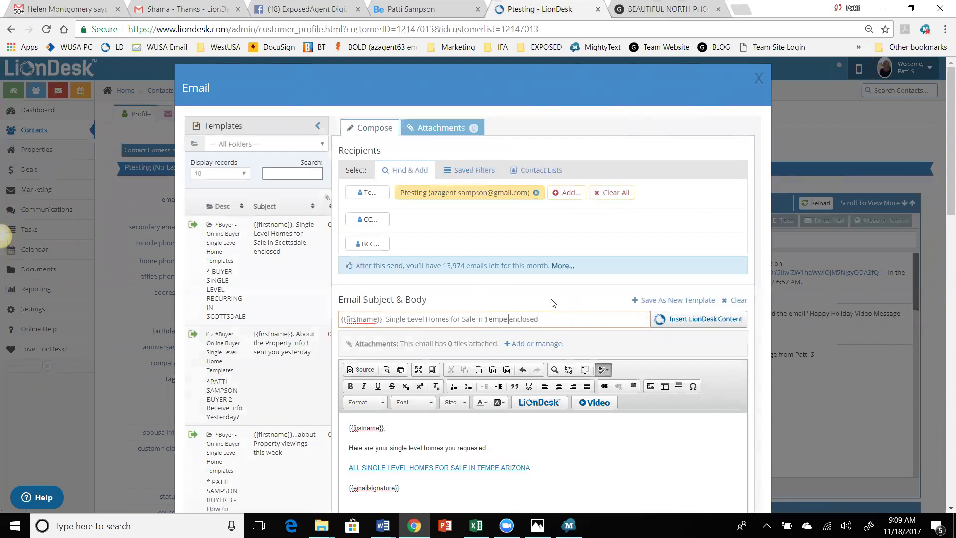
# Make the email's send timing recurring, starting on 11/18/2017 at 10:00 am.
pyautogui.scroll(-4, 553, 348)
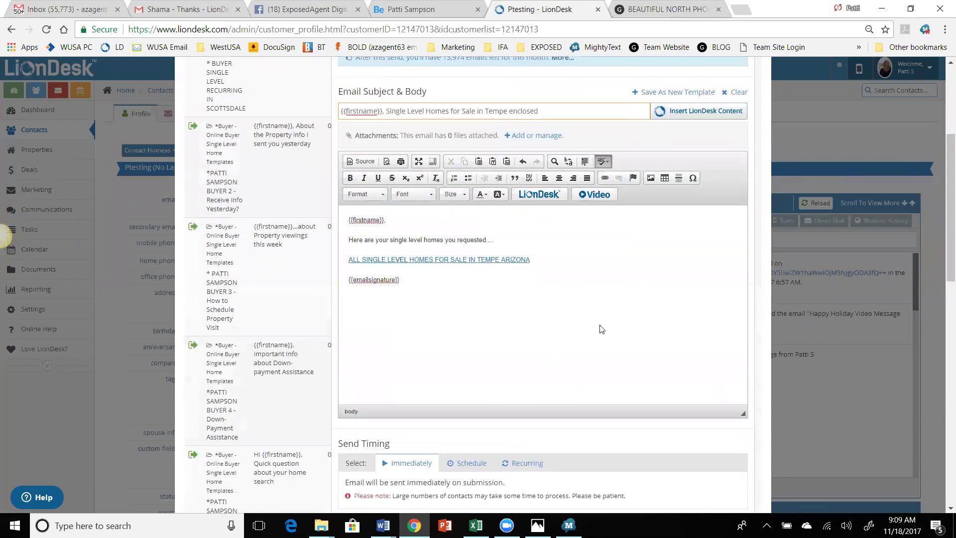
pyautogui.scroll(-8, 547, 249)
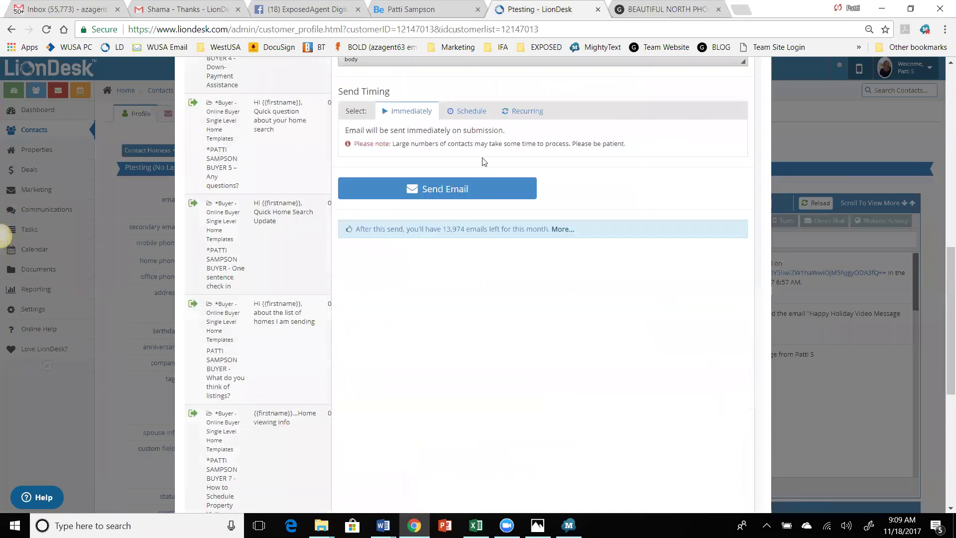
pyautogui.click(523, 114)
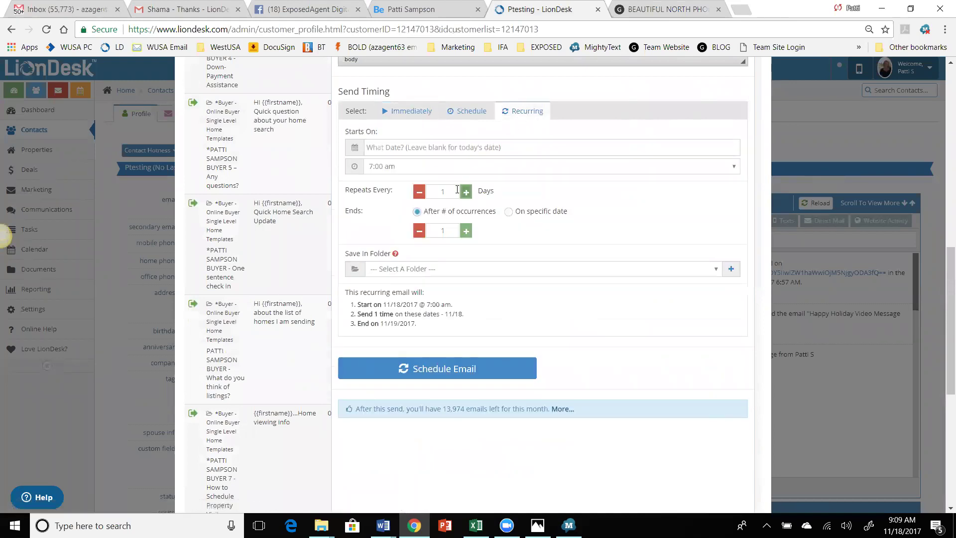
pyautogui.click(450, 150)
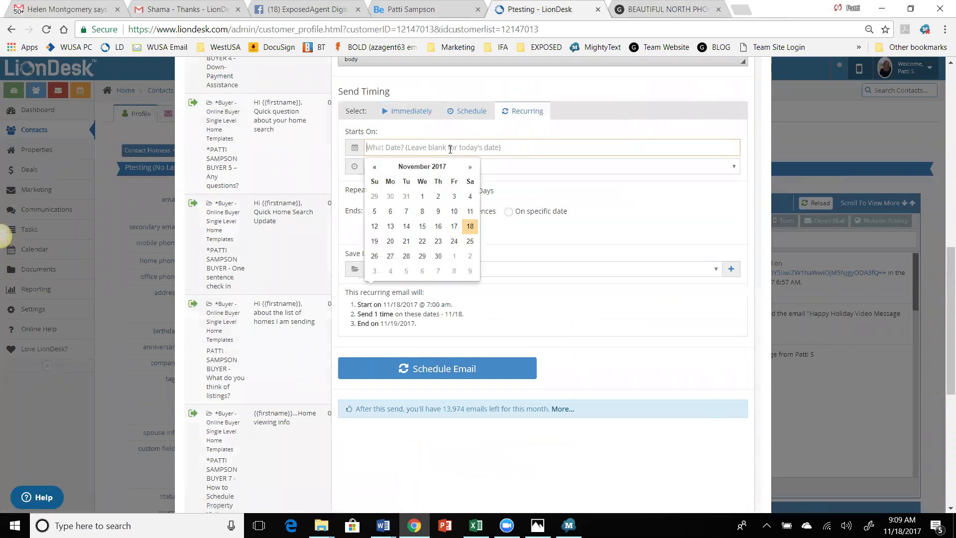
pyautogui.click(471, 223)
pyautogui.click(466, 167)
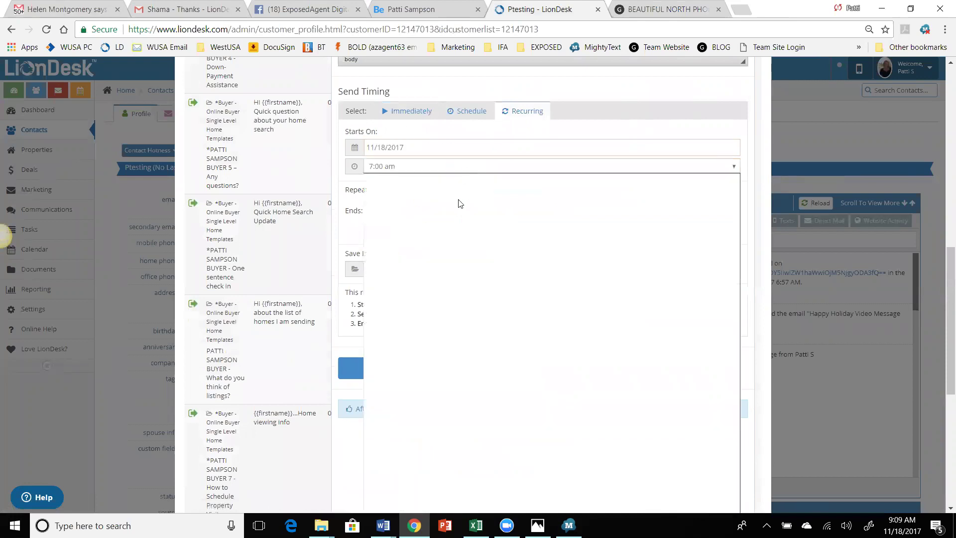
pyautogui.scroll(-7, 395, 469)
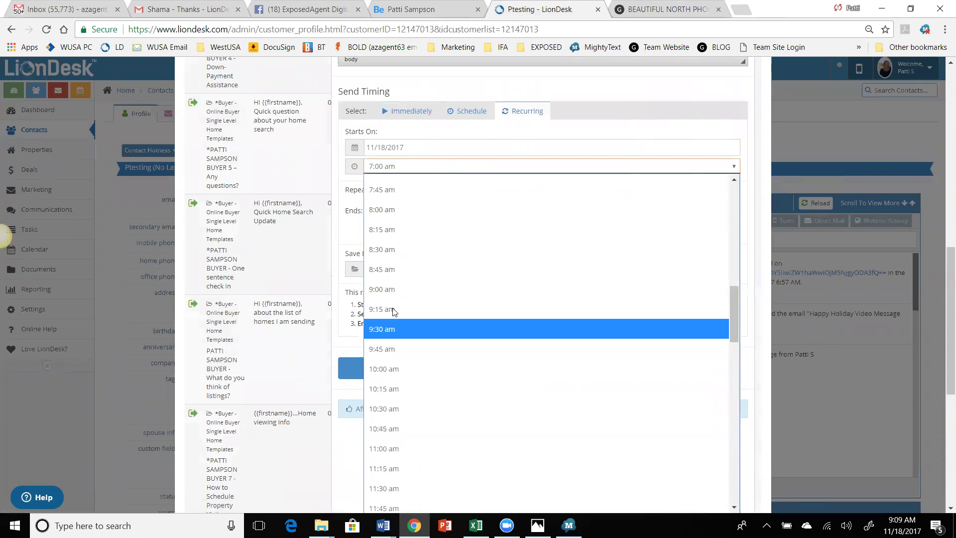
pyautogui.click(393, 377)
# Set the recurring email to repeat every 3 days and end after 245 occurrences.
pyautogui.click(466, 198)
pyautogui.click(466, 194)
pyautogui.click(439, 227)
pyautogui.write('245')
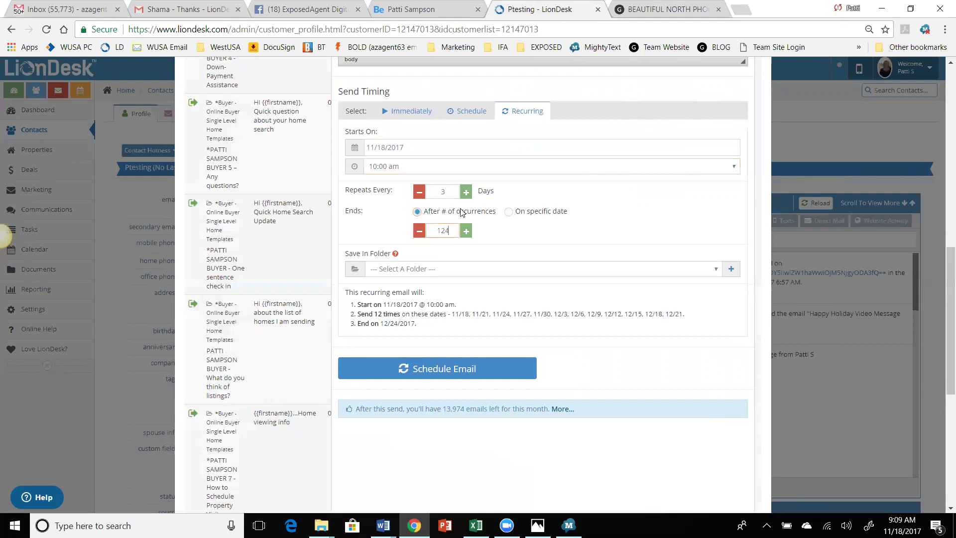
pyautogui.press('BackSpace')
pyautogui.press('BackSpace')
pyautogui.press('BackSpace')
pyautogui.write('245')
pyautogui.press('BackSpace')
pyautogui.press('BackSpace')
pyautogui.press('BackSpace')
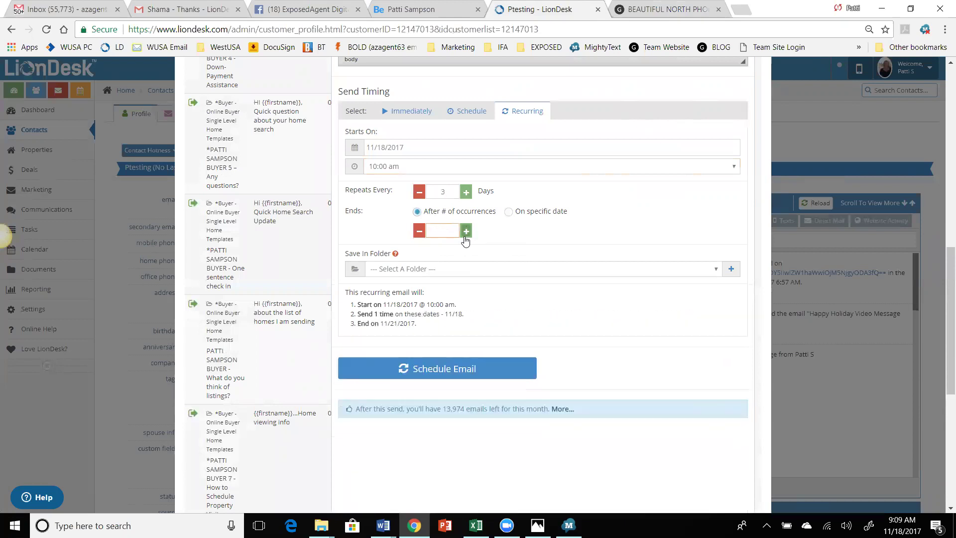
pyautogui.write('245')
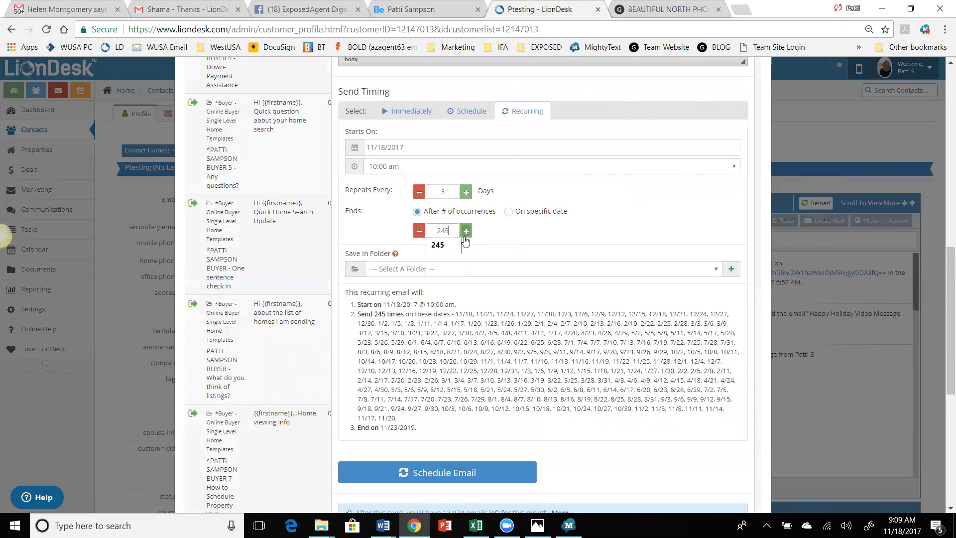
# Choose Z JUNK as the folder to save in, schedule the recurring email and close the email window.
pyautogui.click(453, 473)
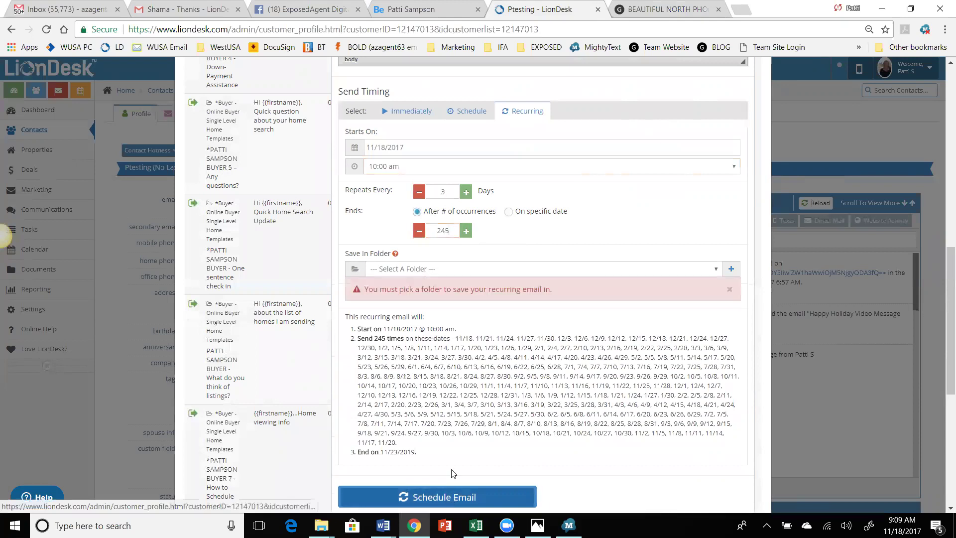
pyautogui.scroll(-4, 474, 386)
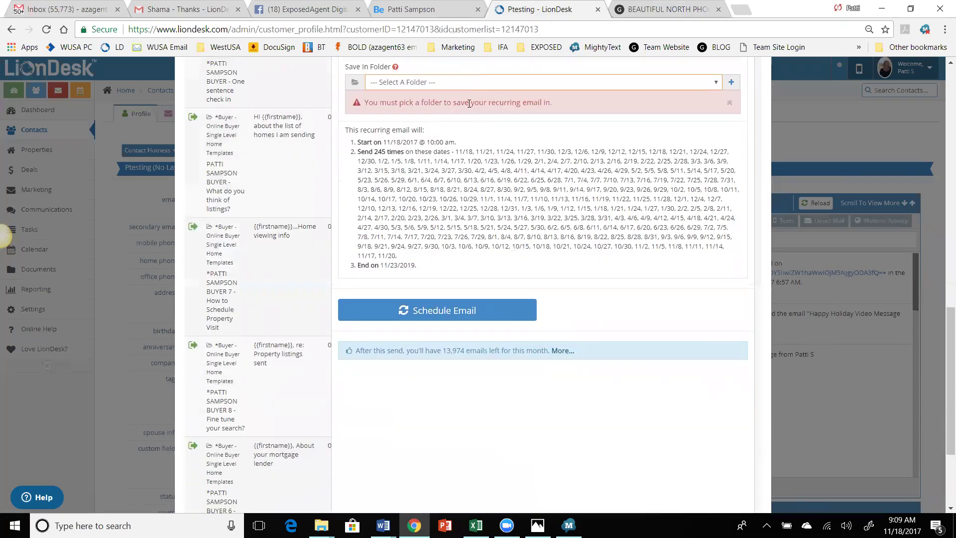
pyautogui.scroll(4, 516, 249)
pyautogui.click(517, 269)
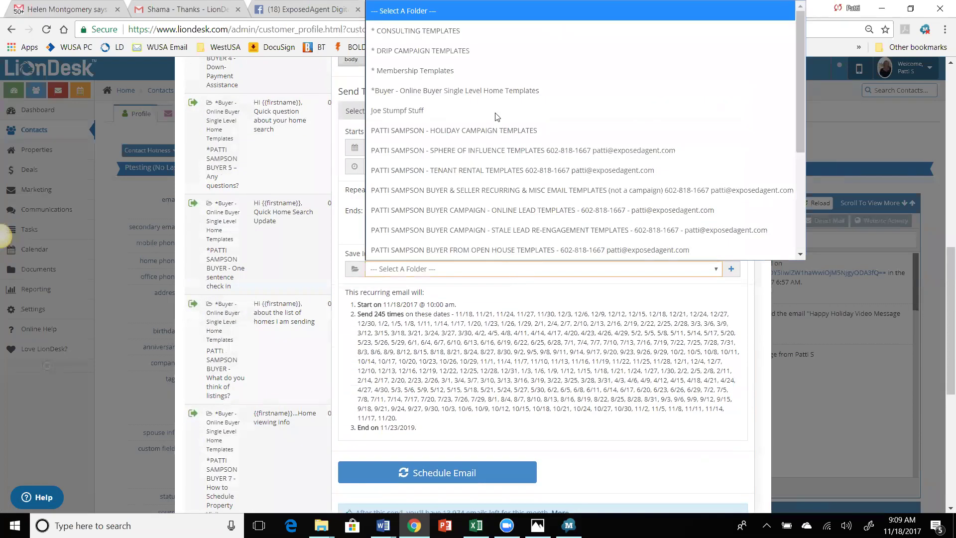
pyautogui.scroll(-4, 503, 219)
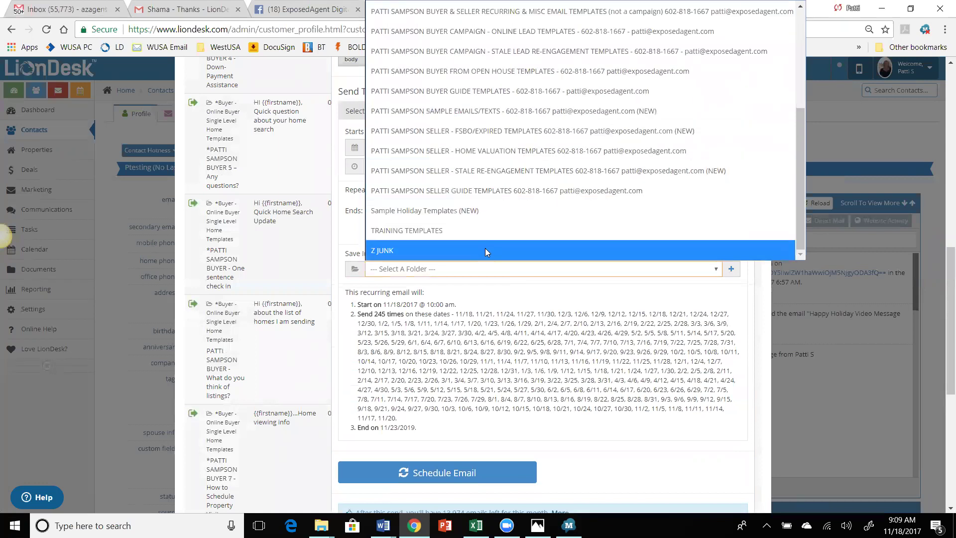
pyautogui.click(485, 251)
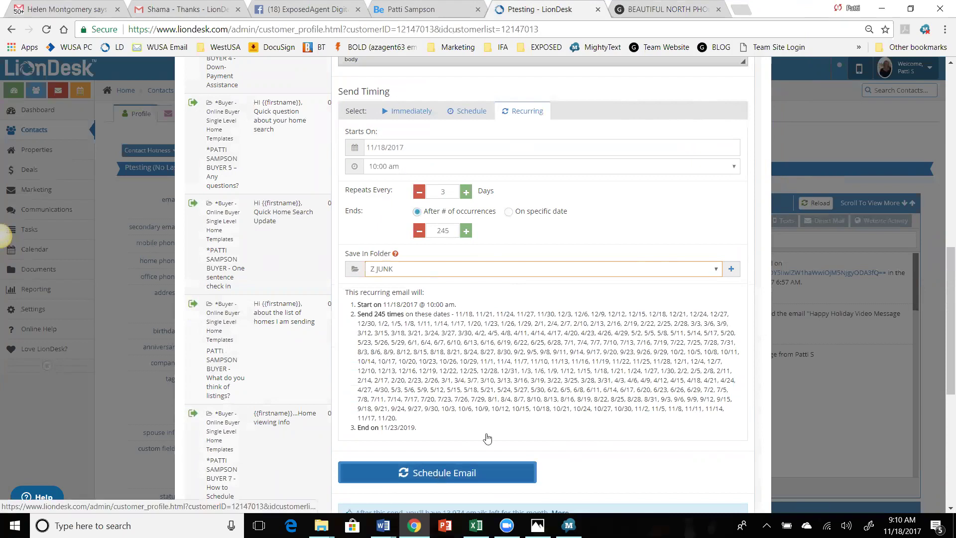
pyautogui.click(452, 475)
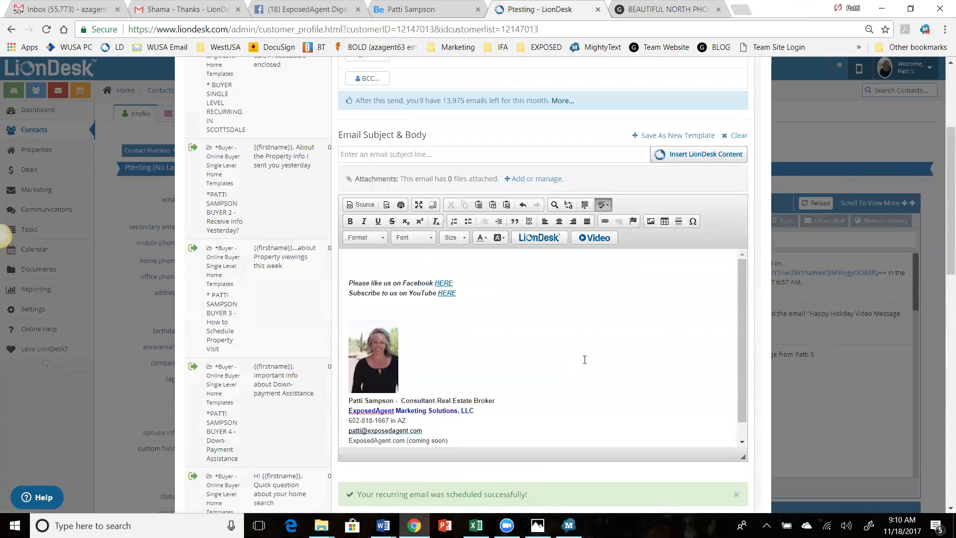
pyautogui.click(758, 78)
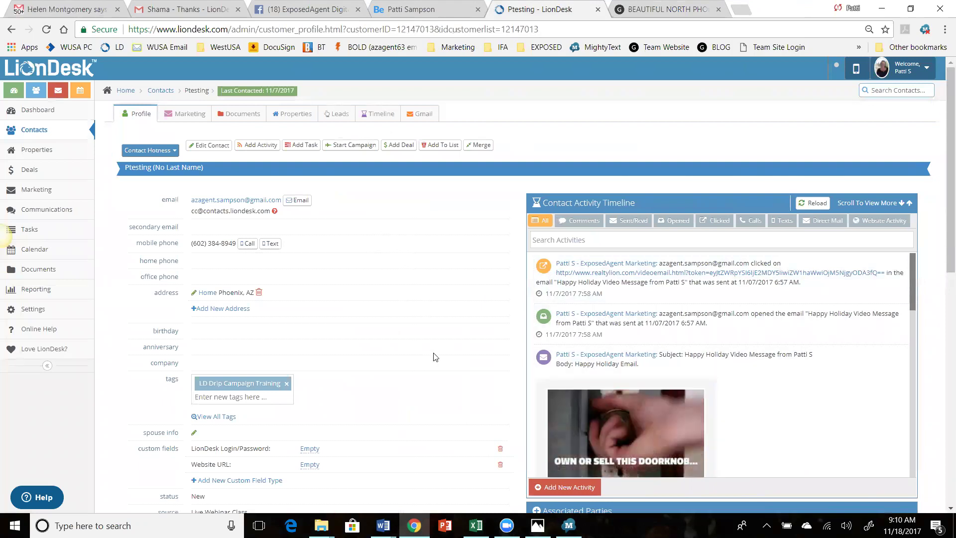
# Review the contact's upcoming AutoPilot drip campaign tasks on the profile page.
pyautogui.scroll(-11, 433, 356)
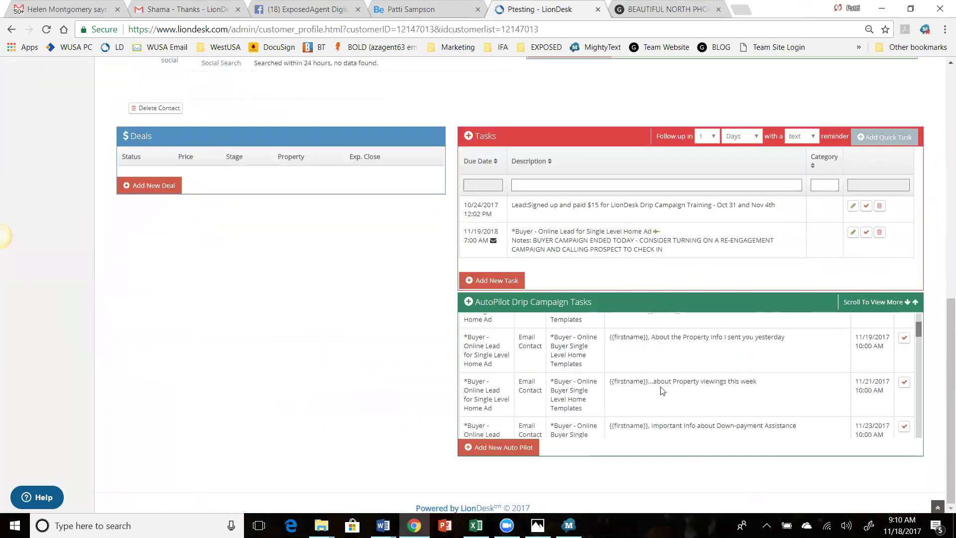
pyautogui.scroll(2, 777, 385)
pyautogui.scroll(-1, 708, 382)
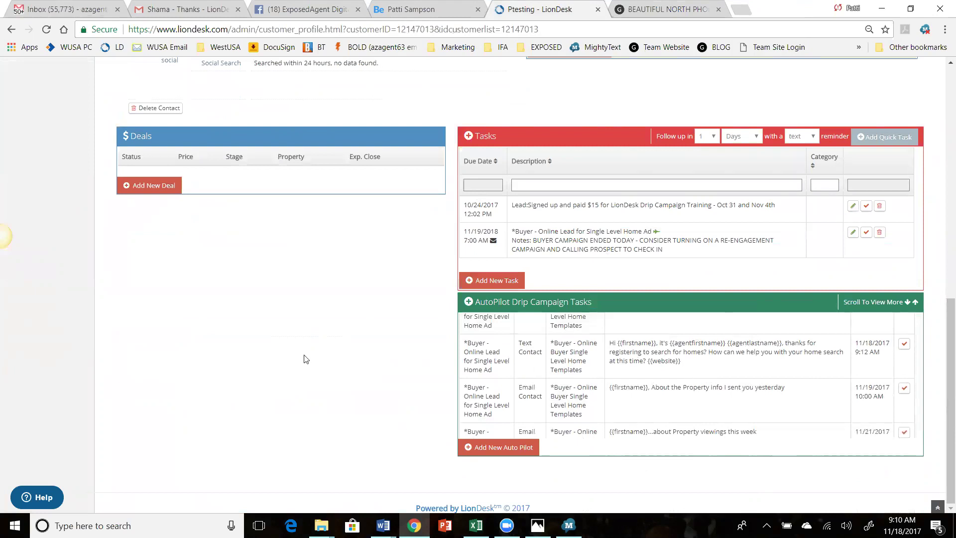
pyautogui.scroll(10, 306, 359)
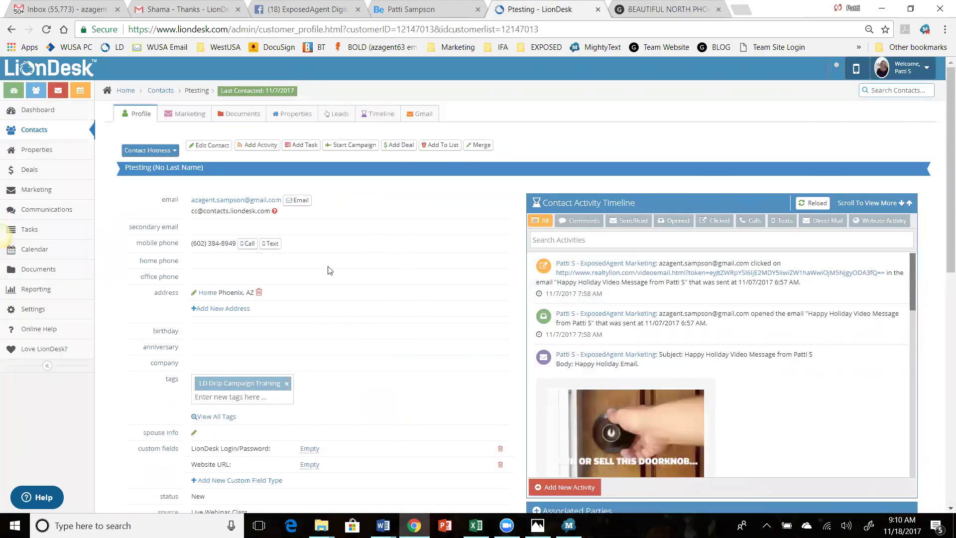
# Find the contact's recurring email among the scheduled emails in Communications and preview it.
pyautogui.click(37, 215)
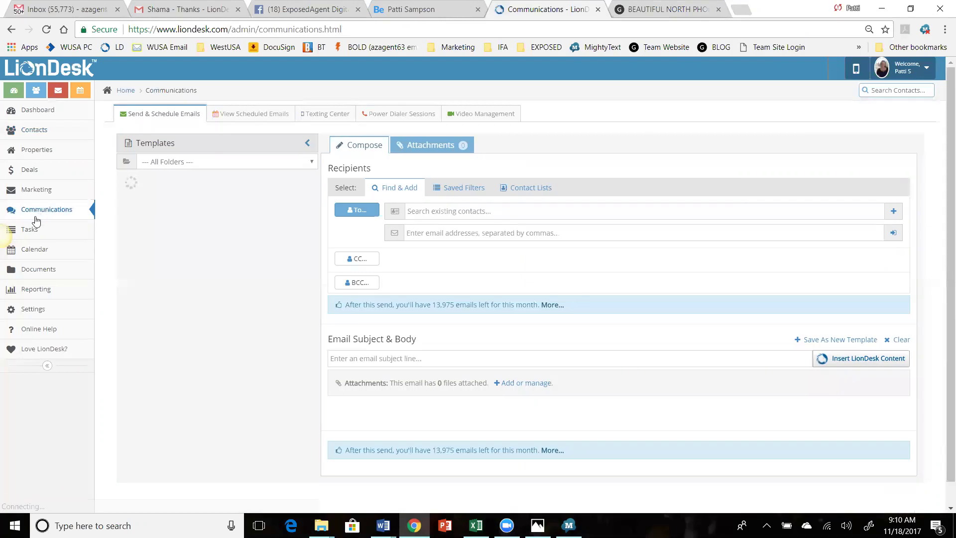
pyautogui.click(268, 114)
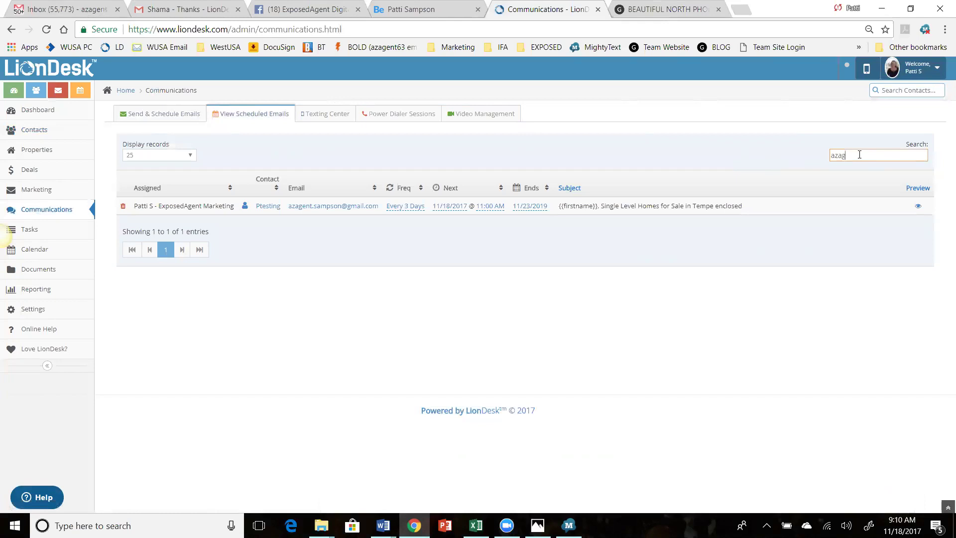
pyautogui.write('p')
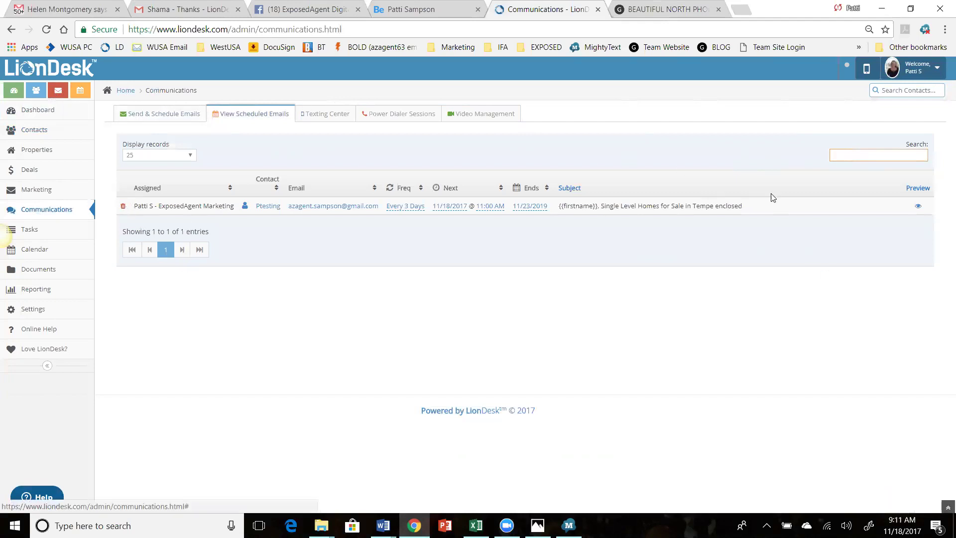
pyautogui.click(917, 208)
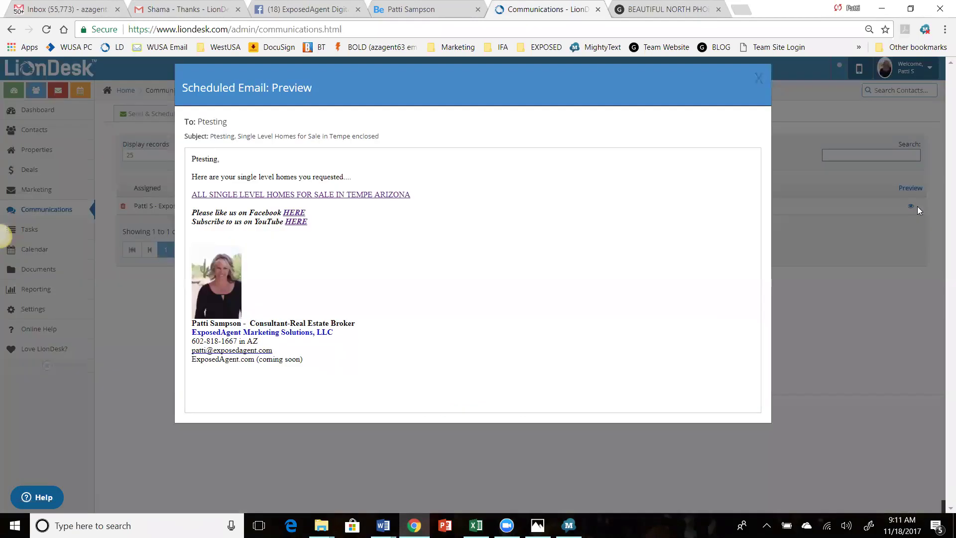
# Close the scheduled email preview and display the templates saved in the Z JUNK folder under Marketing.
pyautogui.click(758, 80)
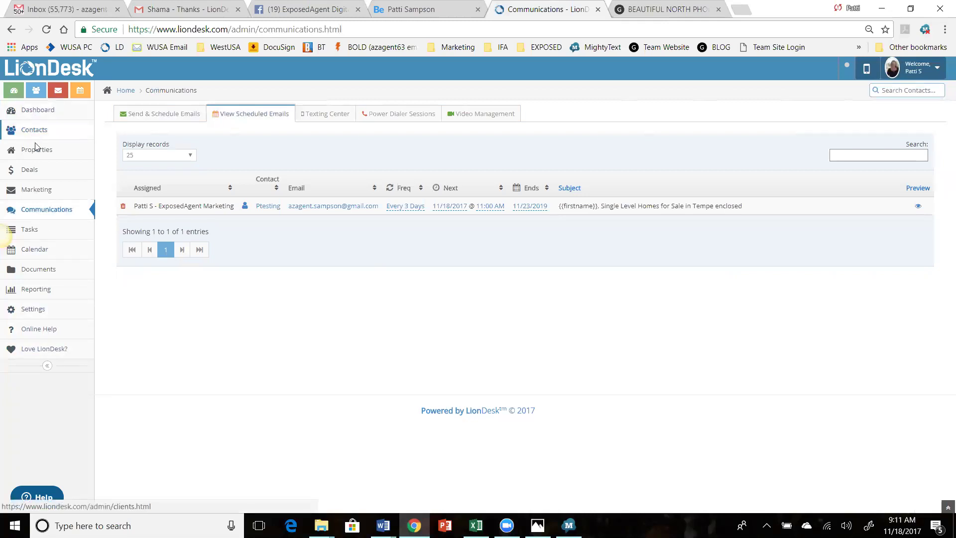
pyautogui.click(40, 193)
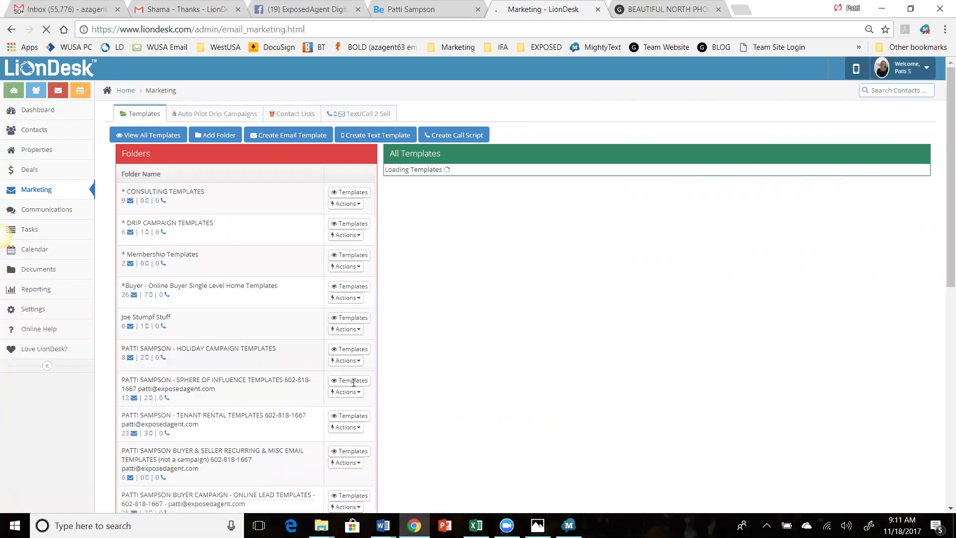
pyautogui.scroll(-10, 298, 324)
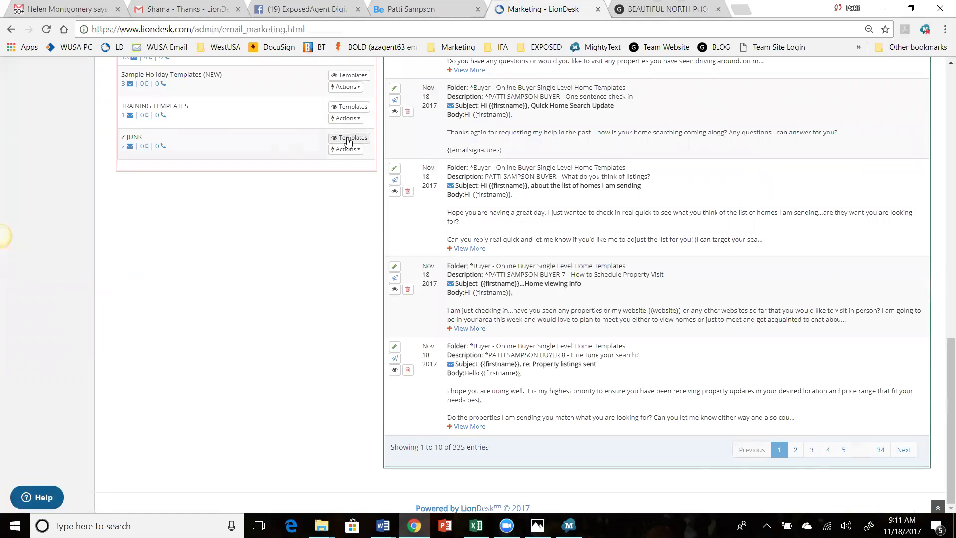
pyautogui.click(348, 139)
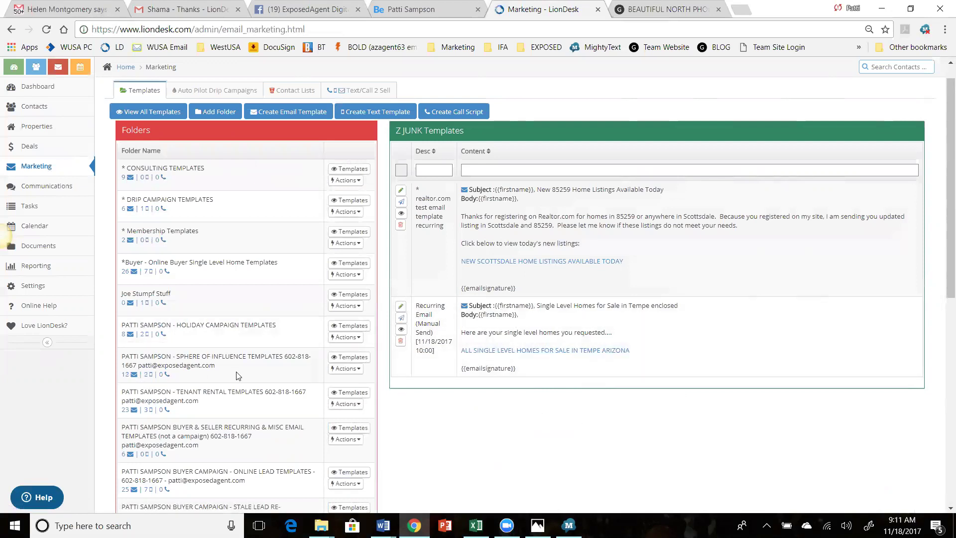
pyautogui.scroll(-8, 224, 382)
pyautogui.scroll(9, 226, 379)
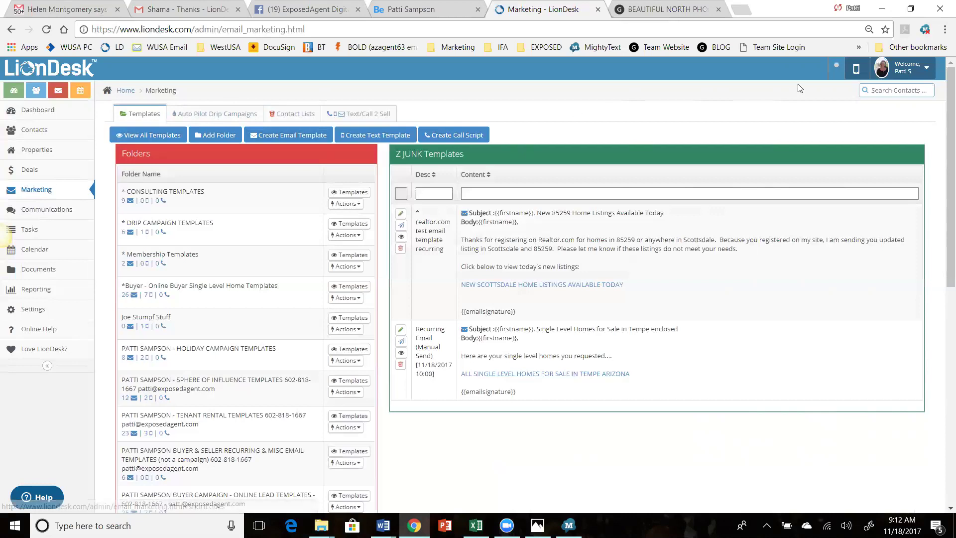
# Switch to the ExposedAgent Facebook page and then the exposedagent.com site, and review its drip campaign, training and membership benefit sections.
pyautogui.click(302, 9)
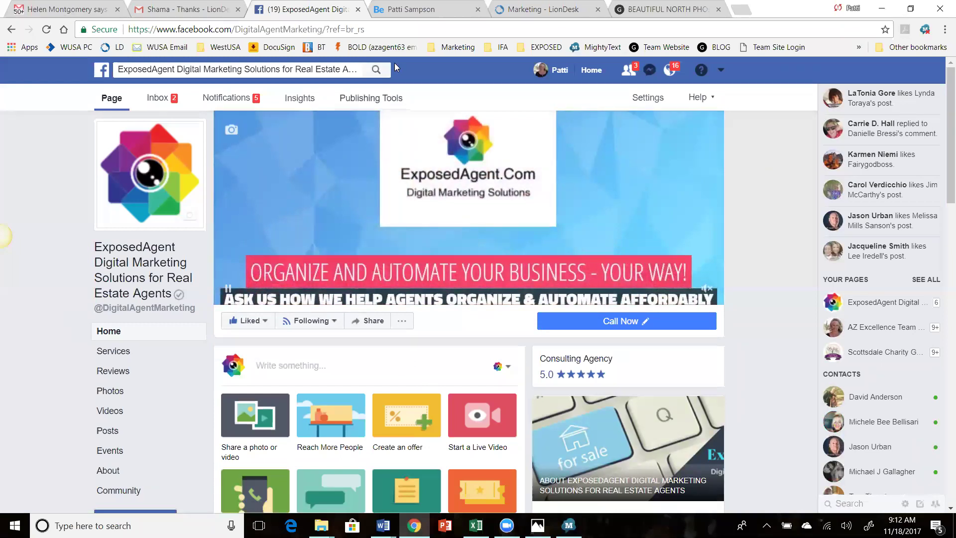
pyautogui.click(429, 10)
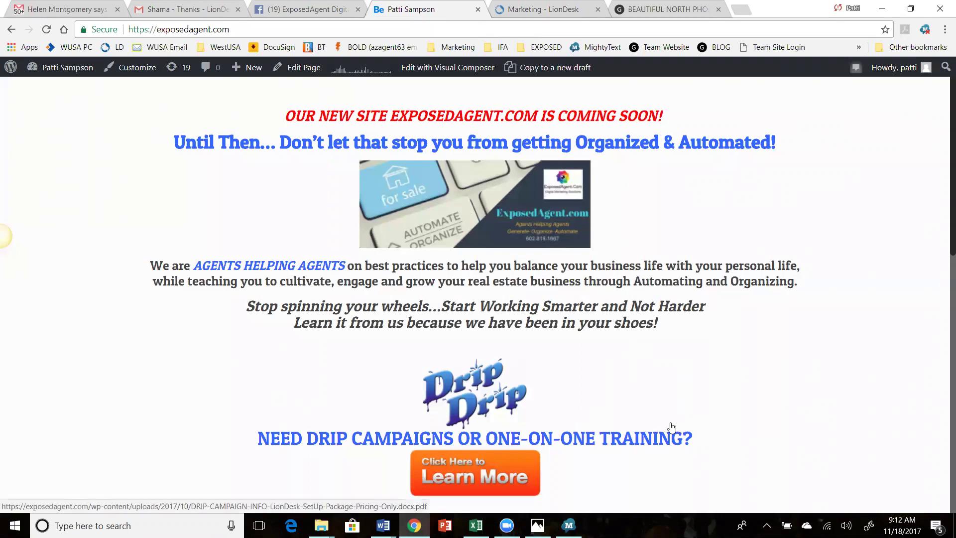
pyautogui.scroll(-2, 672, 431)
pyautogui.scroll(-5, 591, 376)
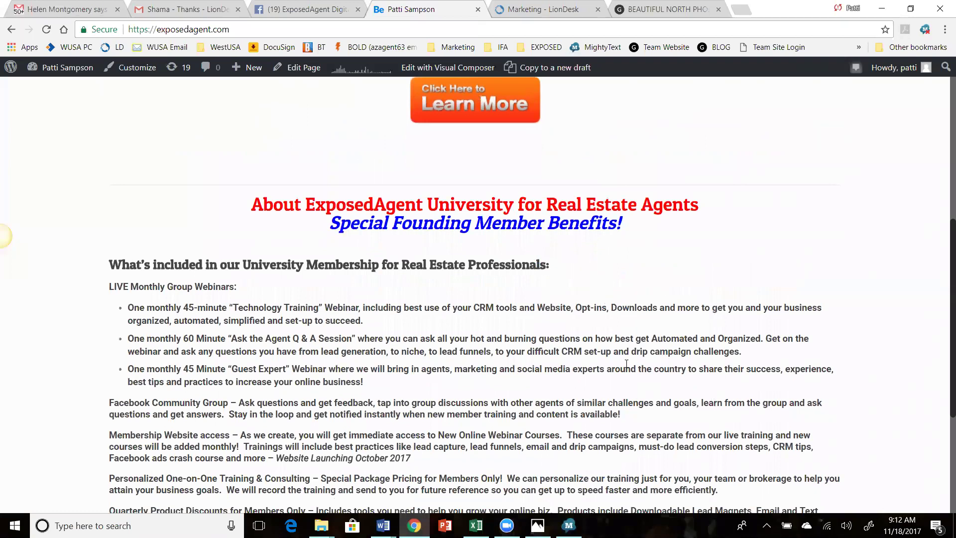
pyautogui.scroll(-2, 627, 363)
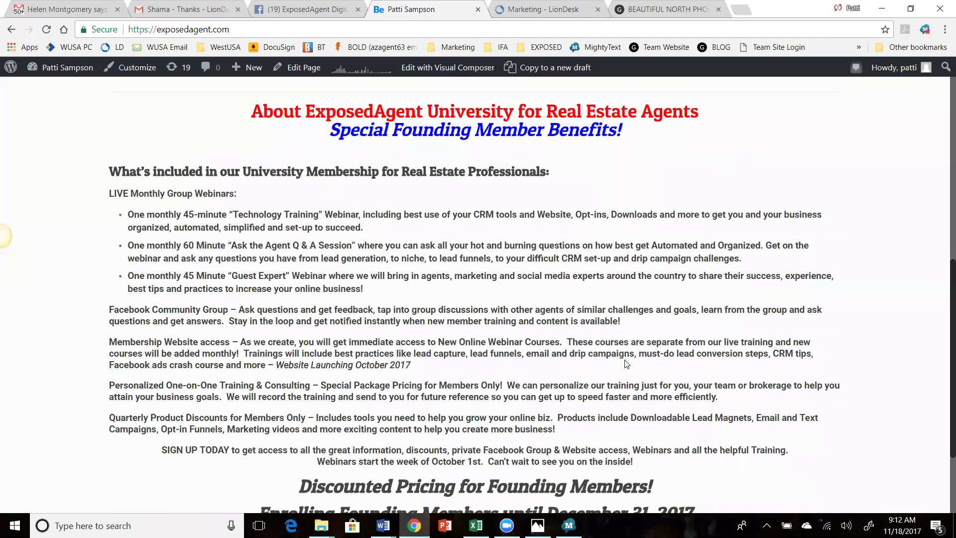
pyautogui.scroll(10, 627, 364)
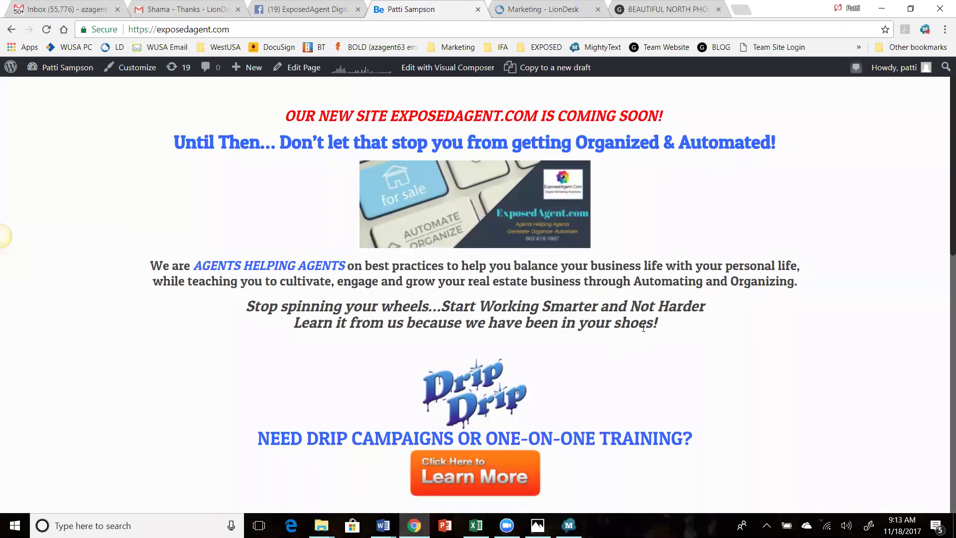